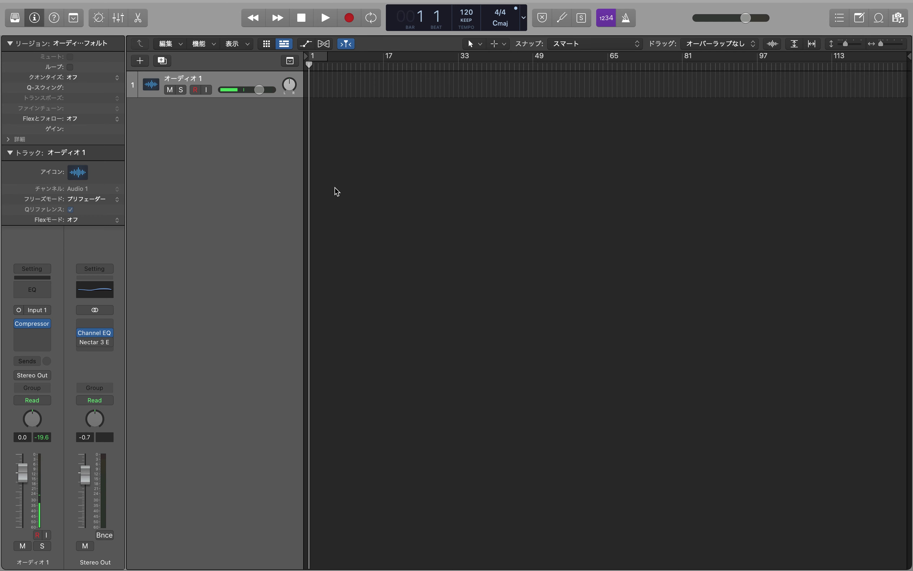
Open the Splice desktop app from the computer's installed applications
mouse_move(483, 566)
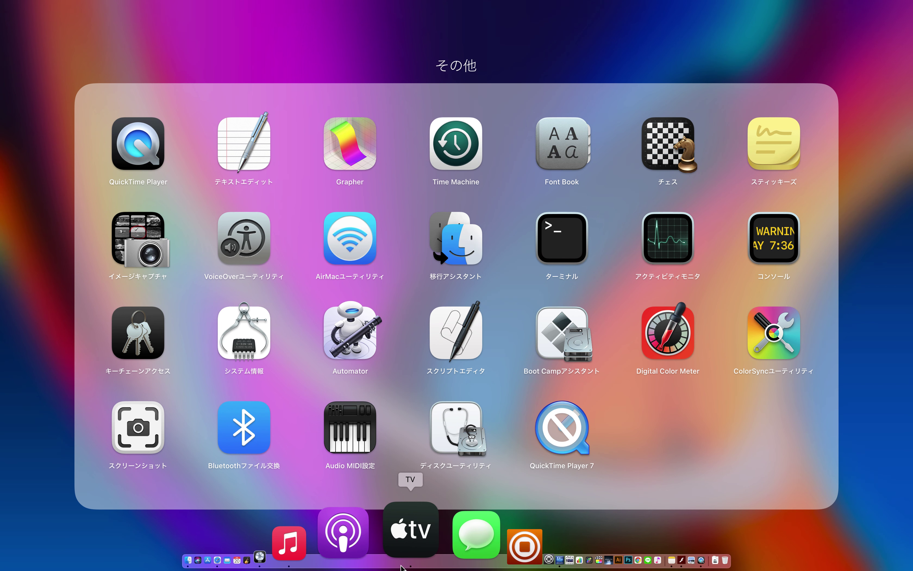
left_click(779, 540)
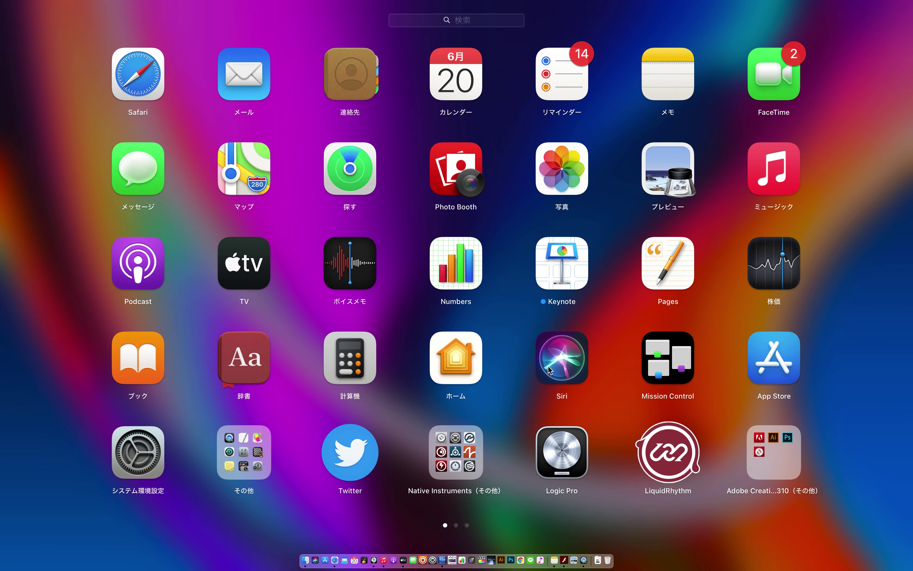
scroll(550, 370, "right", 2)
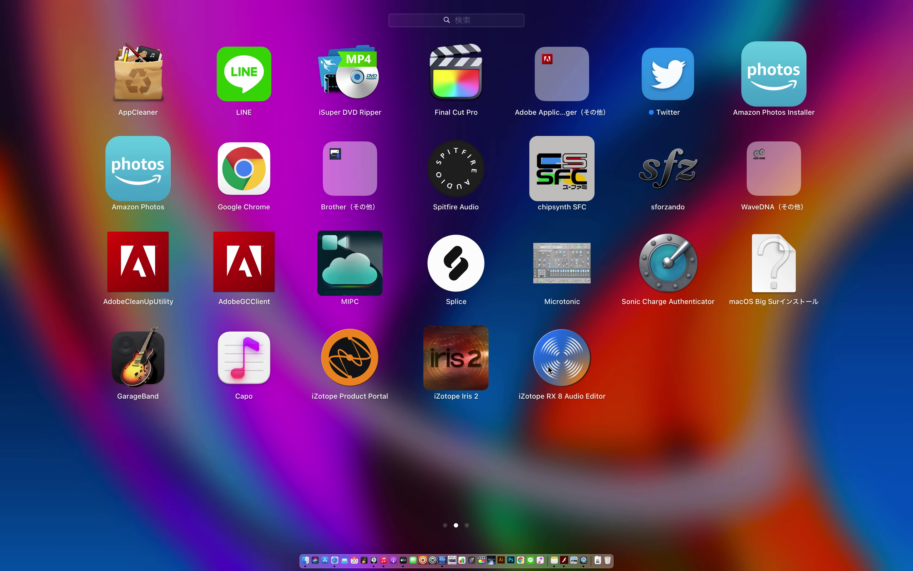
left_click(474, 279)
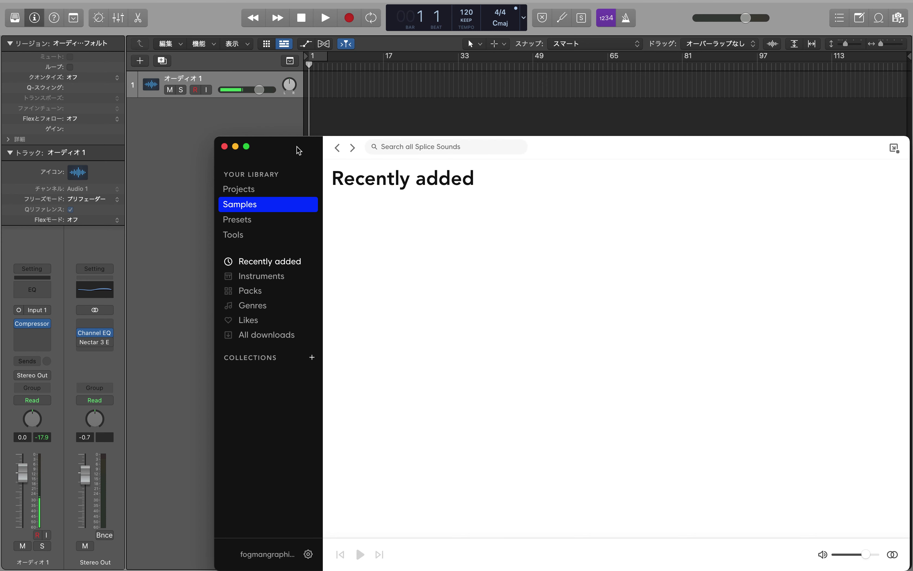
Reposition the Splice window over the Logic Pro arrangement so the audio track's row stays visible above the recently added samples
left_click_drag(296, 147, 228, 95)
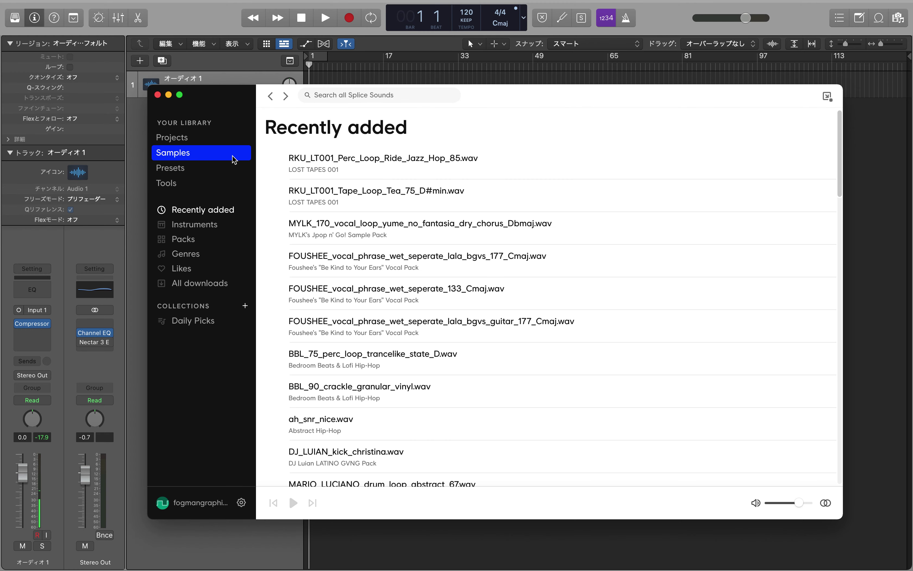
left_click_drag(226, 101, 279, 174)
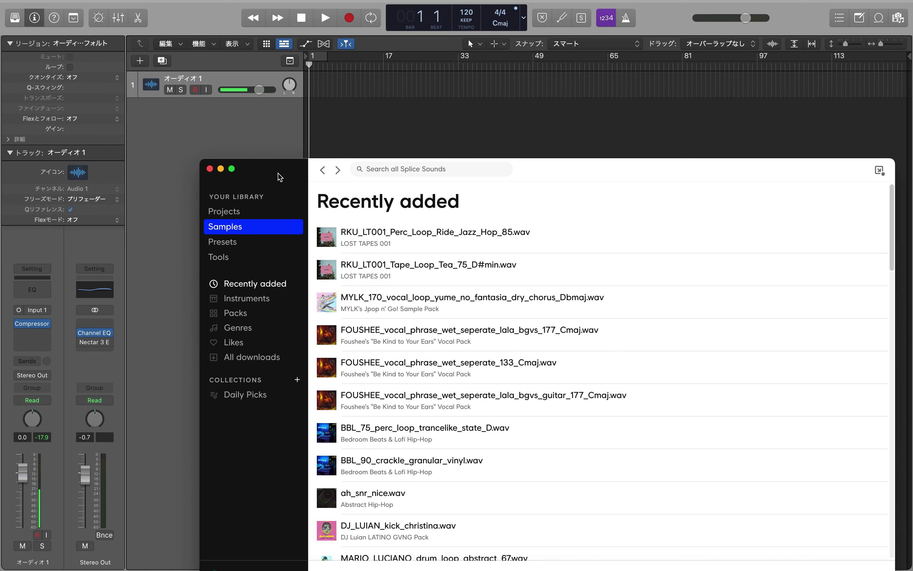
scroll(384, 321, "down", 2)
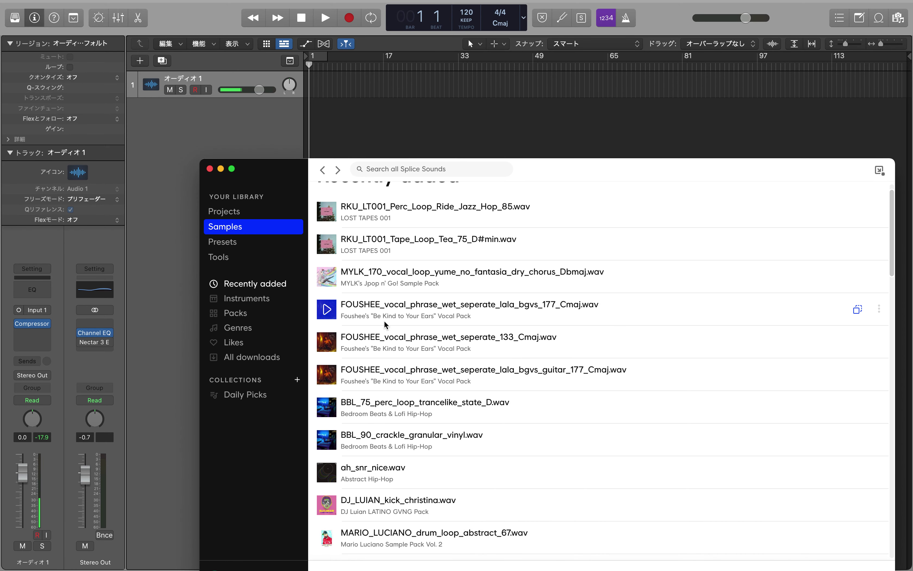
left_click_drag(387, 181, 375, 152)
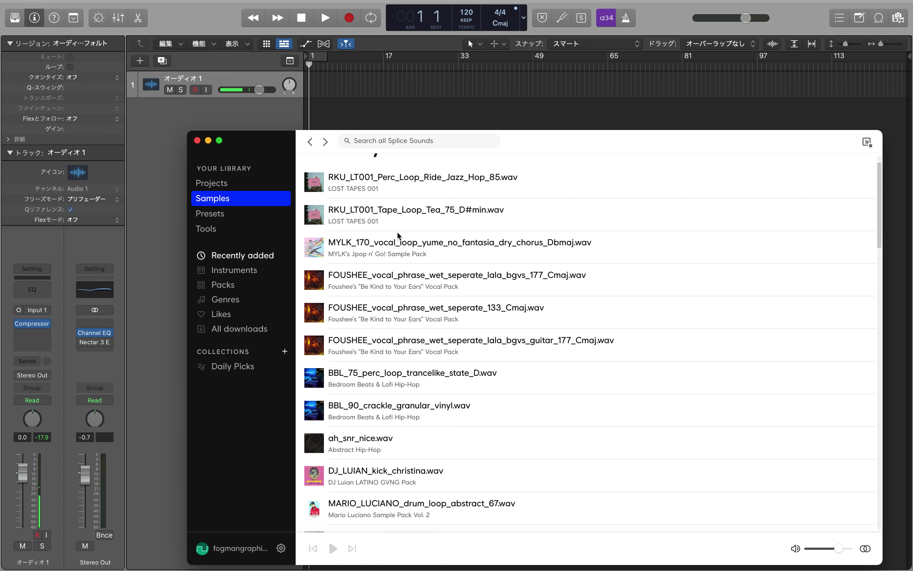
scroll(393, 241, "up", 2)
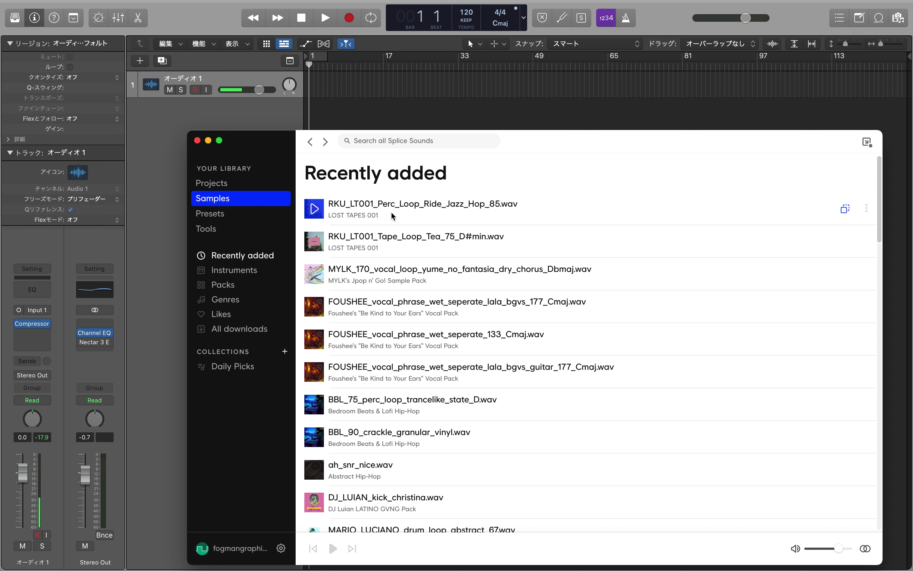
Place RKU_LT001_Perc_Loop_Ride_Jazz_Hop_85.wav on a new audio track at bar 1 and play it back from the start
left_click(845, 209)
left_click_drag(847, 213, 310, 124)
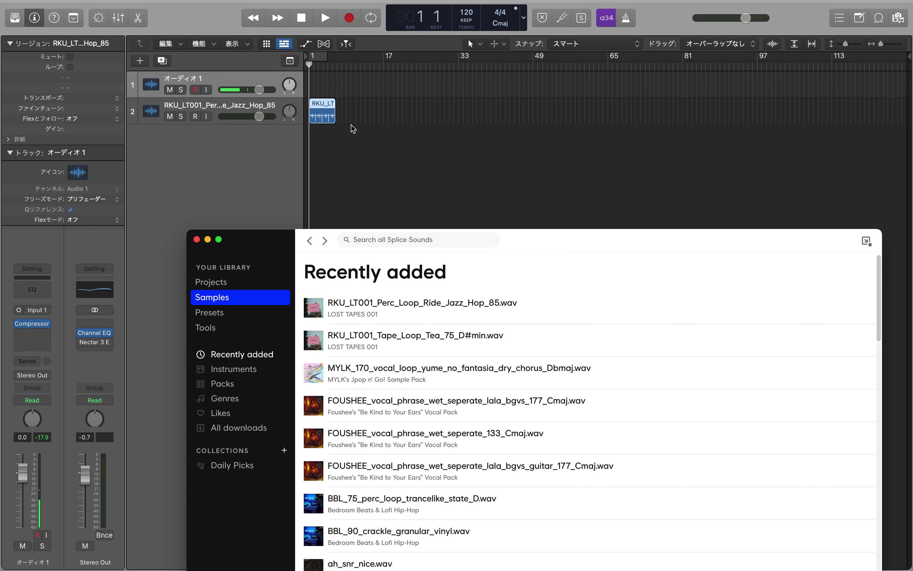
left_click(328, 127)
scroll(328, 127, "up", 10)
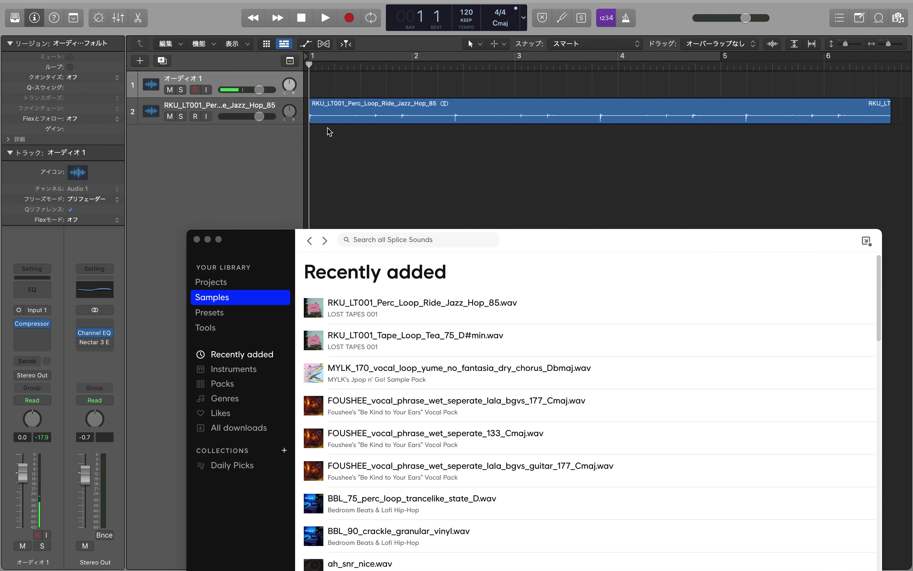
left_click(319, 23)
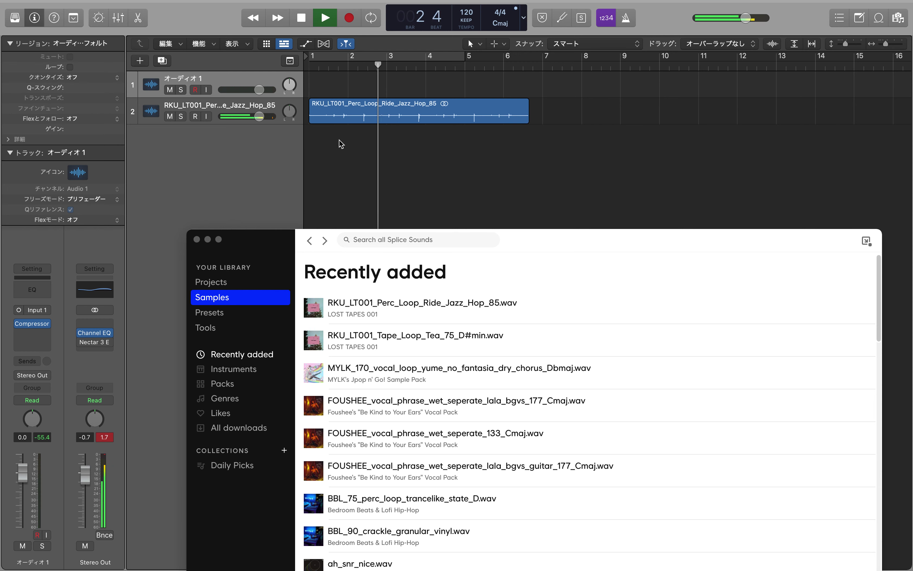
left_click(307, 20)
Find SOUTHSIDE_beat_loop_butter_full_01_140.wav in the recently added samples and place it on a new audio track at bar 1
scroll(441, 527, "down", 15)
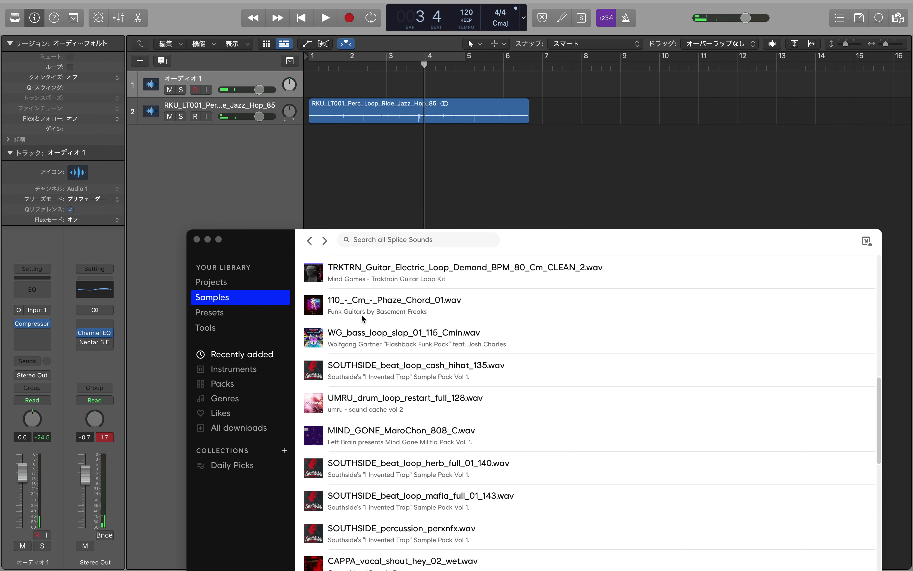
scroll(388, 366, "down", 2)
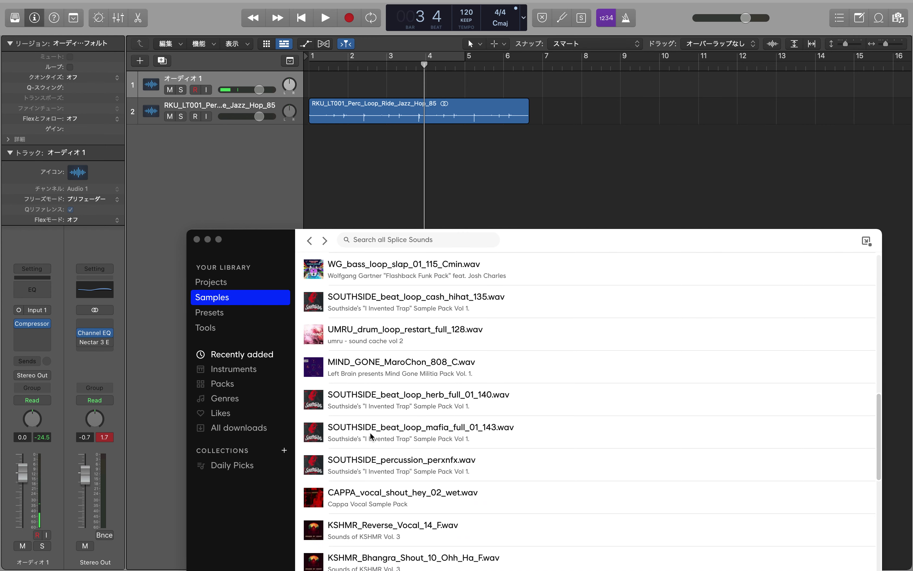
scroll(370, 437, "down", 8)
left_click(554, 355)
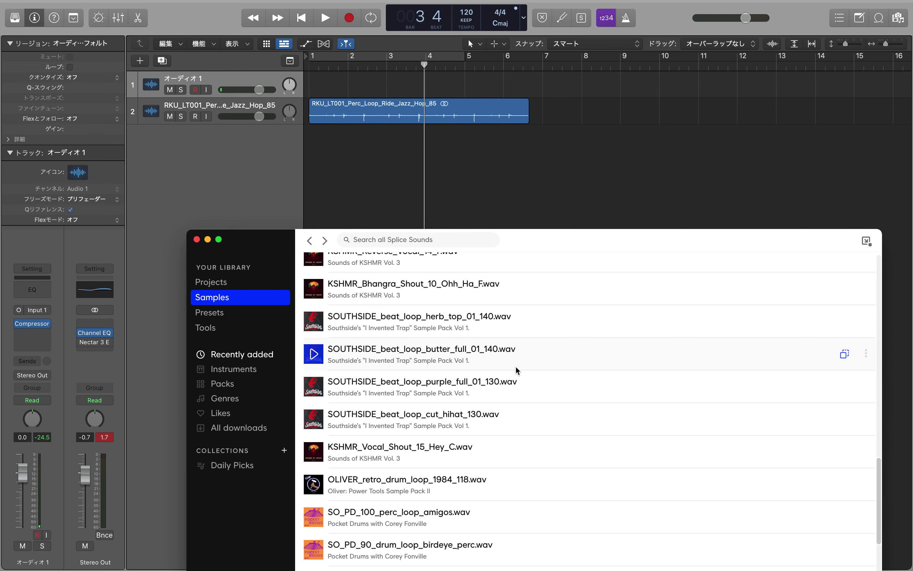
left_click(845, 355)
left_click_drag(823, 341, 306, 153)
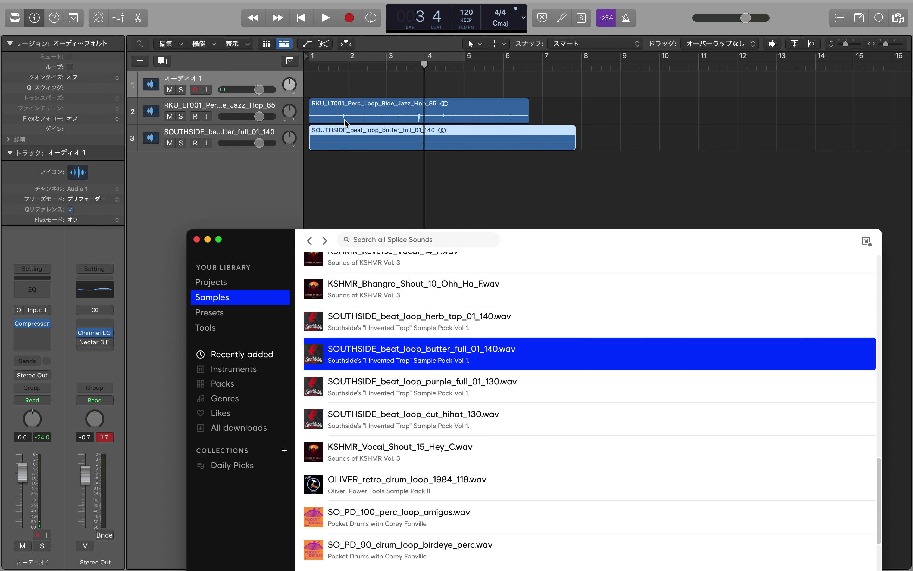
Delete the jazz hop percussion region from the second track and play back the SOUTHSIDE beat loop from the project start
left_click(345, 118)
key("Delete")
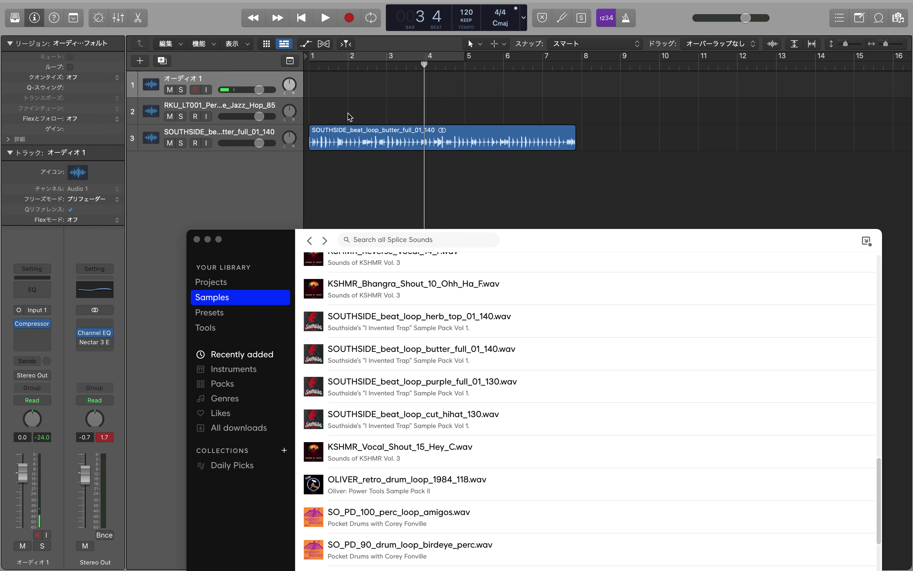
left_click(298, 21)
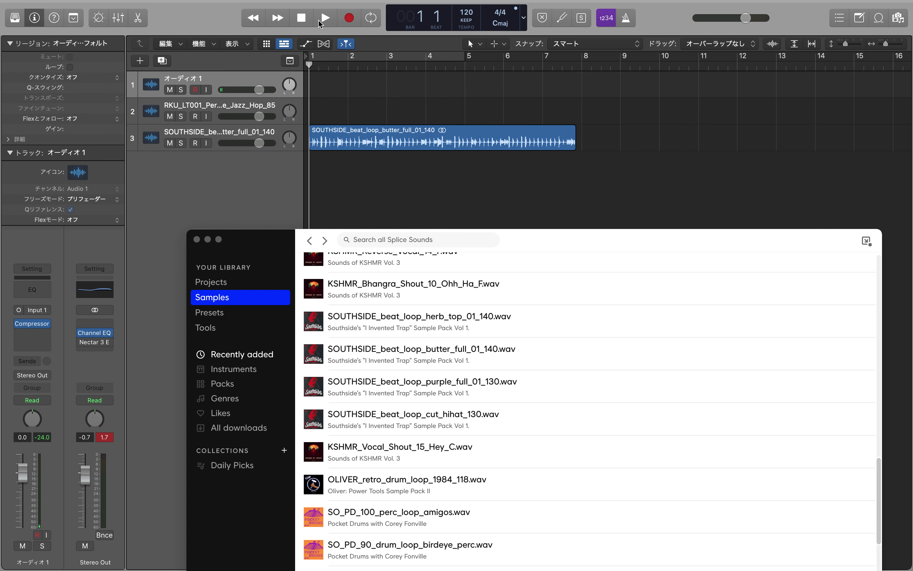
left_click(326, 19)
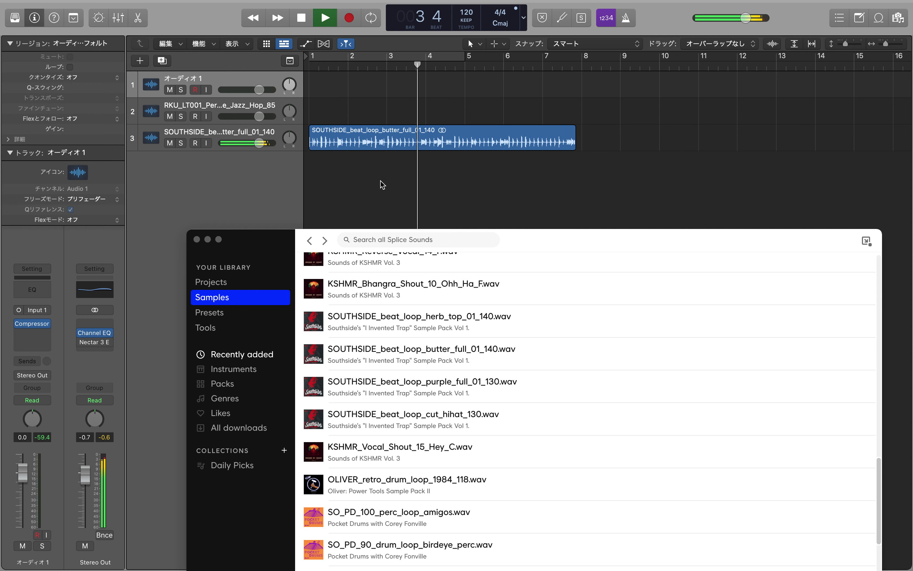
left_click(302, 22)
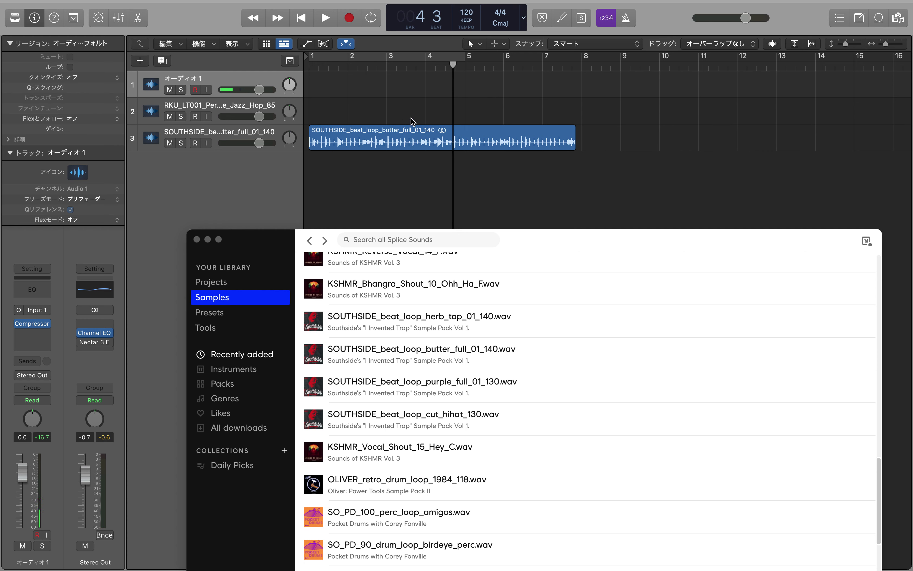
Raise the project tempo to 140 and bring it down to 130
left_click_drag(467, 12, 474, 3)
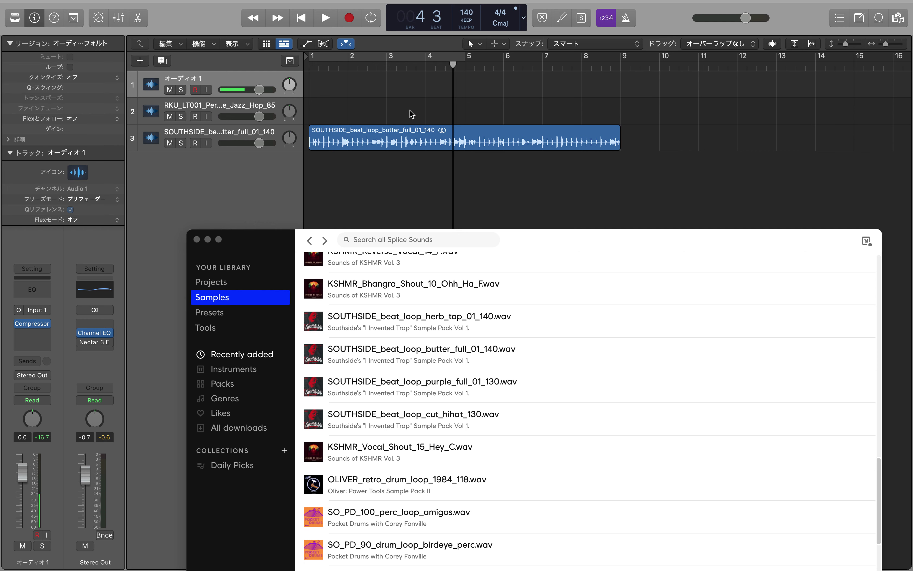
mouse_move(466, 11)
left_mouse_down()
mouse_move(475, 38)
mouse_move(474, 24)
left_mouse_up()
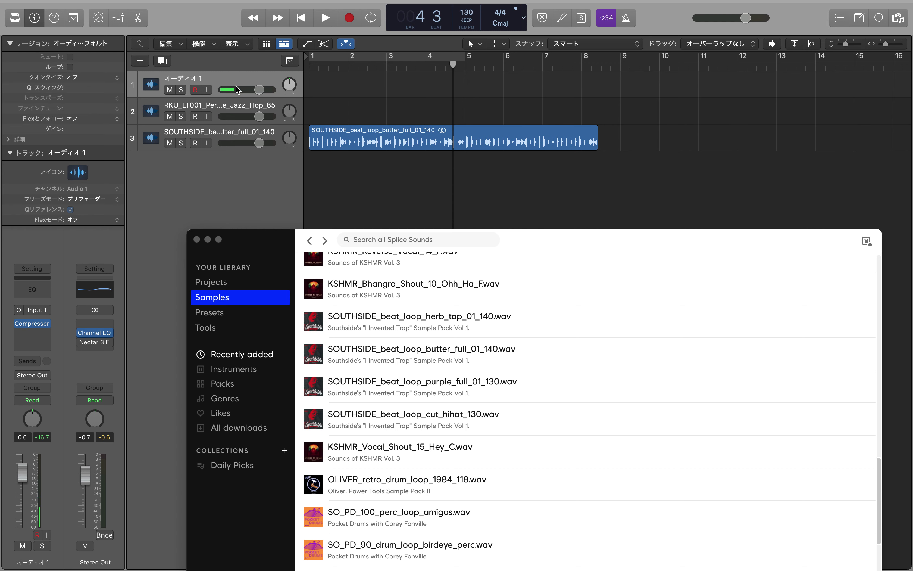
Enable Flex on the SOUTHSIDE beat loop track and compress its region so it ends at bar 8
left_click(324, 43)
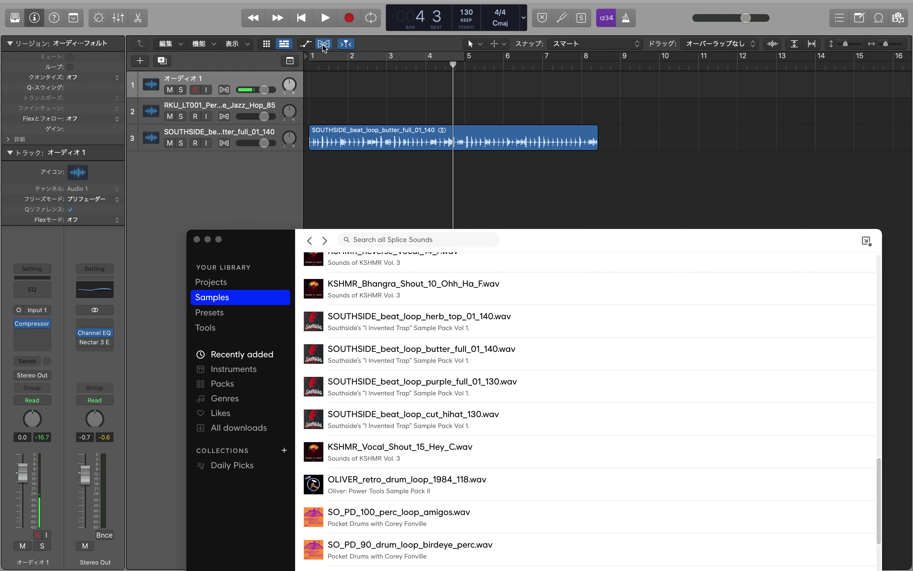
left_click(225, 178)
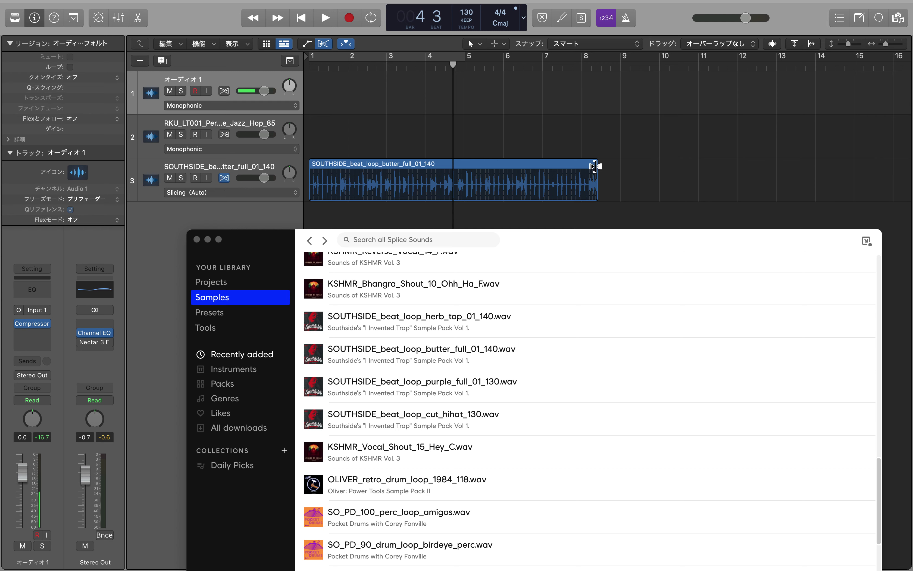
left_click_drag(596, 165, 581, 167)
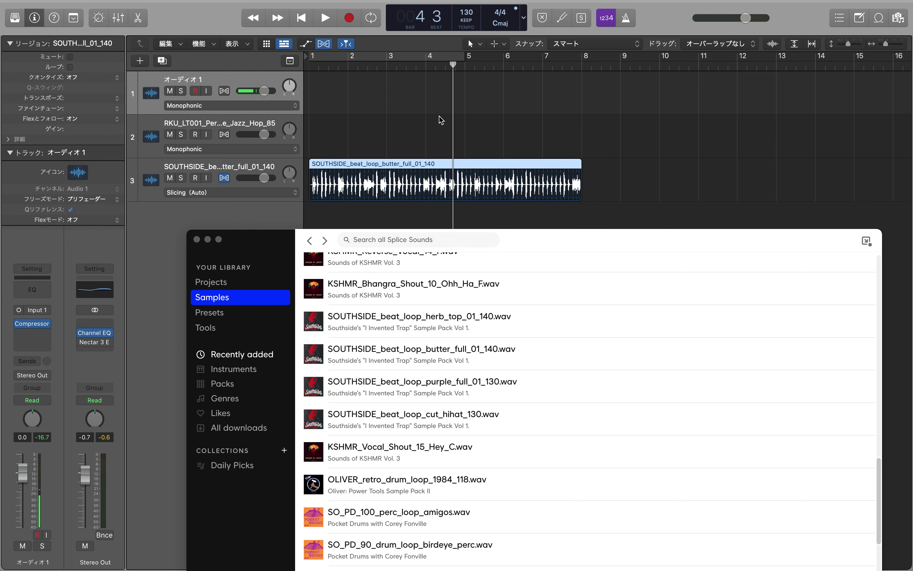
Turn on the metronome click and play the compressed beat loop from the project start
left_click(301, 18)
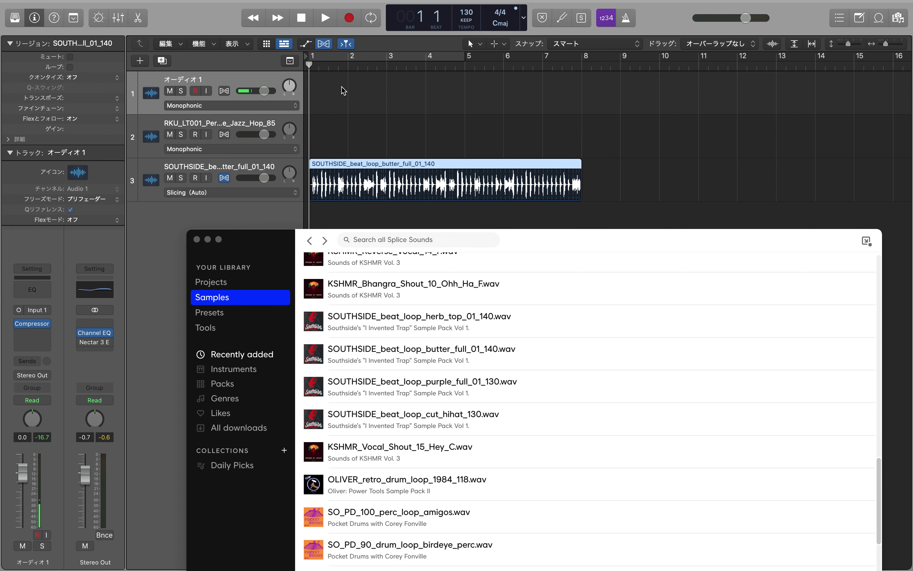
left_click(626, 21)
left_click(320, 20)
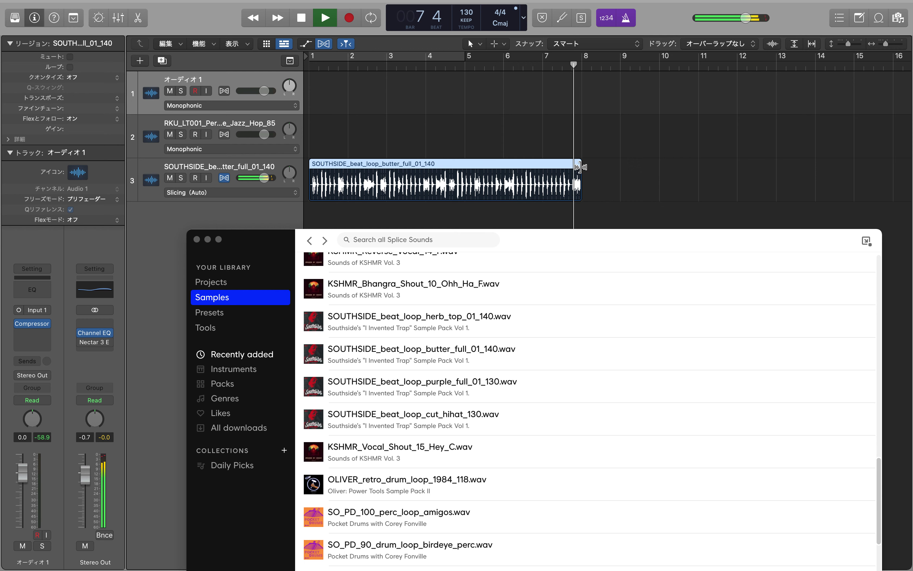
Stretch the beat loop region to a length of 8 bars and play it back from the project start
left_click_drag(579, 164, 619, 167)
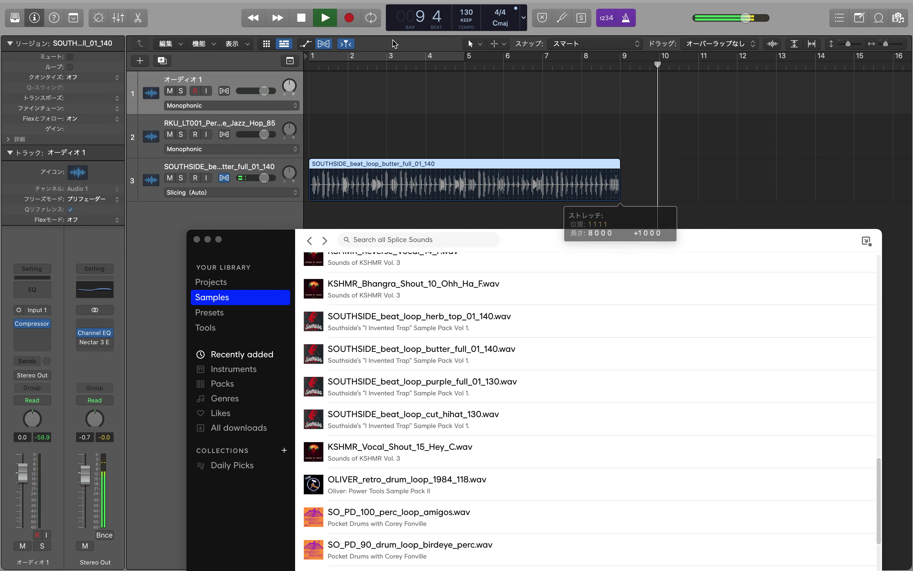
left_click(308, 19)
left_click(308, 20)
left_click(324, 19)
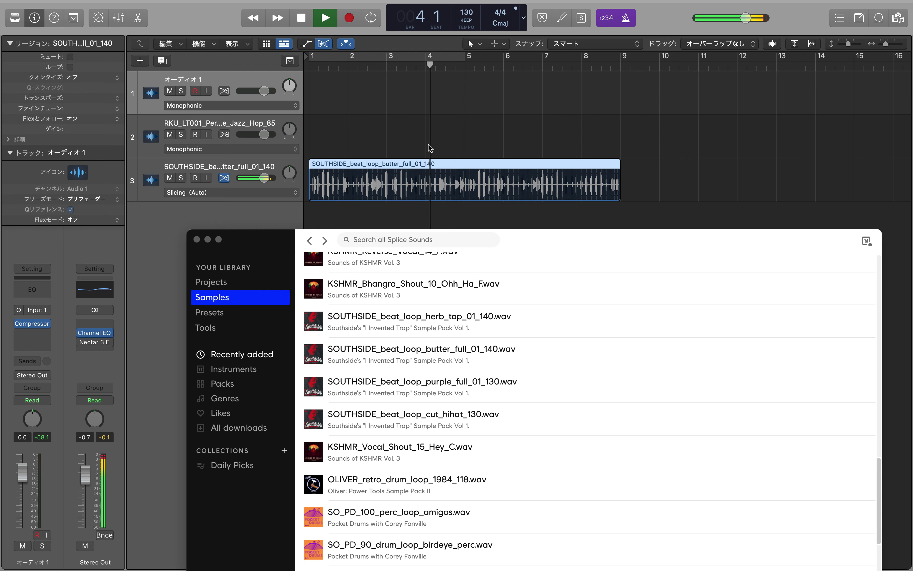
left_click(301, 18)
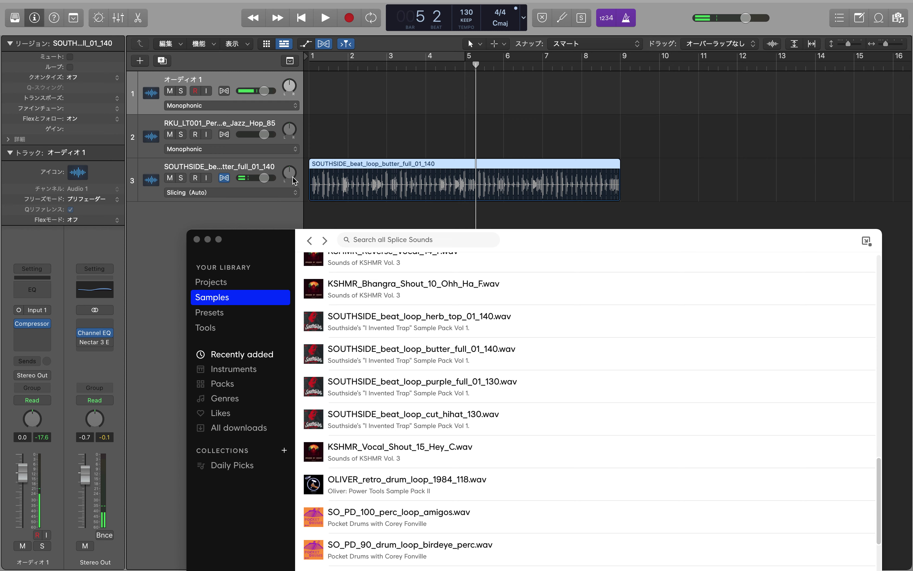
Set the project tempo to 60 and play the beat loop from the project start
left_click_drag(468, 16, 481, 102)
left_click(301, 16)
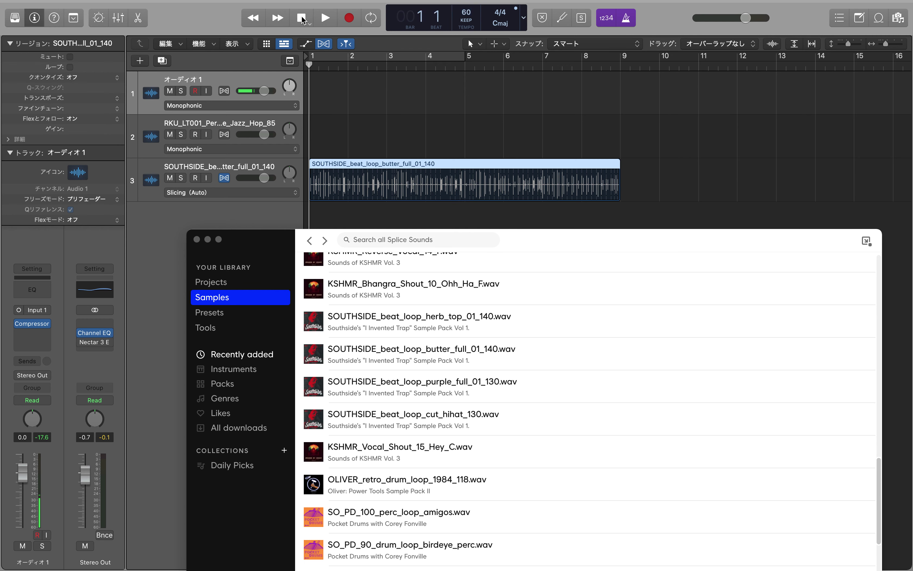
left_click(326, 18)
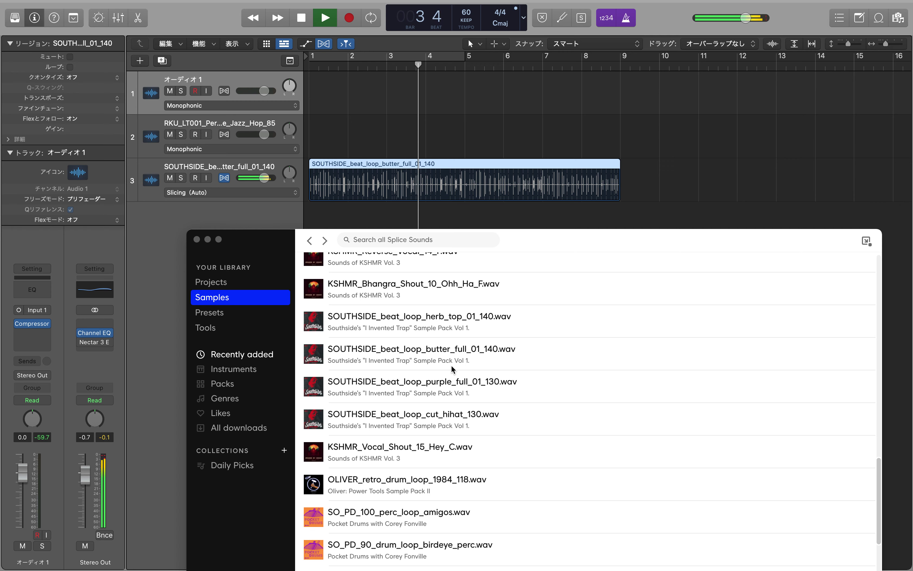
Stop playback and add RKU_LT001_Piano_Loop_Reflection_80_A#min.wav from Splice on a new track starting at bar 1
scroll(451, 364, "up", 3)
scroll(451, 364, "up", 7)
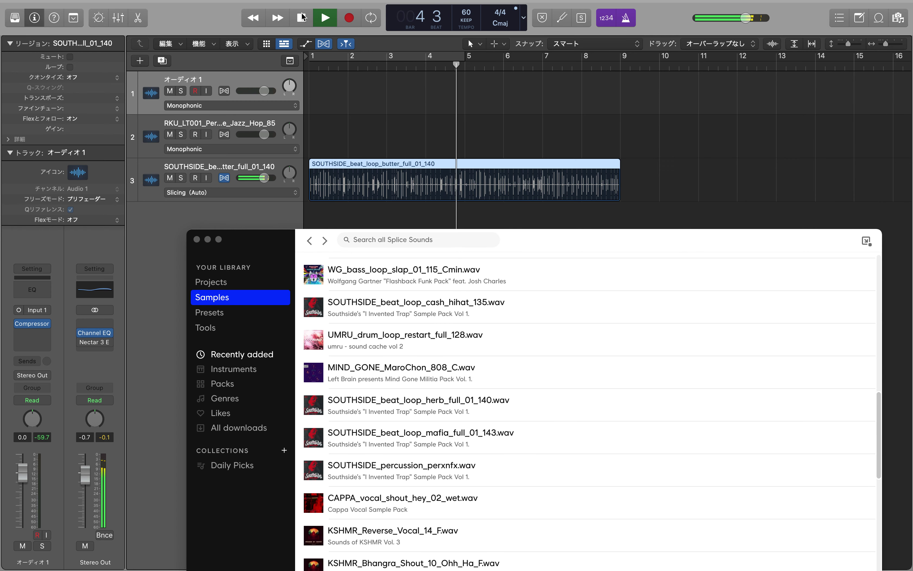
key("space")
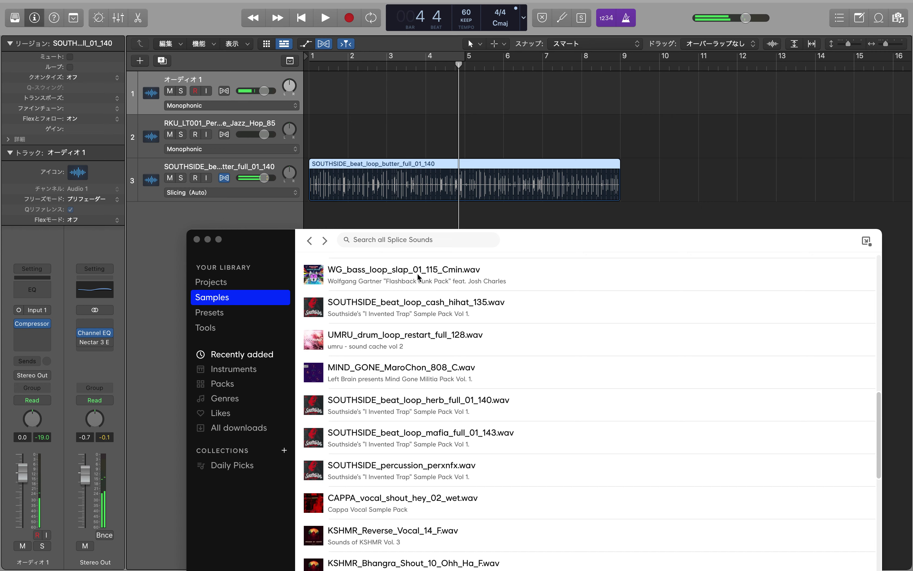
scroll(418, 283, "down", 15)
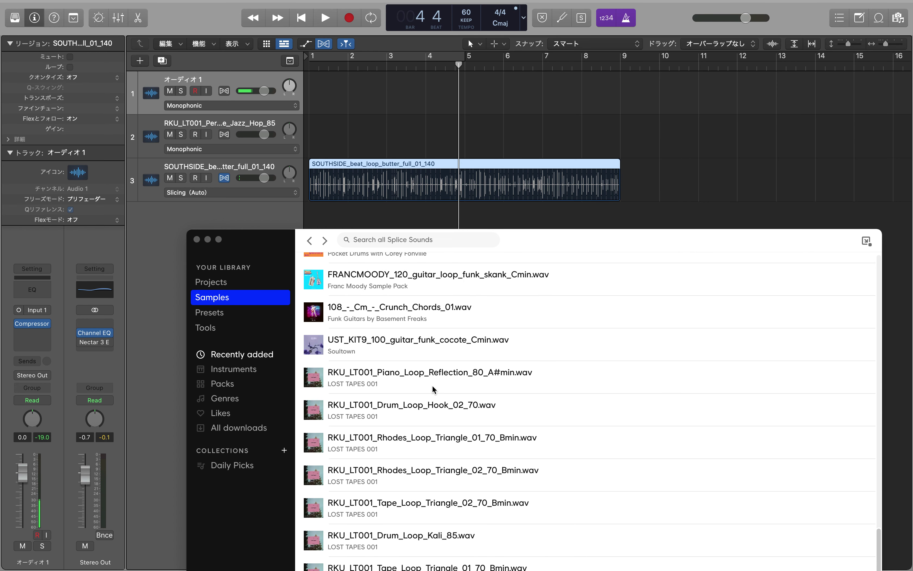
left_click_drag(430, 379, 312, 224)
left_click_drag(261, 247, 275, 324)
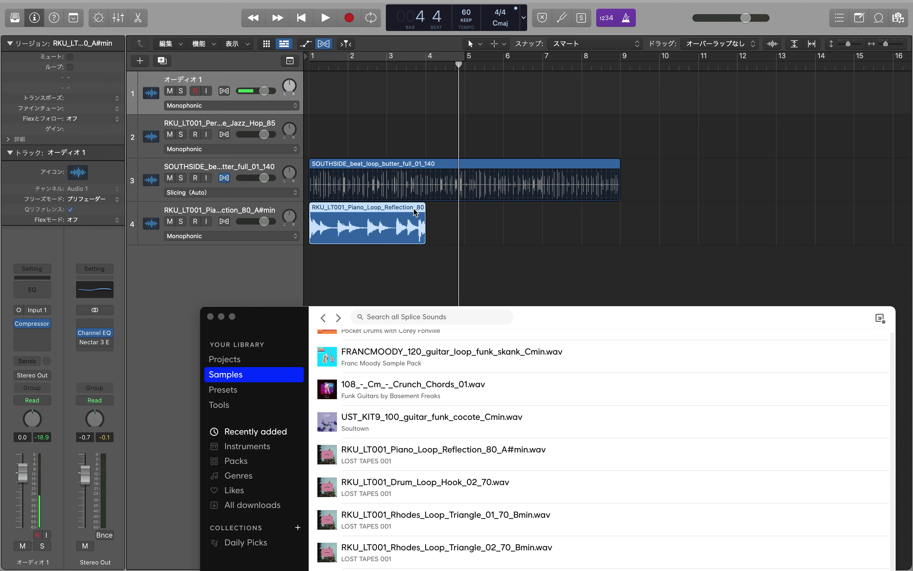
Set the project tempo to 80 and play the soloed piano loop from the project start
left_click_drag(467, 18, 471, 6)
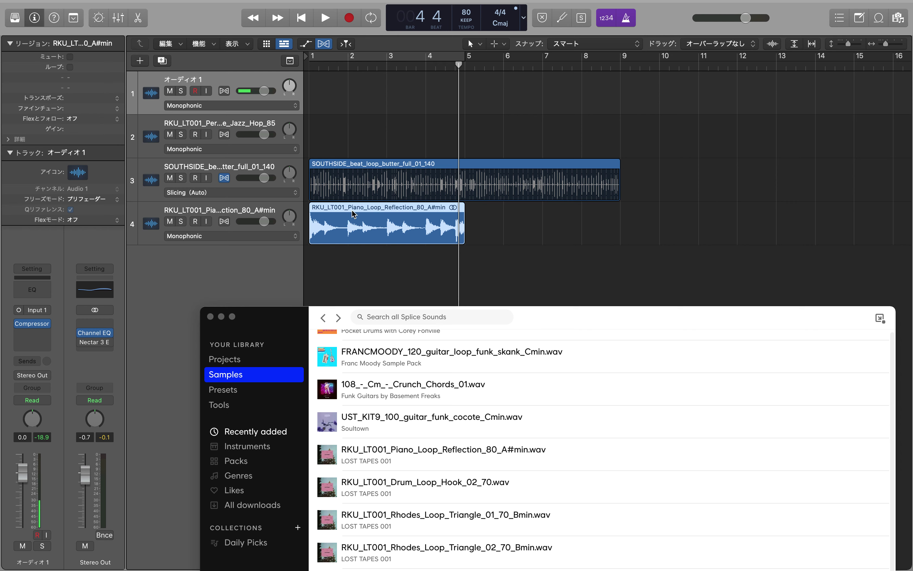
left_click(181, 222)
left_click(304, 19)
left_click(325, 18)
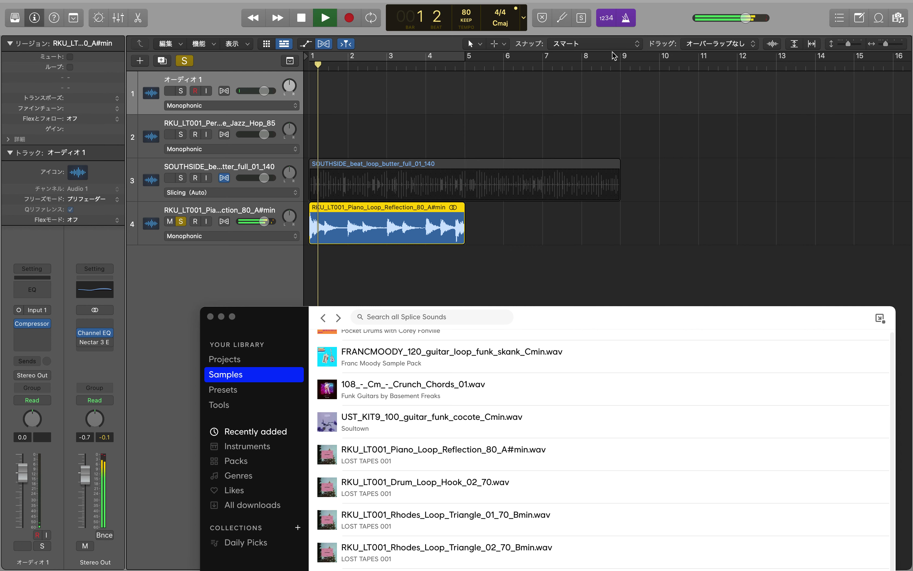
Lower the piano loop track's volume slightly and turn off its solo to hear it with the beat loop, stopping playback
mouse_move(264, 221)
left_mouse_down()
mouse_move(241, 222)
mouse_move(261, 222)
left_mouse_up()
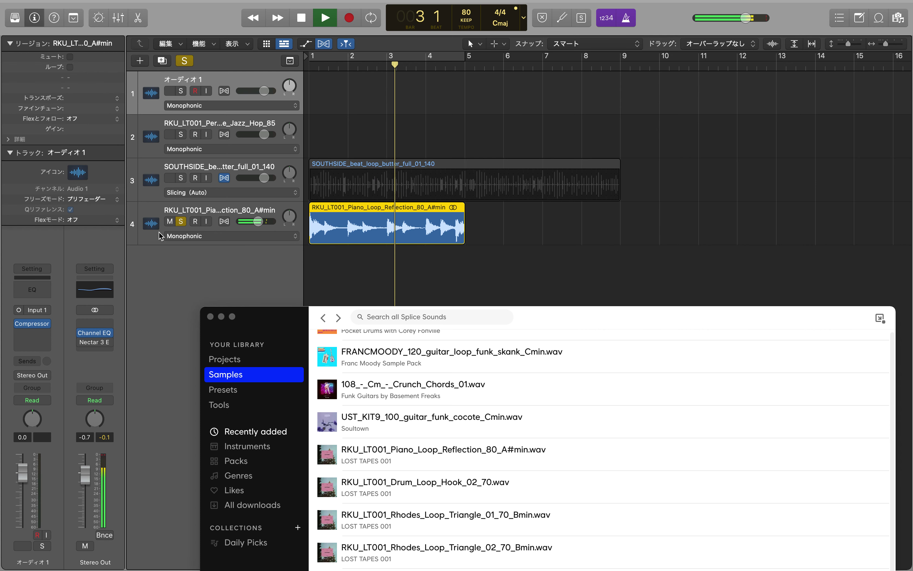
left_click(180, 221)
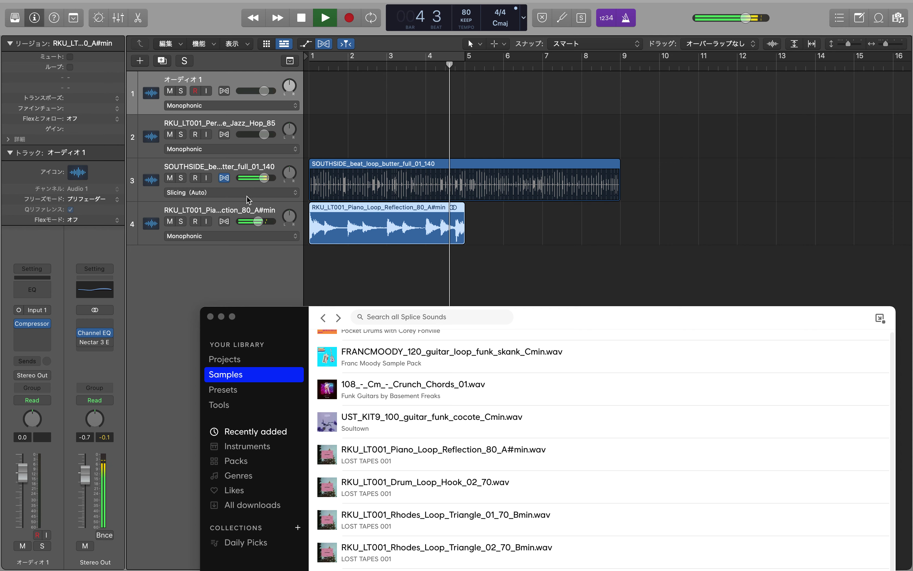
left_click(301, 17)
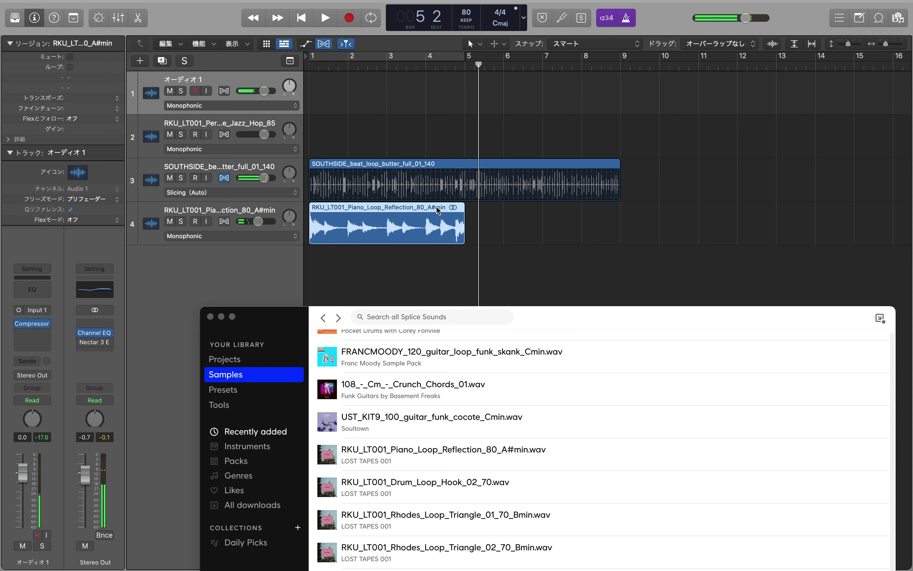
Enable Flex on the piano loop track and set the project tempo to 140
left_click(224, 222)
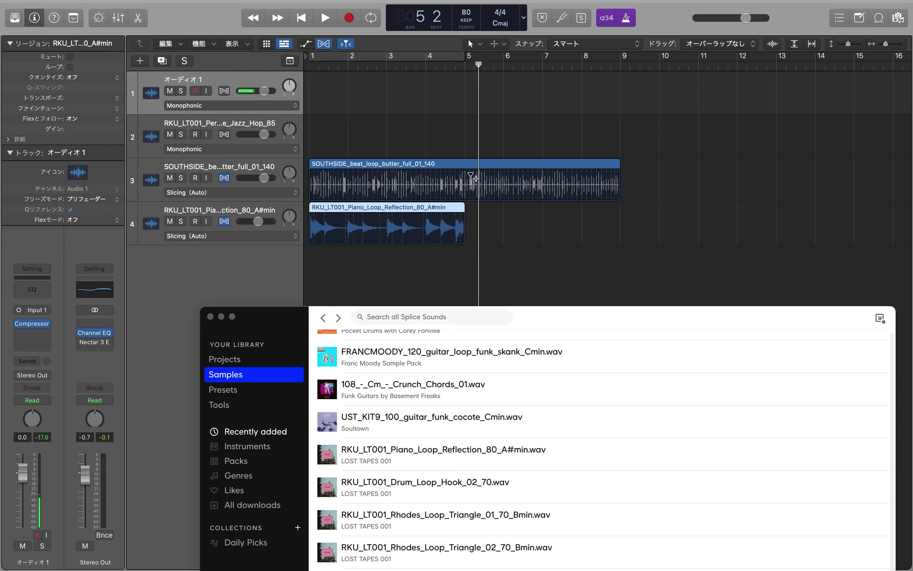
double_click(468, 14)
type("81")
key("Return")
left_click_drag(469, 6, 454, 11)
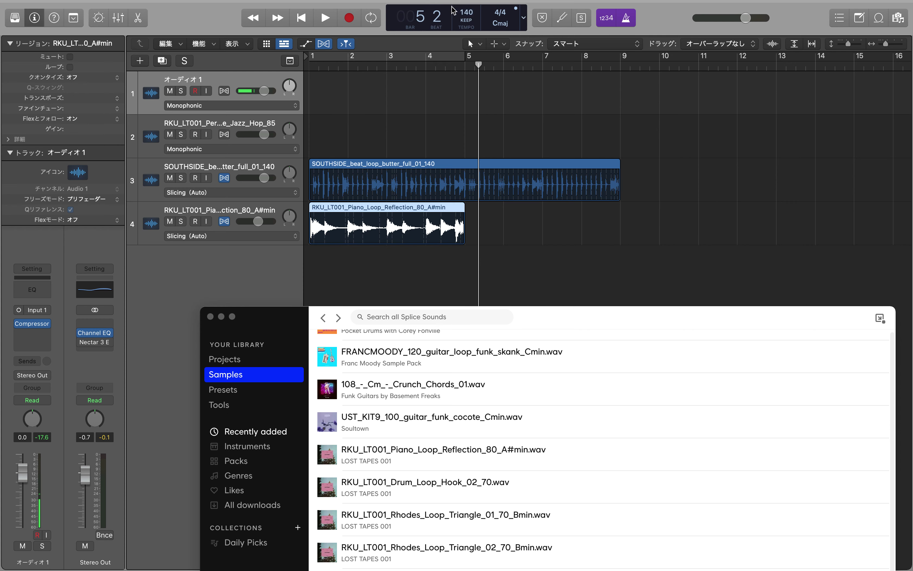
Play the beat and piano loops together from the project start and stop playback
left_click(301, 18)
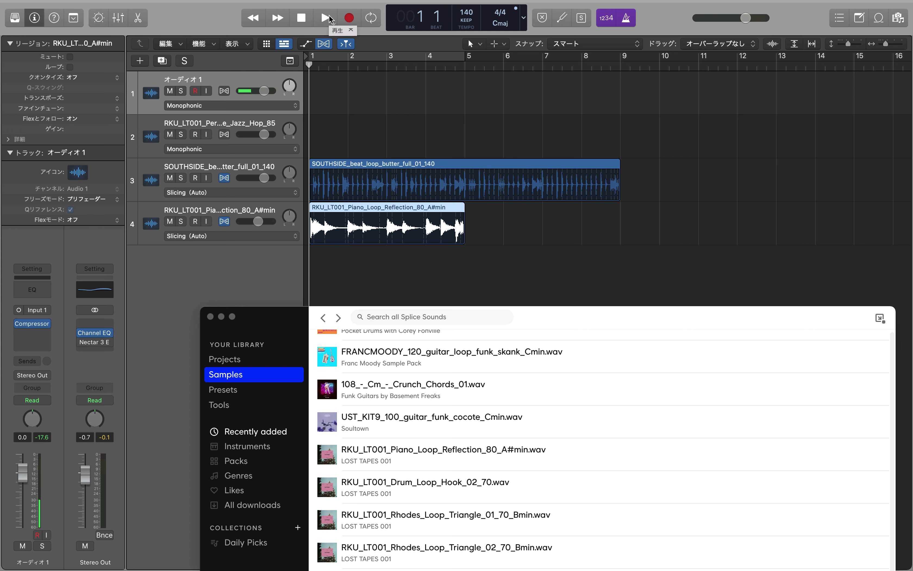
left_click(325, 19)
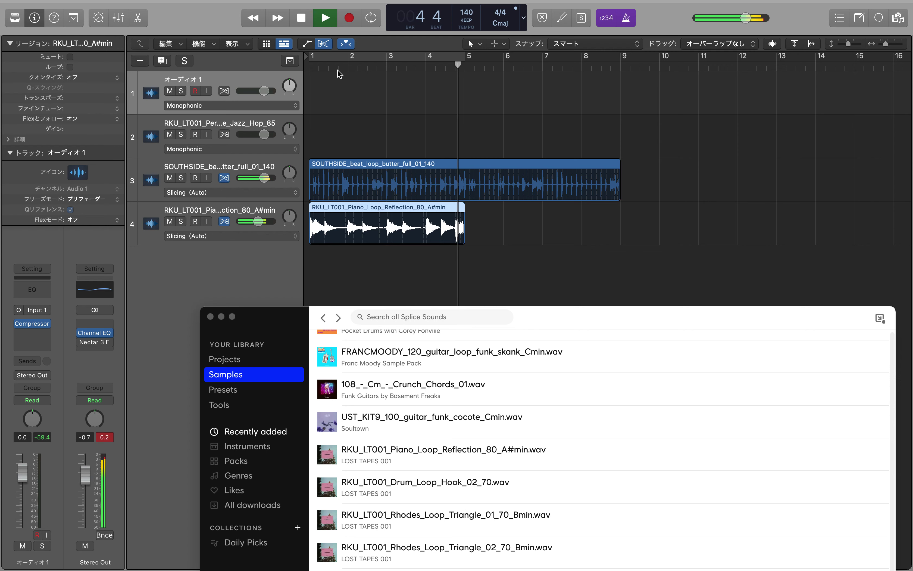
left_click(300, 19)
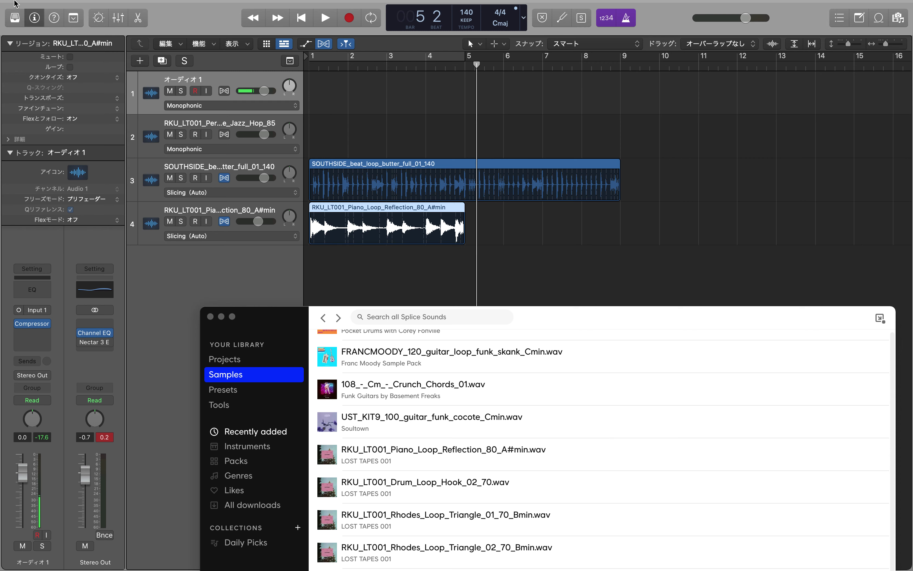
Exit full screen in Logic Pro and switch to GarageBand
mouse_move(10, 4)
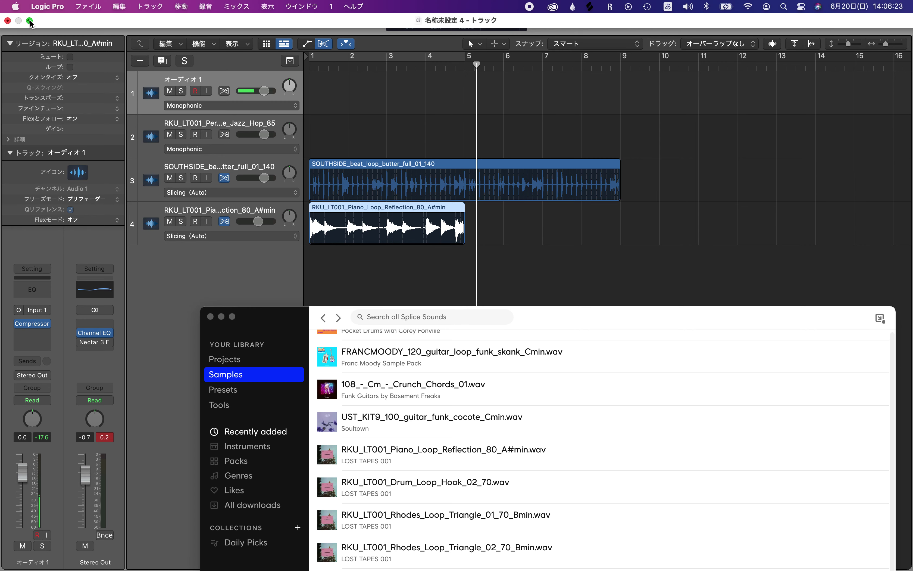
mouse_move(30, 23)
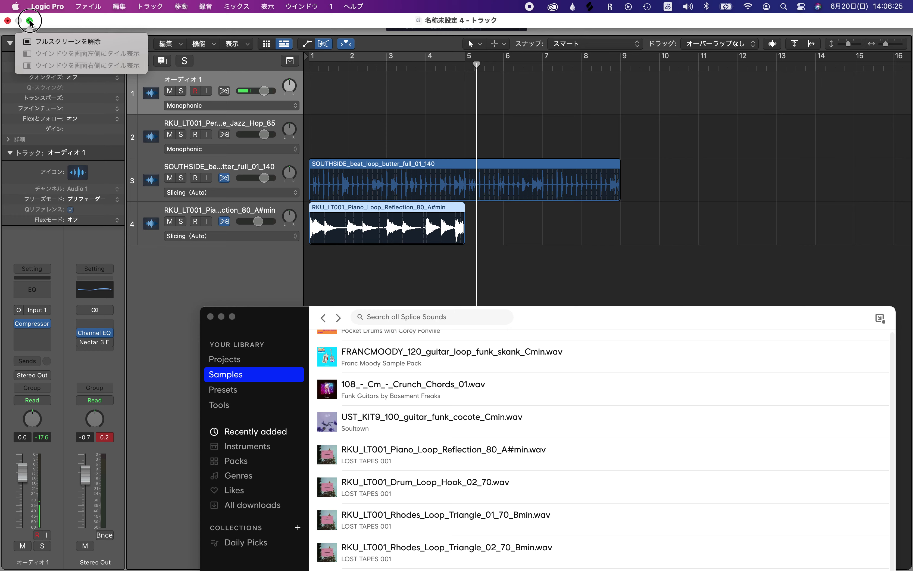
left_click(68, 41)
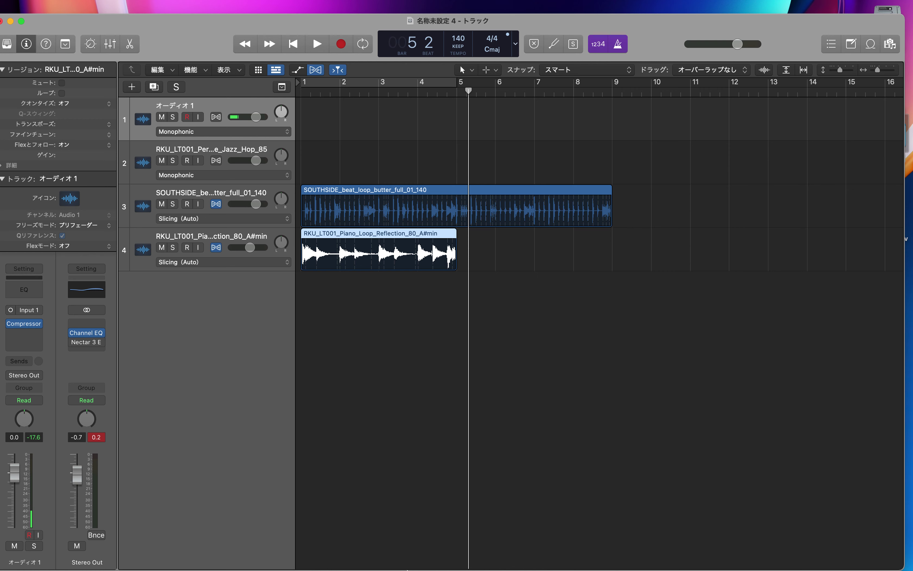
mouse_move(387, 568)
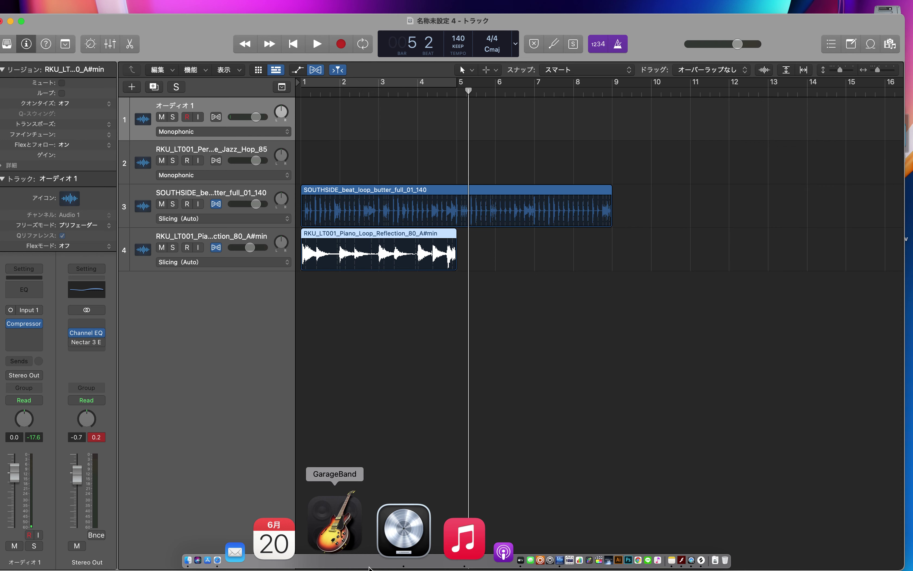
left_click(369, 568)
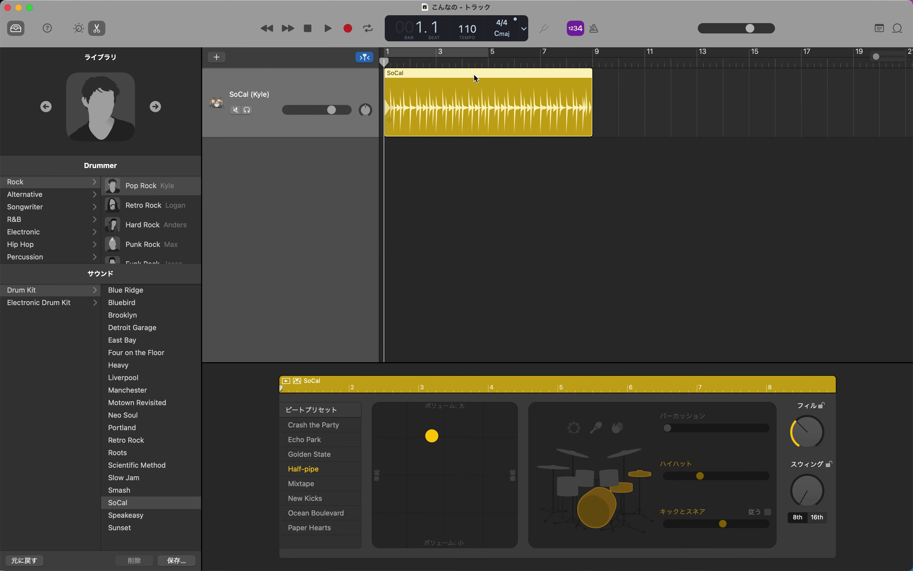
Delete the SoCal drummer region and hide the sound library
left_click(472, 82)
key("Delete")
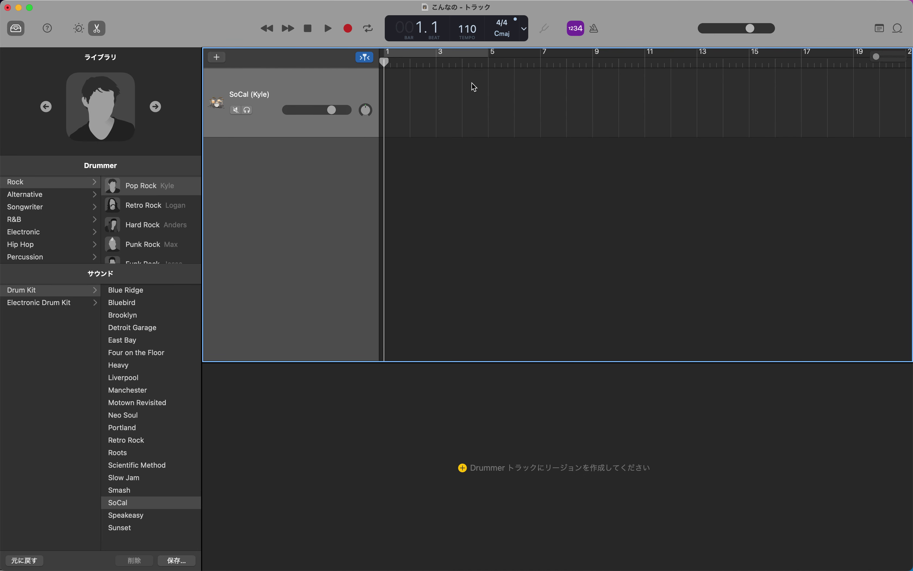
left_click(16, 30)
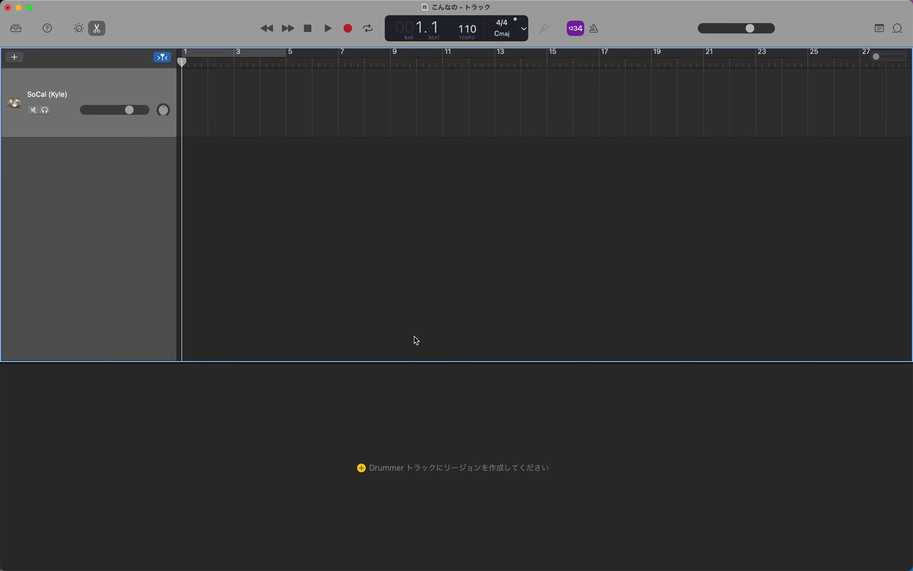
Switch to Splice and add RKU_LT001_Piano_Loop_Reflection_80_A#min.wav to the GarageBand project on a new track at bar 1
mouse_move(342, 568)
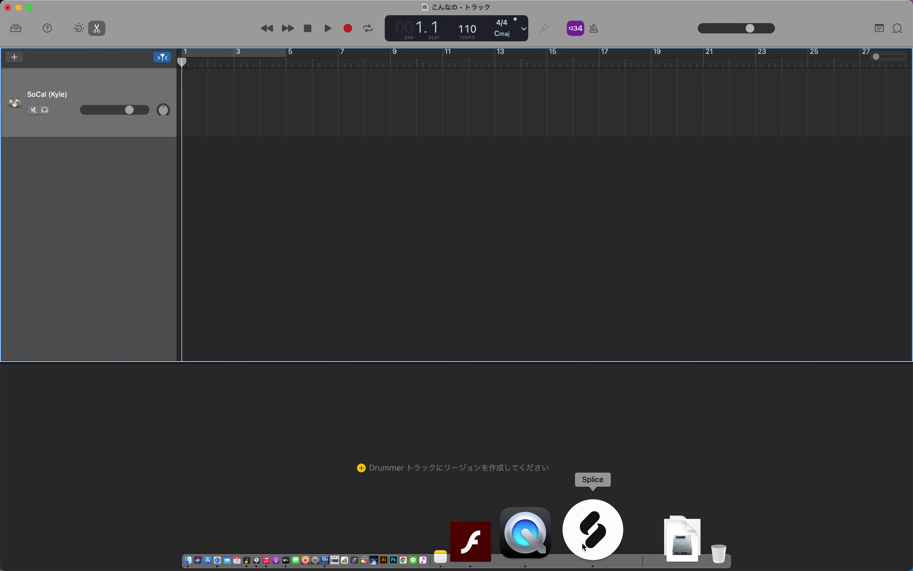
left_click(583, 546)
left_click_drag(278, 308, 296, 92)
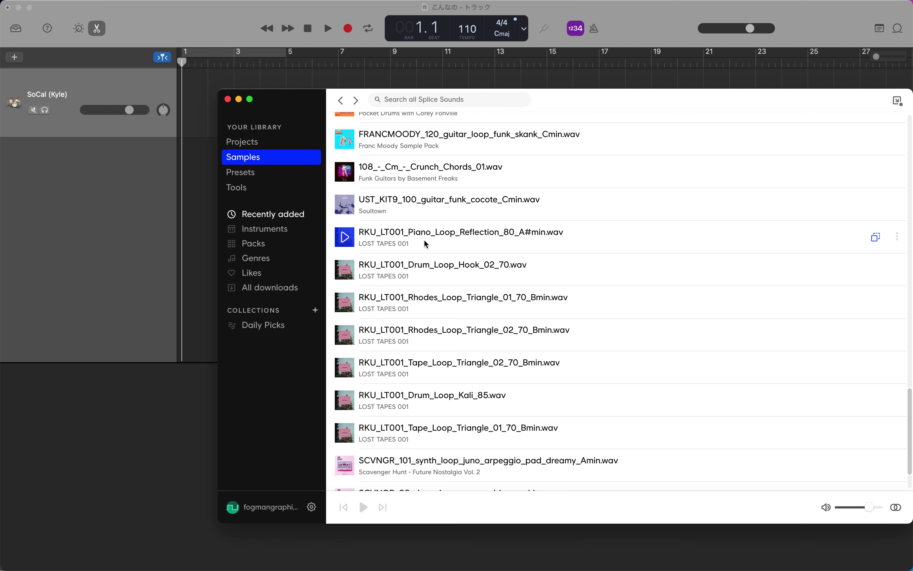
left_click_drag(304, 115, 359, 242)
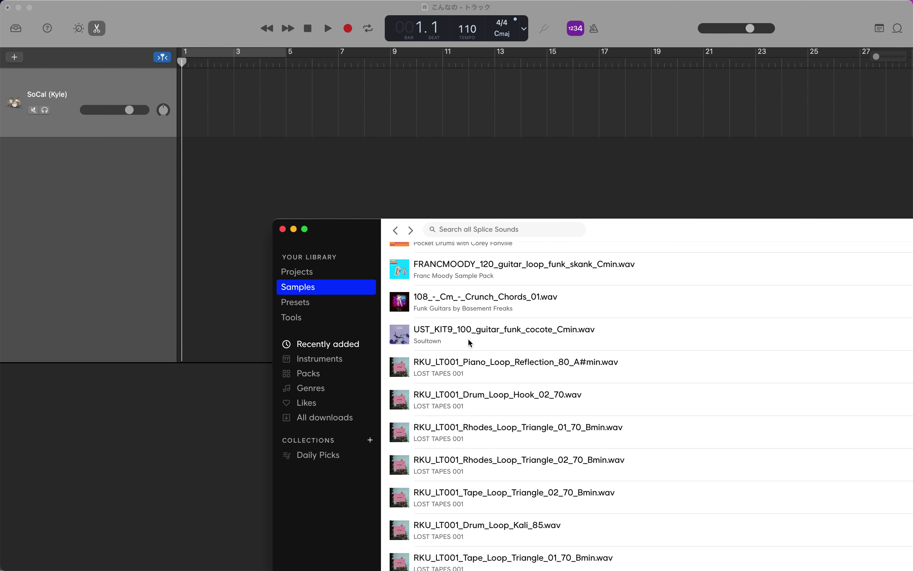
left_click_drag(505, 368, 304, 219)
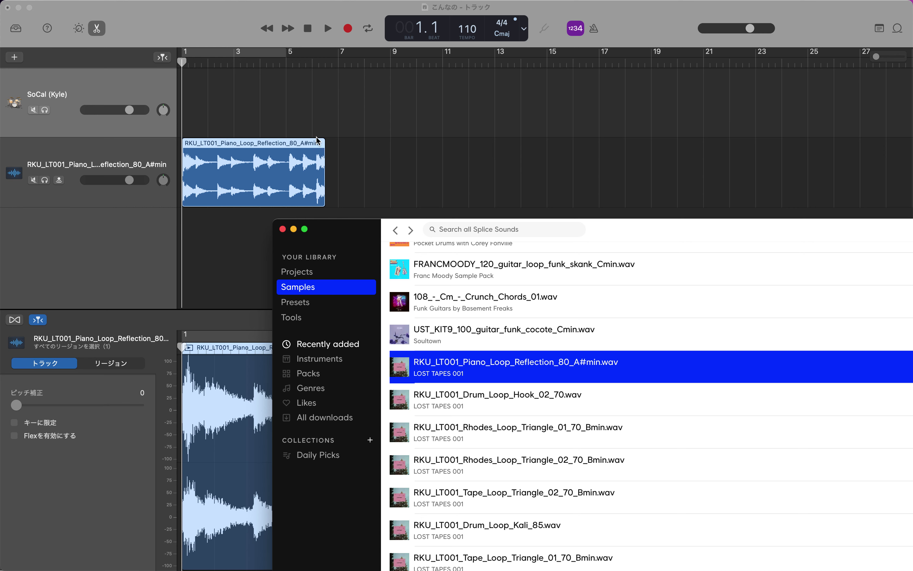
Set the project tempo to 80 and loop the piano region until just past bar 17
left_click_drag(469, 31, 471, 72)
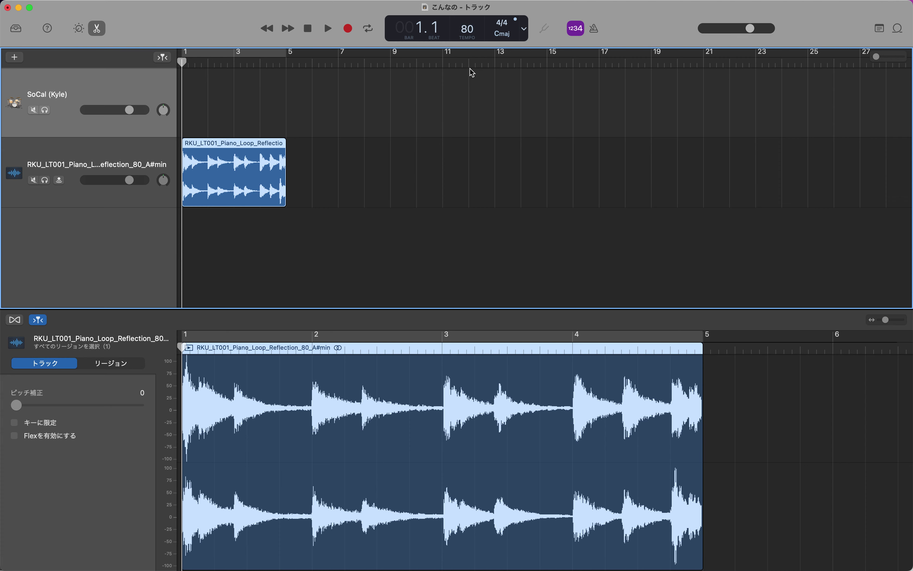
mouse_move(286, 169)
left_click_drag(284, 146, 619, 146)
Play the looped piano region from the project start, lower the master volume, and stop playback
left_click(306, 29)
left_click(328, 28)
left_click_drag(746, 28, 704, 36)
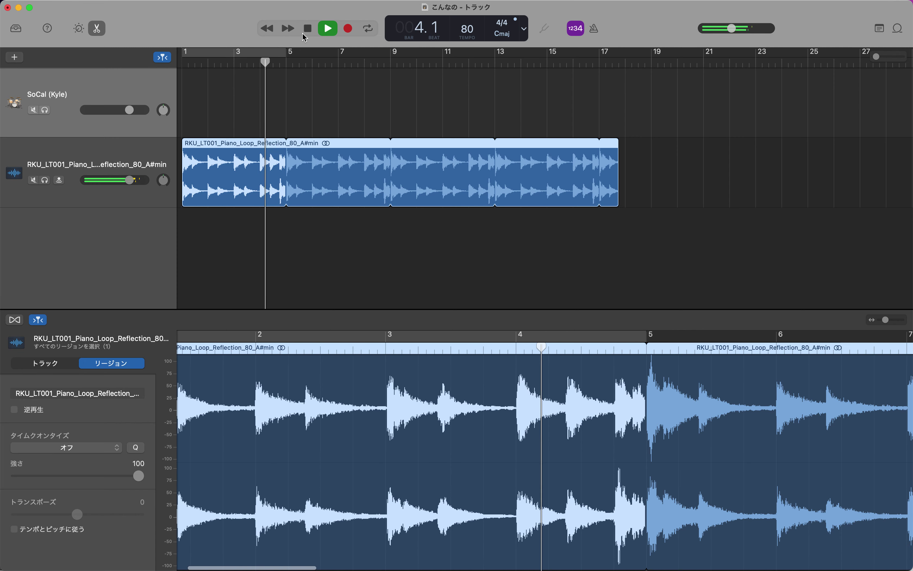
key("space")
Add SOUTHSIDE_beat_loop_herb_top_01_140.wav from Splice on a new track starting at bar 1
mouse_move(506, 557)
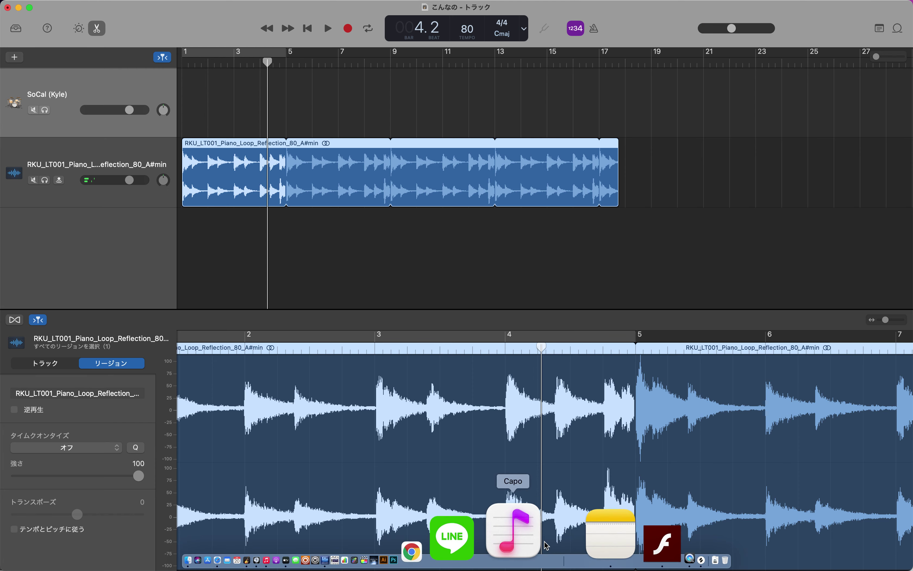
left_click(618, 536)
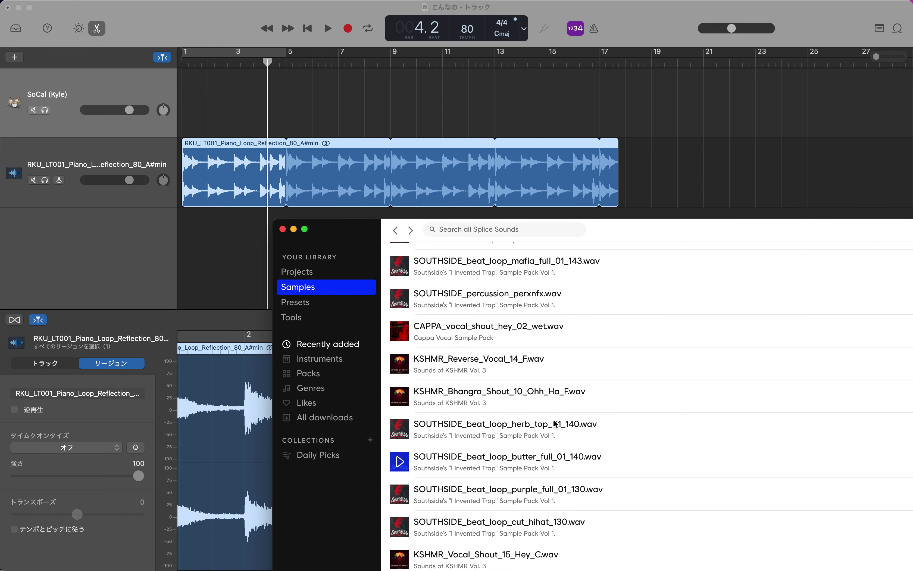
left_click_drag(618, 424, 176, 253)
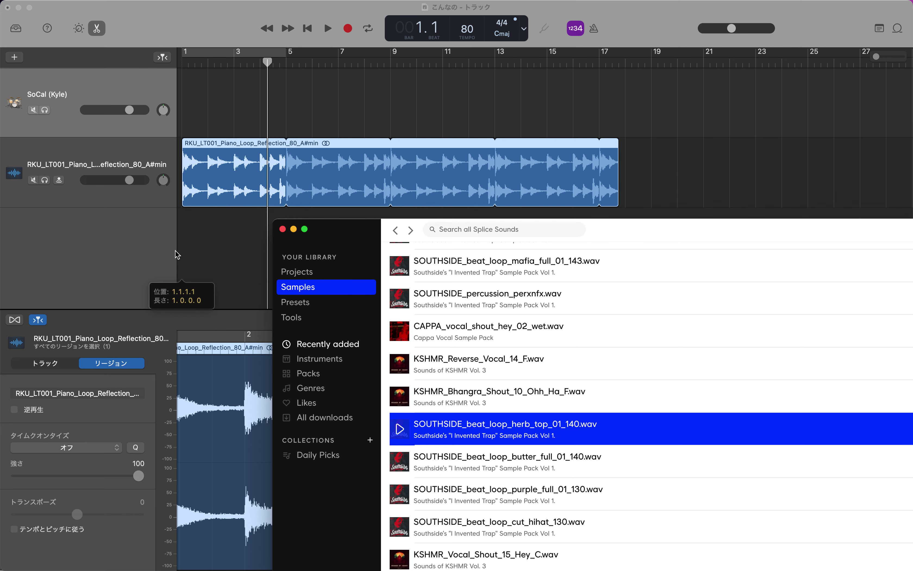
left_click_drag(332, 232, 401, 345)
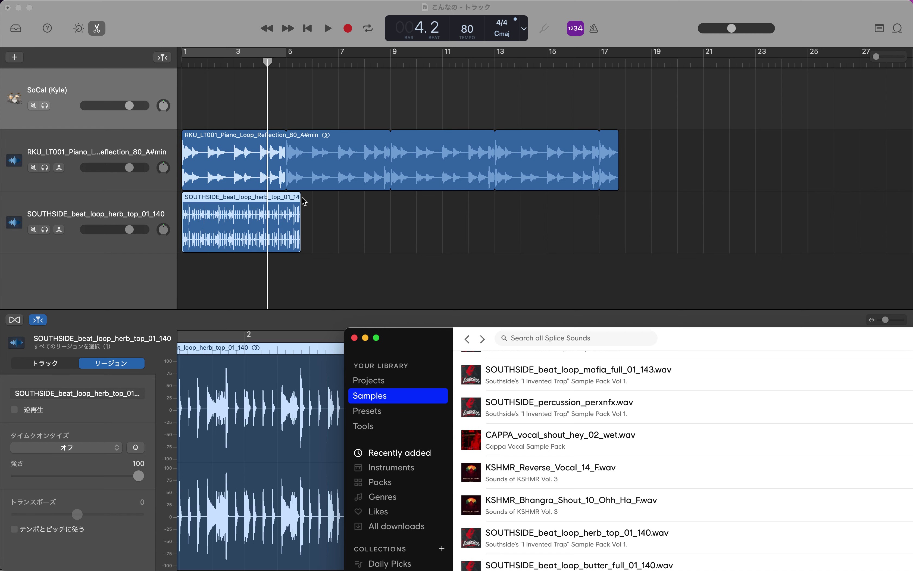
Remove the repeats of the looped piano region so it ends at bar 5
left_click(246, 196)
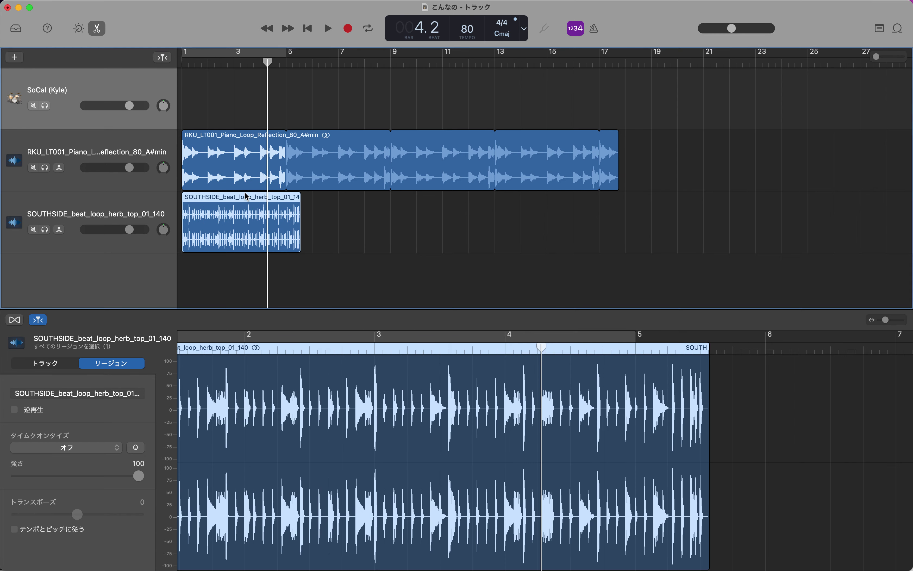
left_click(239, 140)
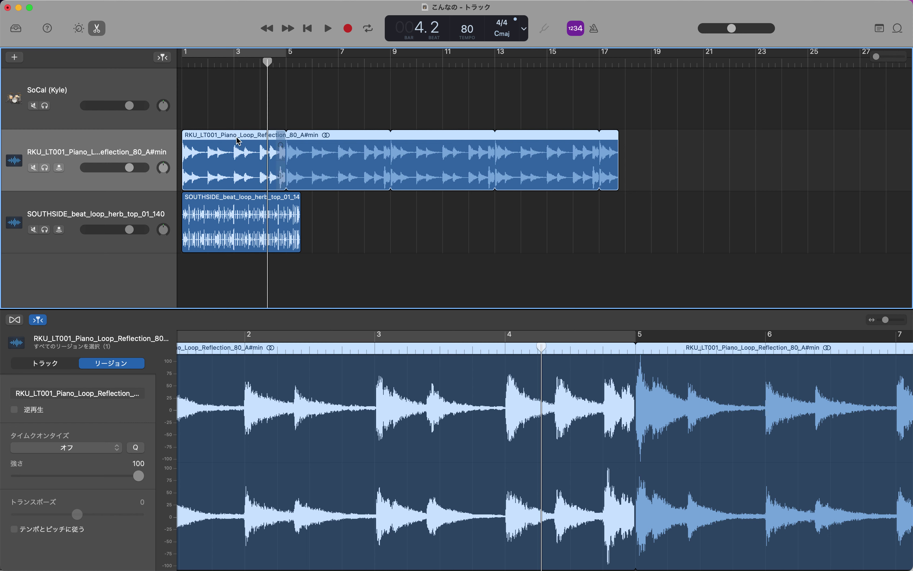
left_click(617, 146)
left_click_drag(618, 145, 285, 162)
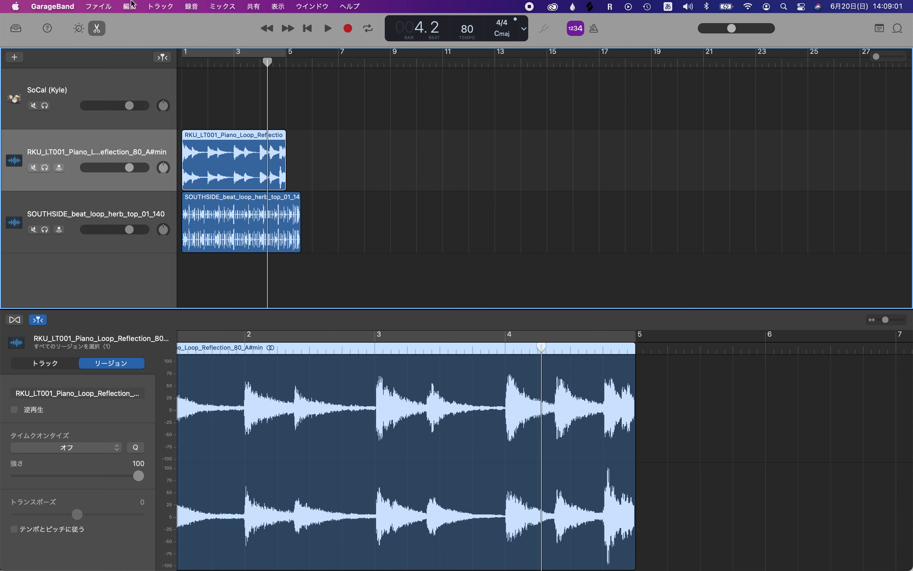
left_click(110, 6)
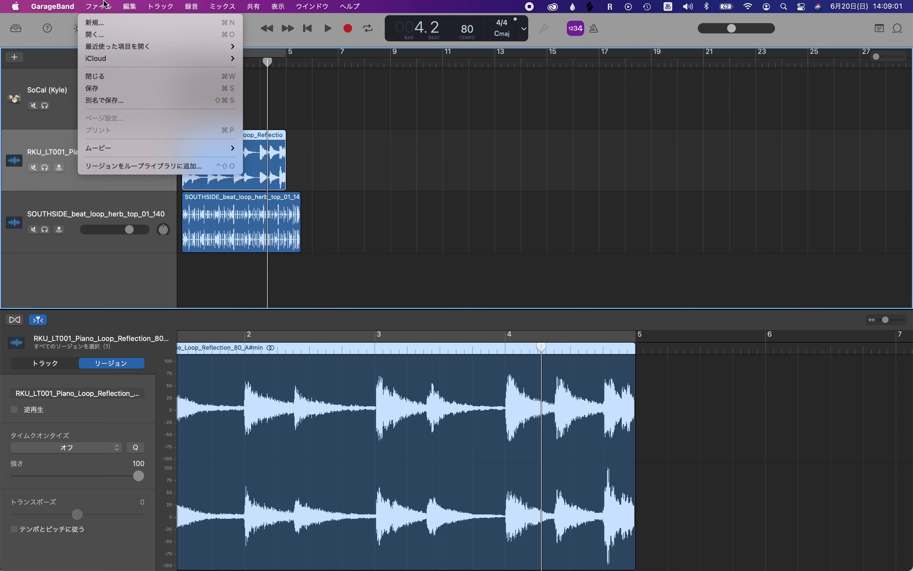
left_click(167, 172)
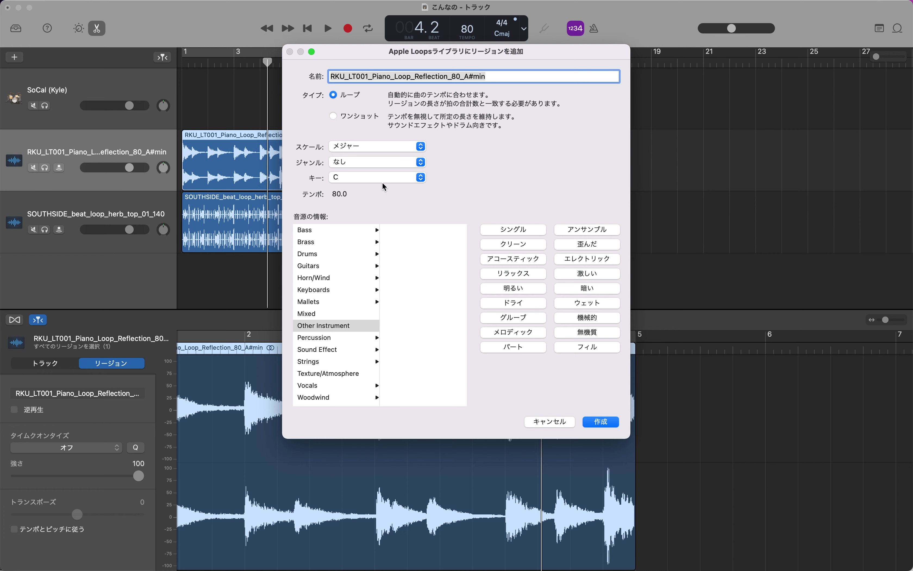
left_click_drag(318, 51, 426, 67)
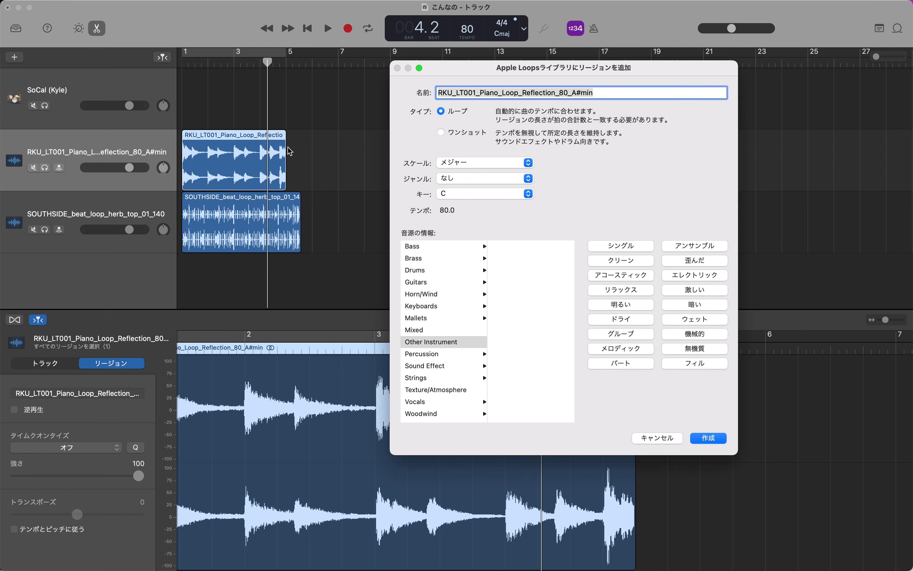
left_click(483, 180)
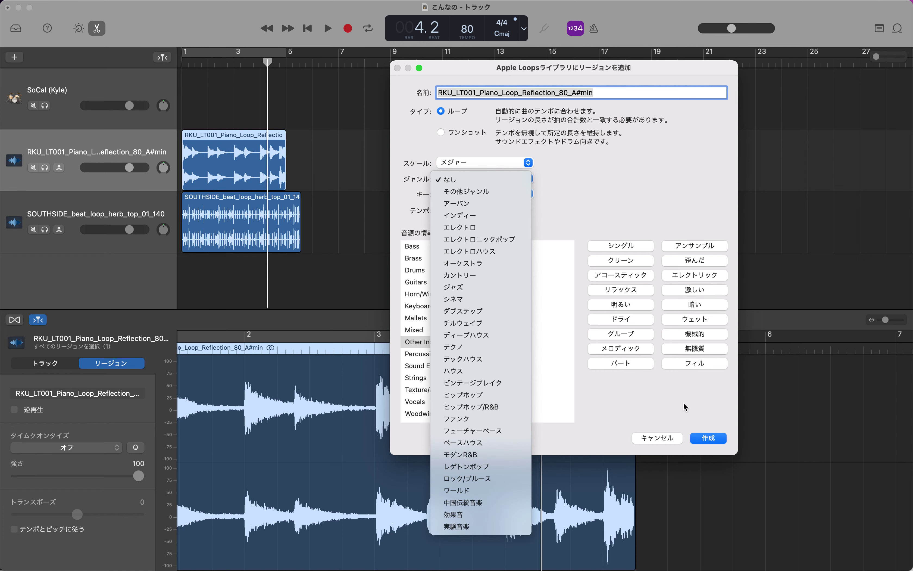
left_click(658, 437)
left_click(658, 437)
Switch to Splice, examine the tempo and key in the sample file names, and return to GarageBand
mouse_move(604, 566)
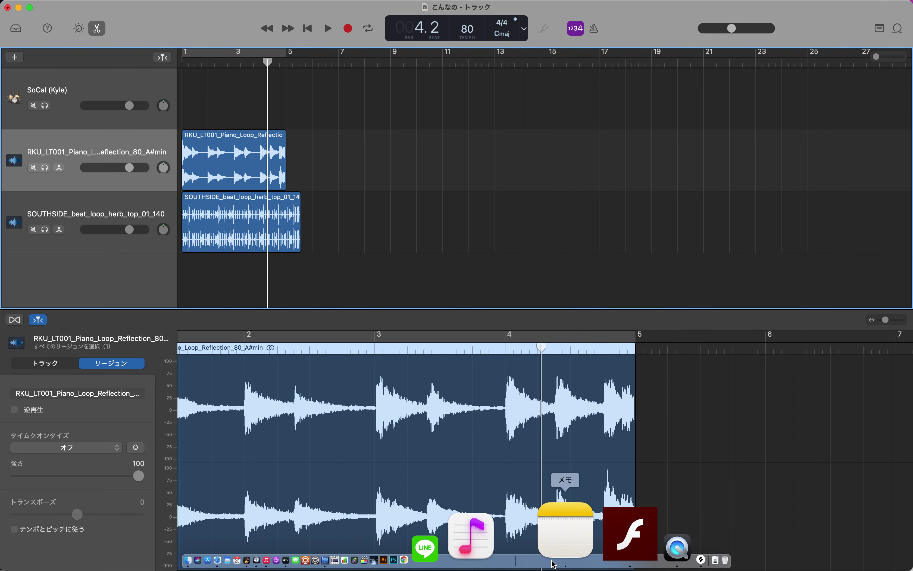
left_click(585, 555)
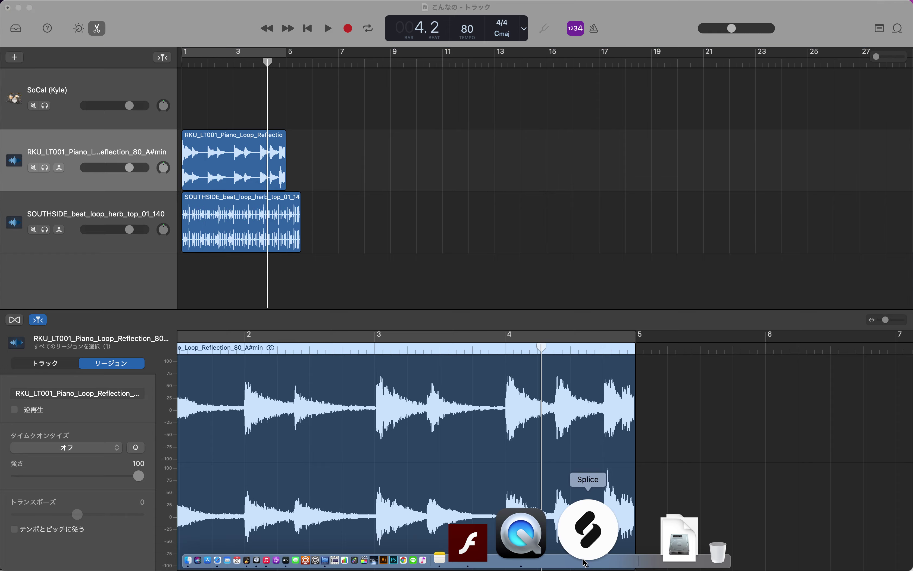
left_click_drag(424, 342, 394, 17)
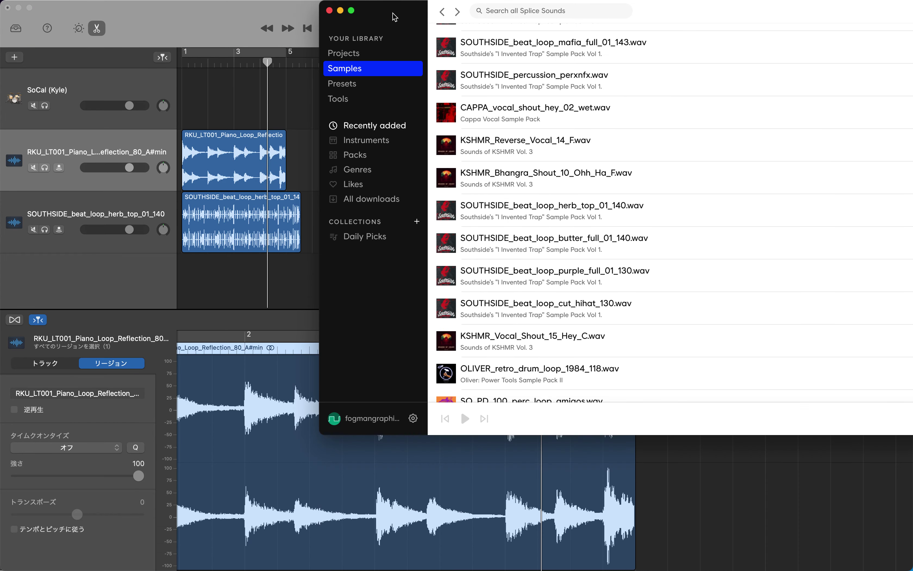
scroll(518, 295, "down", 11)
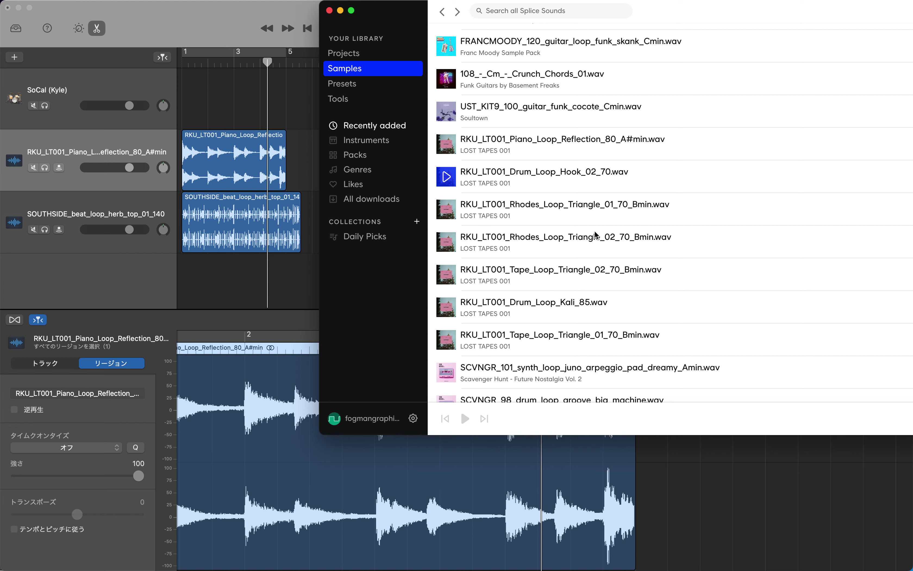
left_click(252, 155)
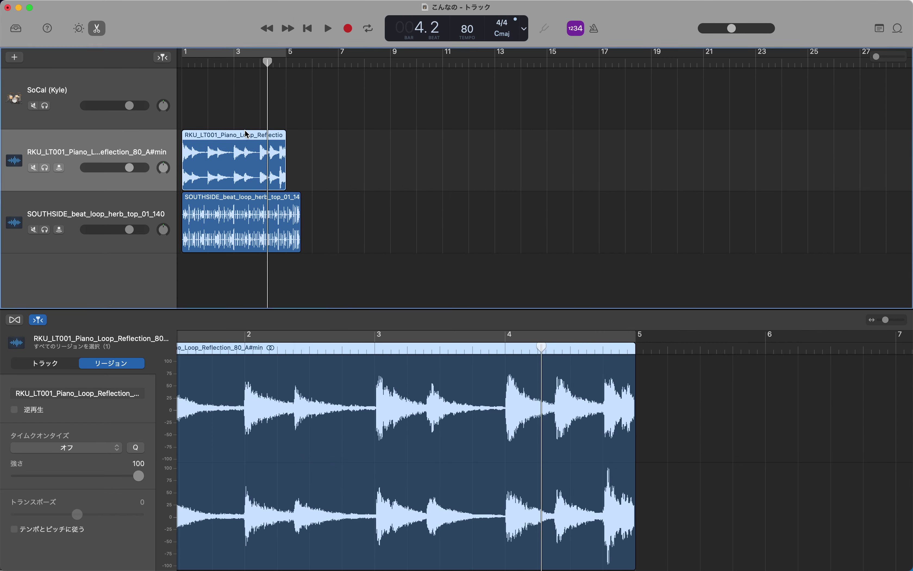
Loop the piano region to just before bar 9 and shorten it back to bar 5
double_click(245, 133)
left_click_drag(285, 143, 383, 150)
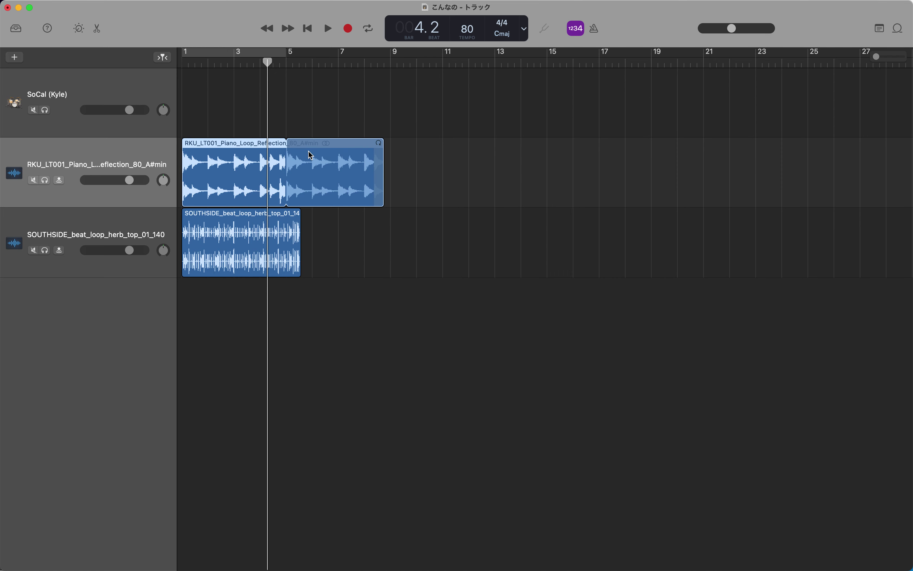
left_click(317, 153)
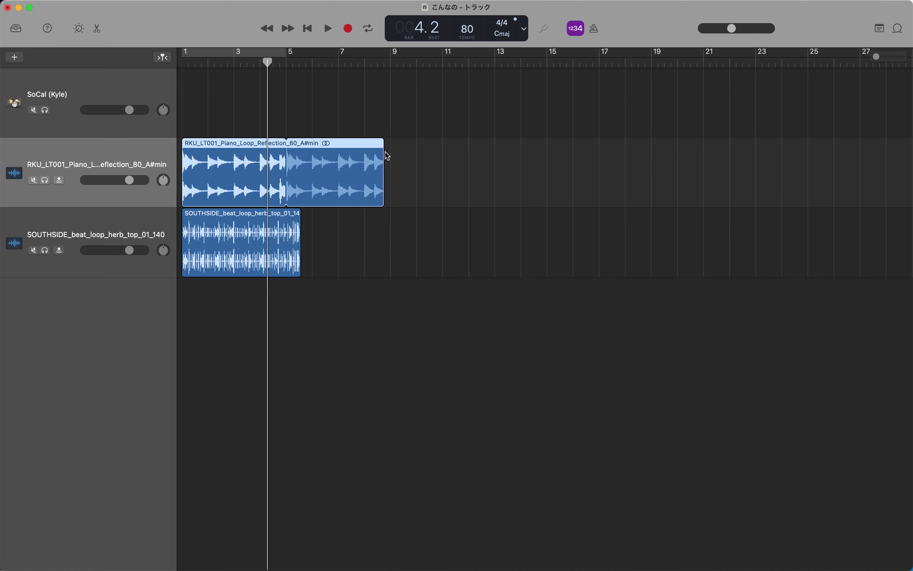
left_click_drag(384, 145, 286, 160)
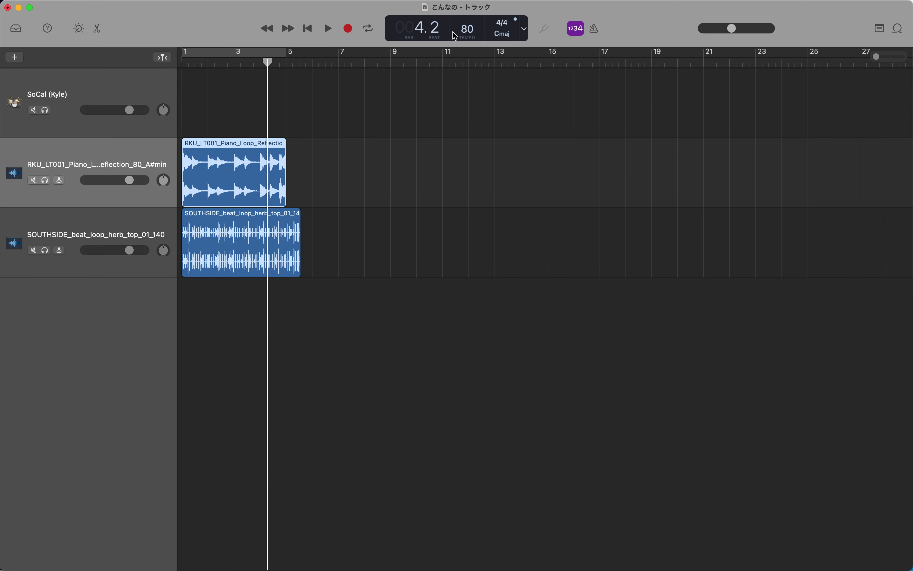
Open the Apple Loops library registration for the piano region and set its scale to マイナー
double_click(232, 147)
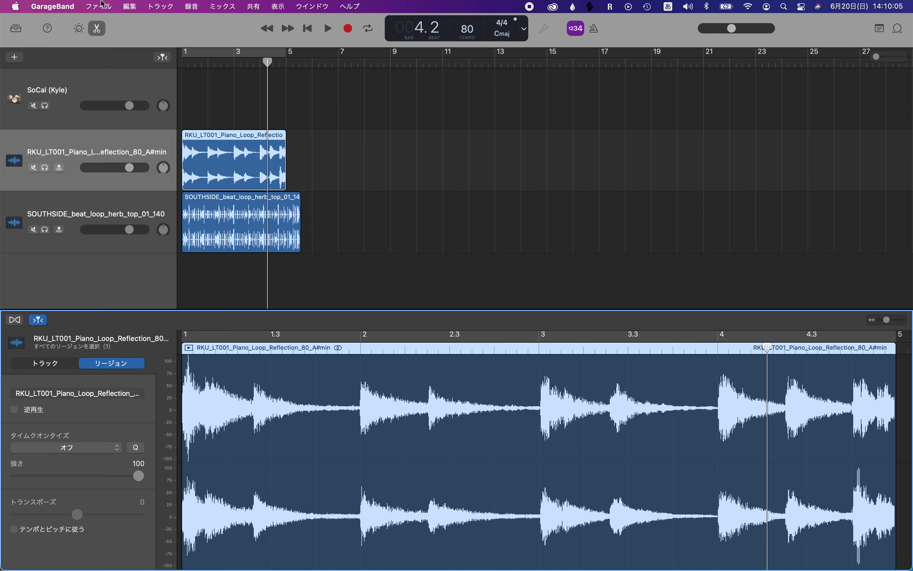
left_click(98, 6)
left_click(147, 166)
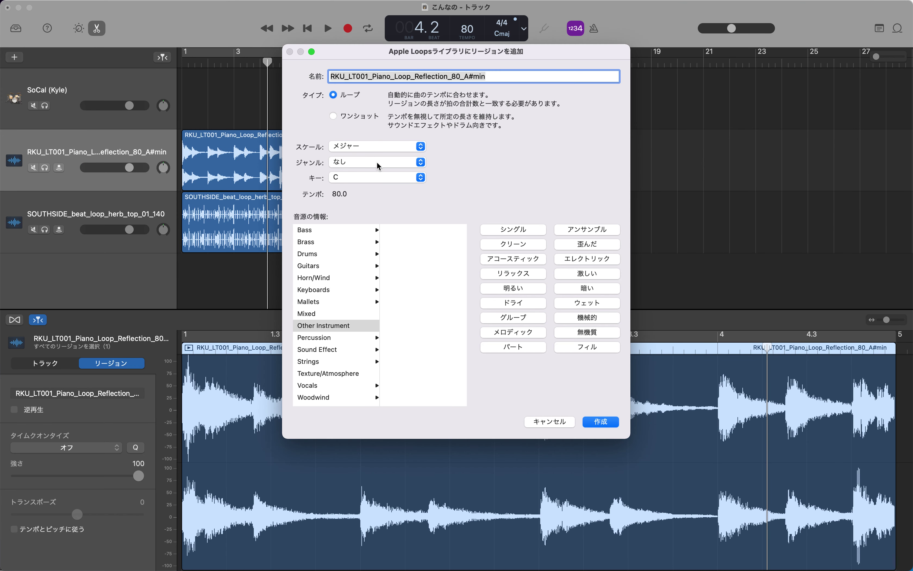
left_click(374, 177)
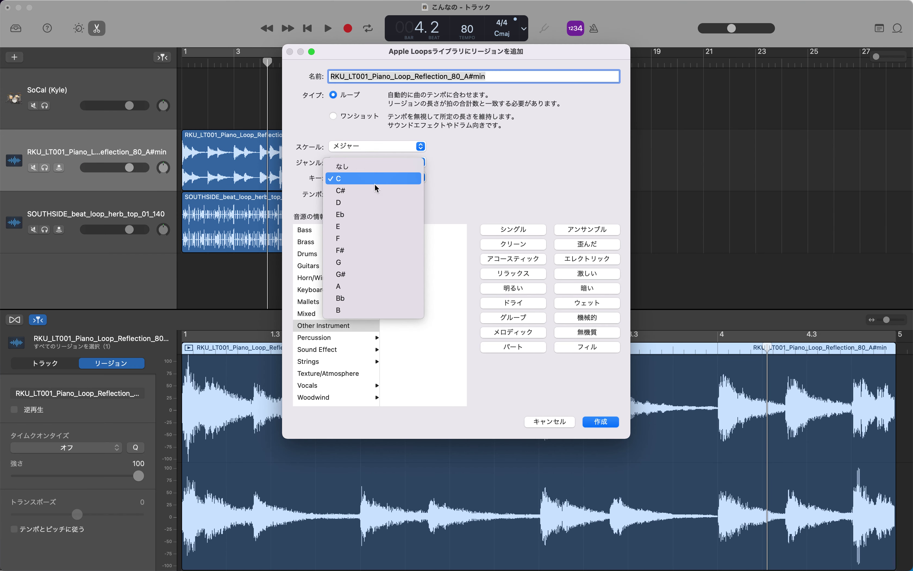
left_click(373, 291)
left_click(377, 162)
left_click(385, 140)
left_click(384, 139)
left_click(384, 136)
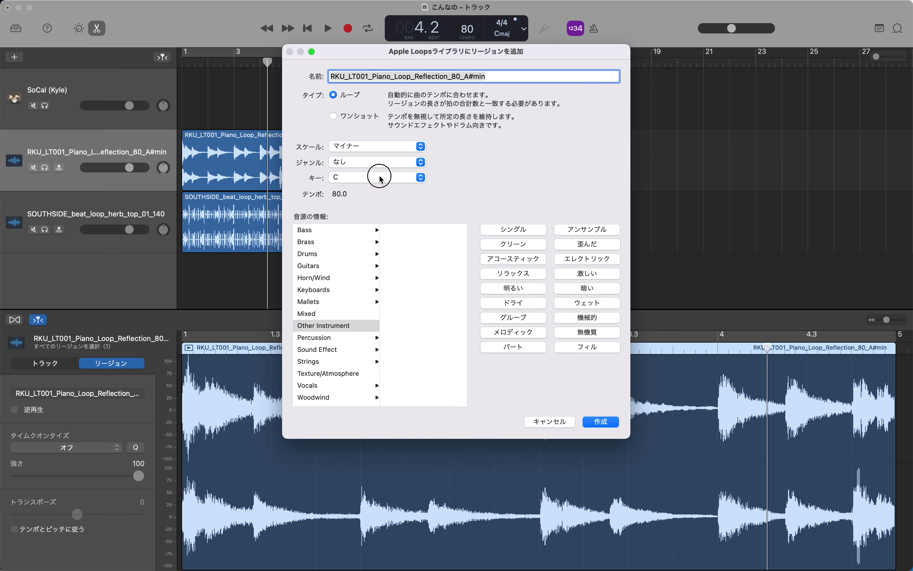
Set the new loop's scale to メジャー and its key to Bb
left_click(380, 178)
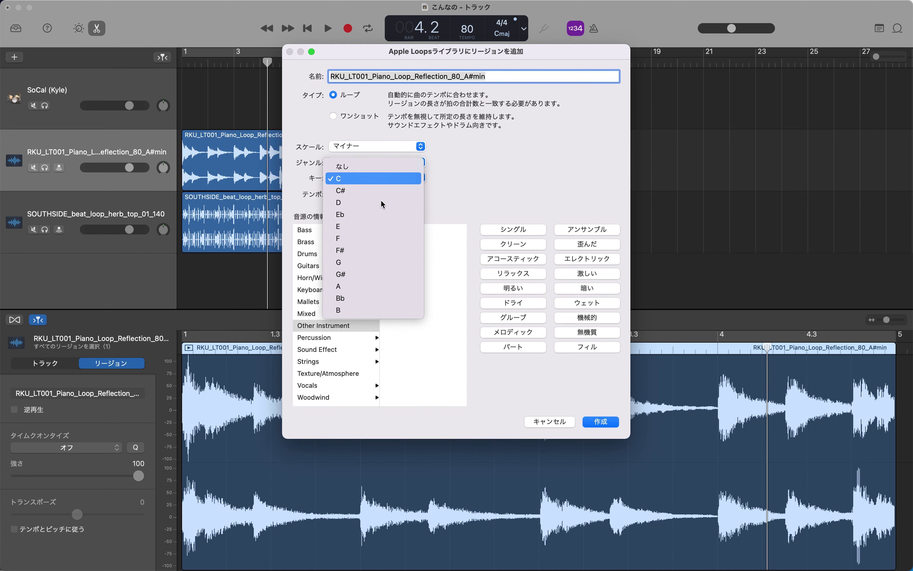
left_click(462, 121)
left_click(397, 147)
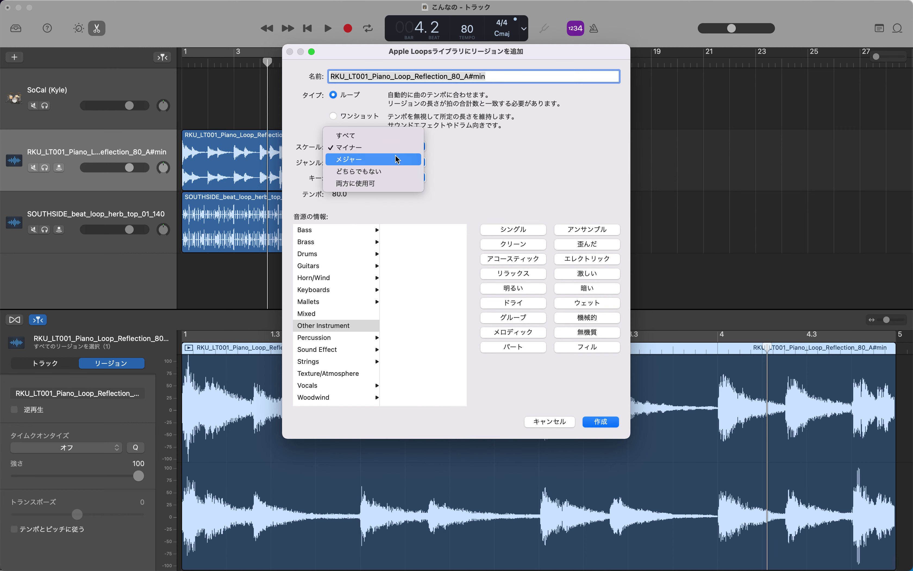
left_click(395, 158)
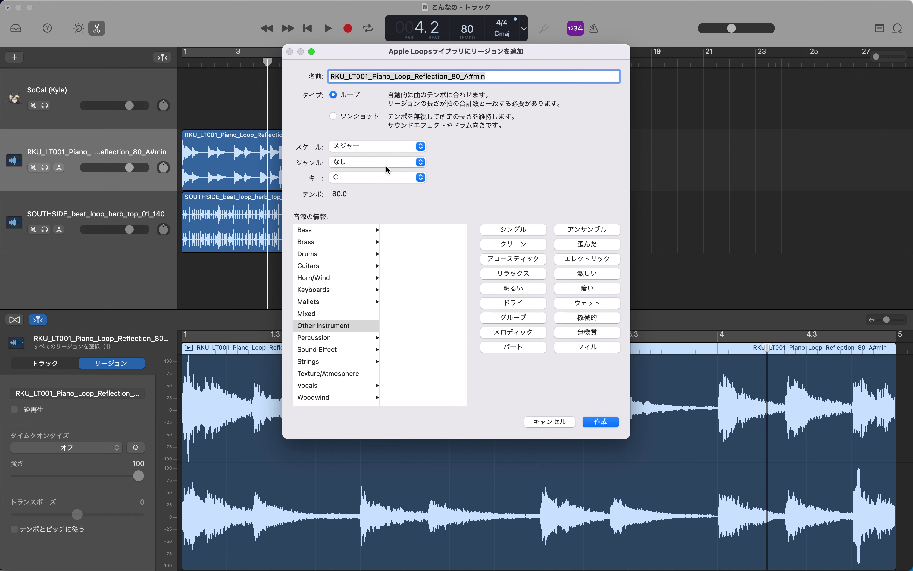
left_click(381, 177)
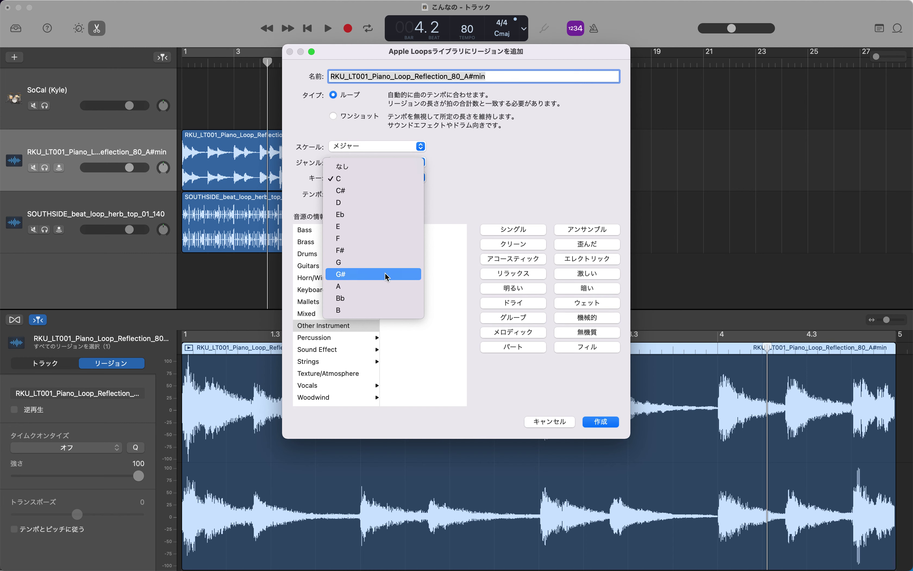
left_click(384, 299)
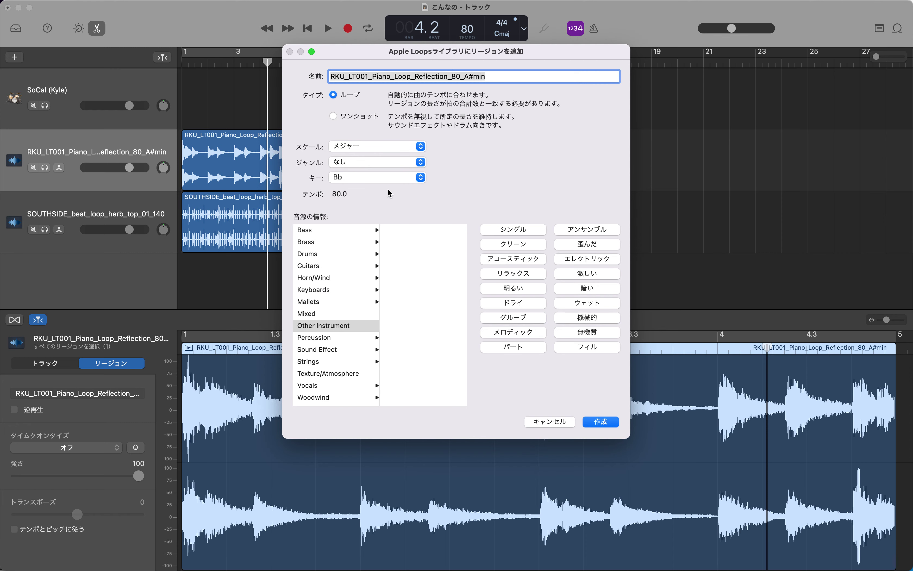
Classify the loop as Keyboards > Piano with the descriptors 歪んだ, 暗い and ウェット, and create it
scroll(330, 327, "up", 2)
left_click(320, 290)
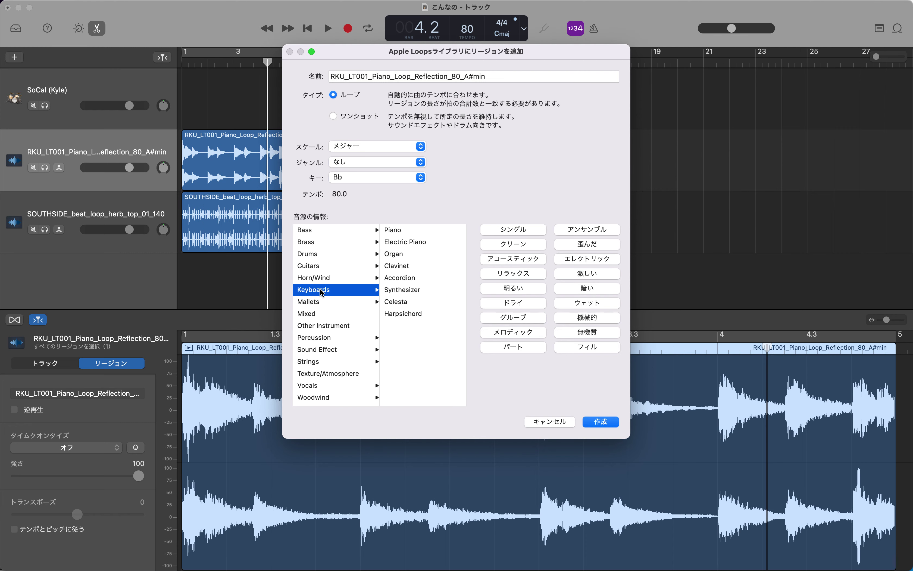
left_click(399, 231)
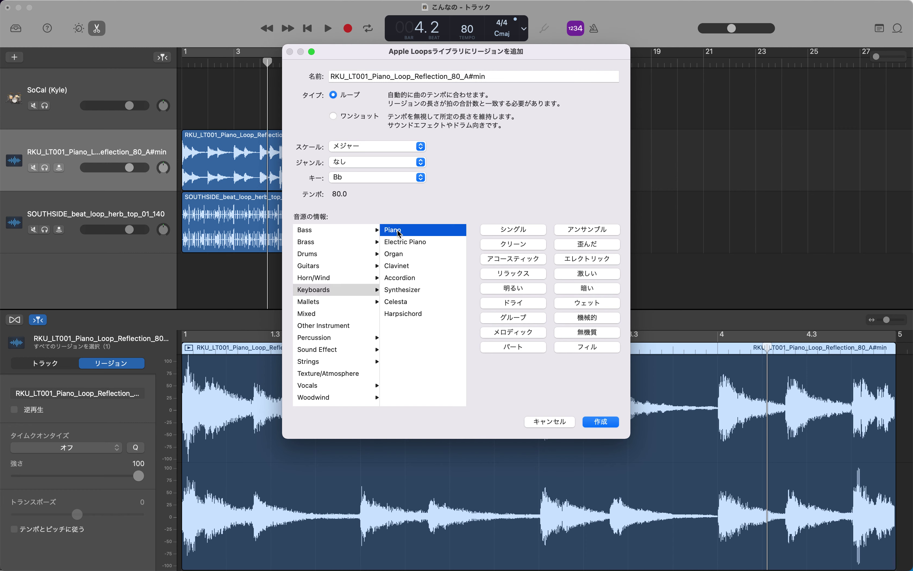
left_click(584, 245)
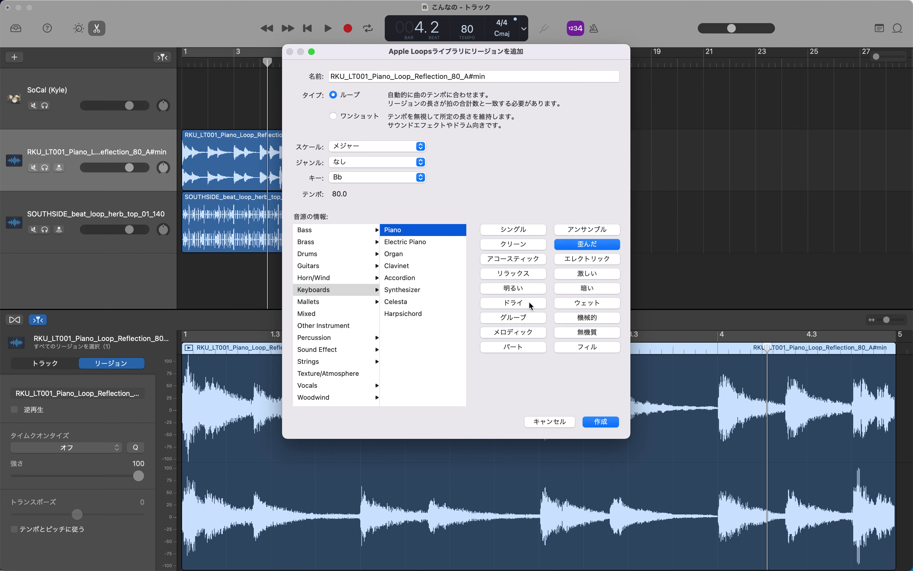
left_click(595, 291)
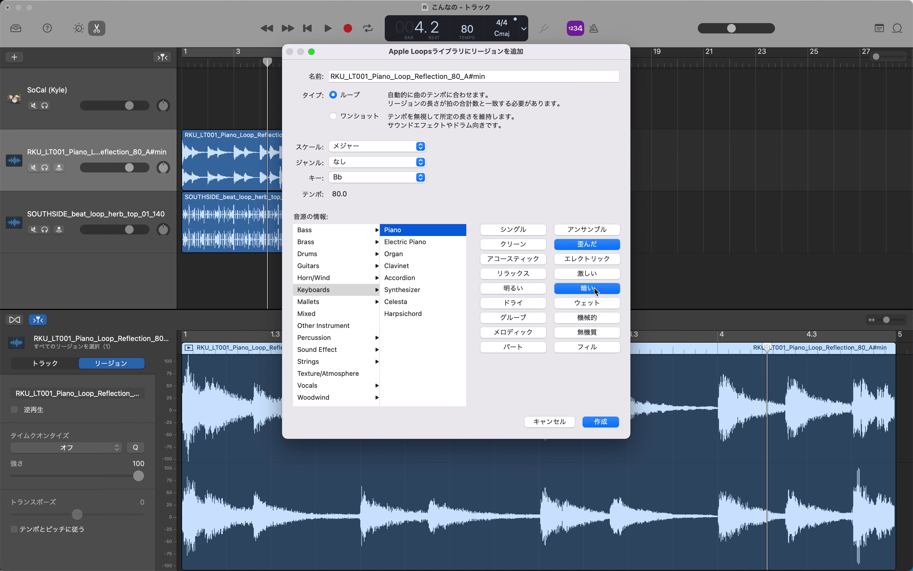
left_click(591, 304)
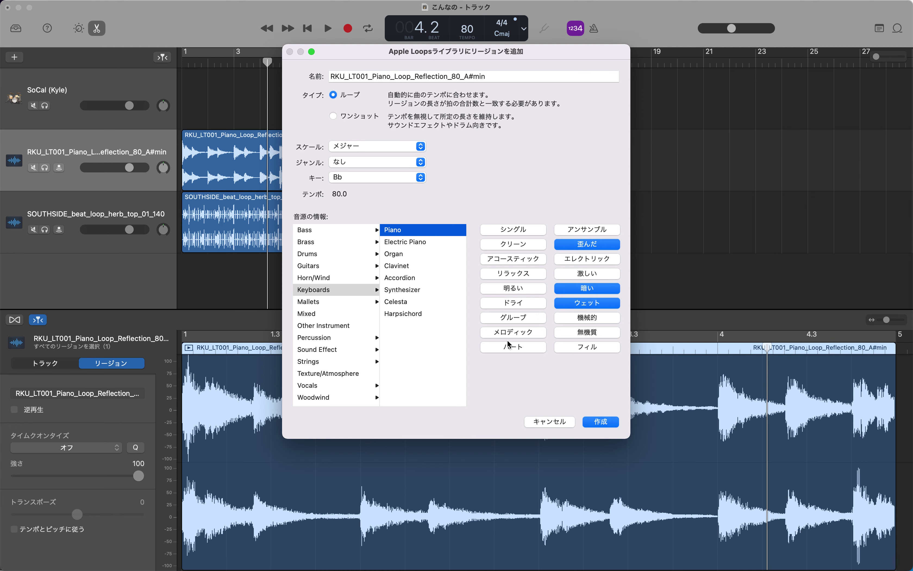
left_click(600, 421)
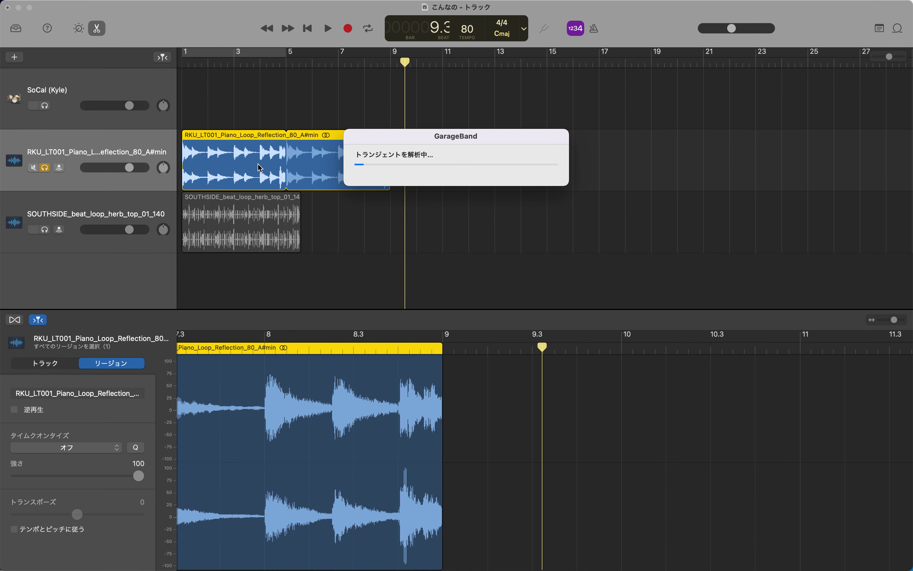
Mute the piano track, play the SOUTHSIDE beat loop briefly from the project start, and stop playback
key("Return")
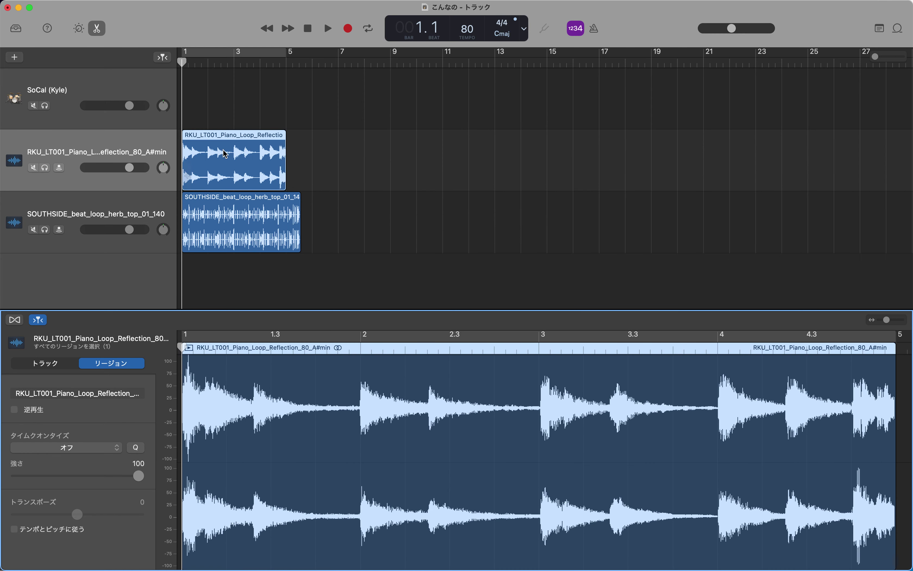
left_click(210, 203)
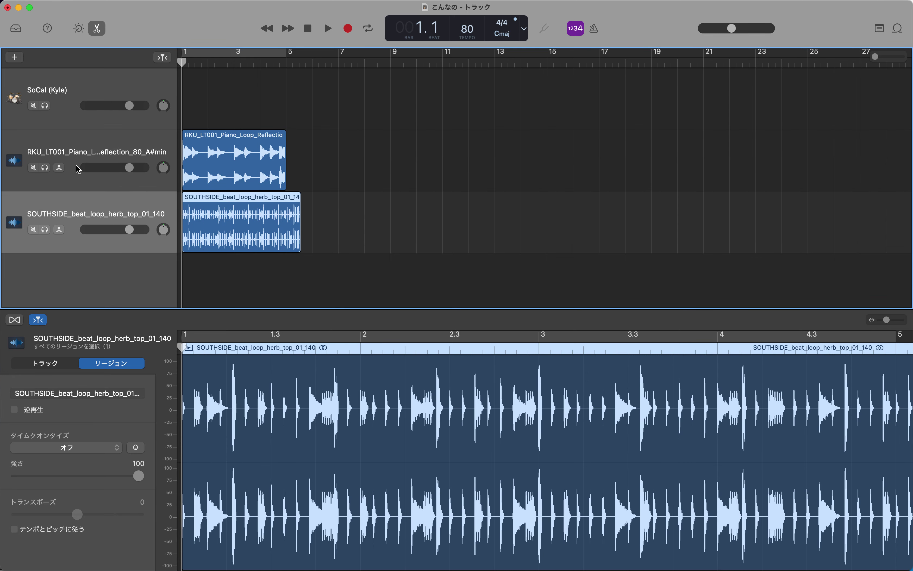
left_click(34, 168)
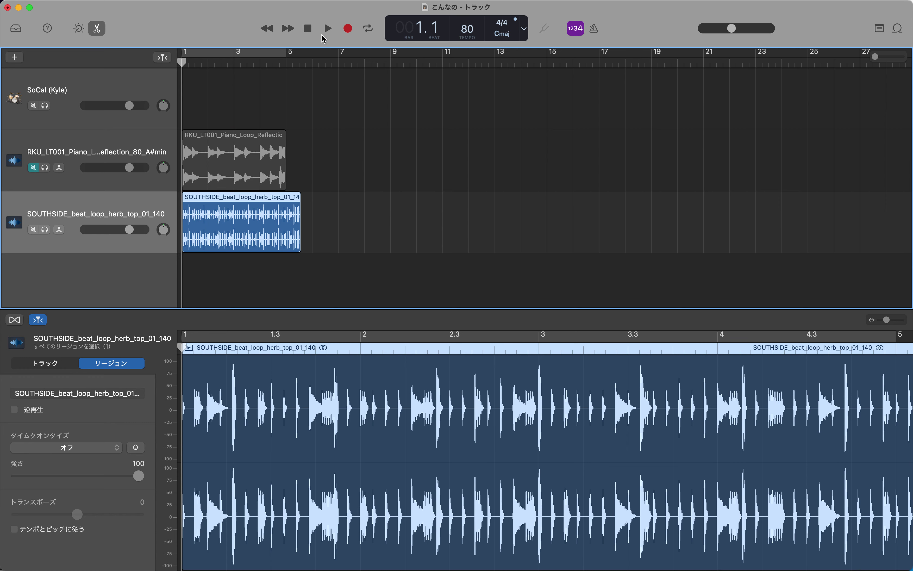
left_click(331, 27)
left_click(307, 28)
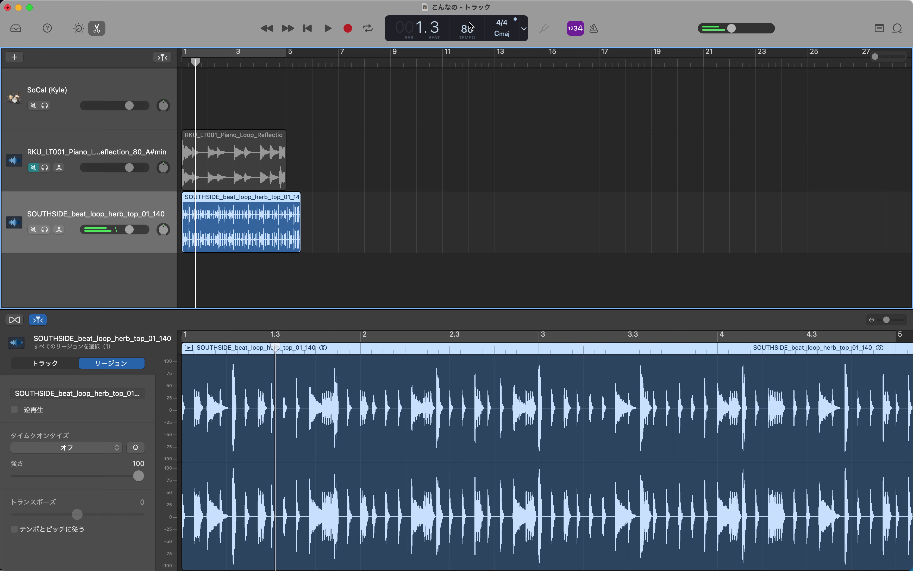
Set the project tempo to 140 and open the Apple Loops library registration for the SOUTHSIDE beat loop region
left_click_drag(469, 28, 469, 1)
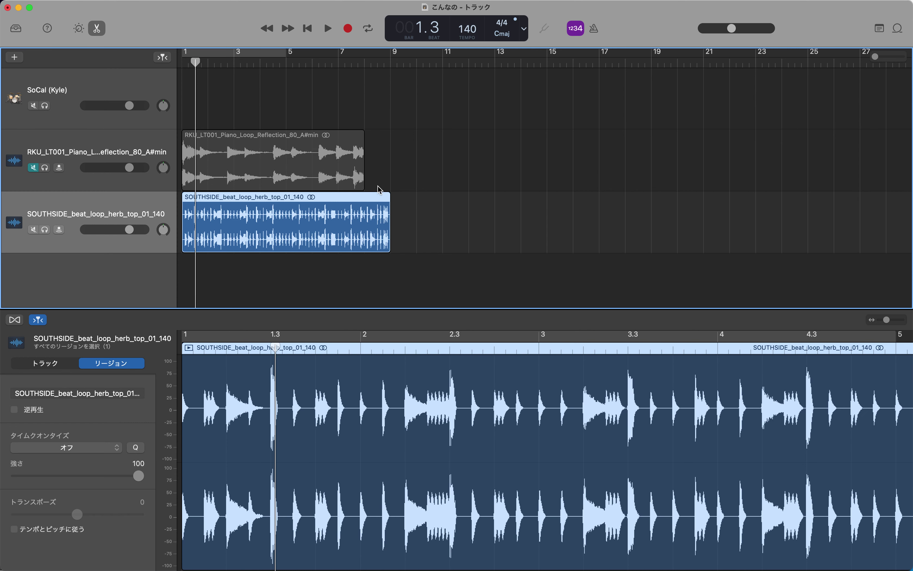
left_click(429, 230)
left_click(334, 206)
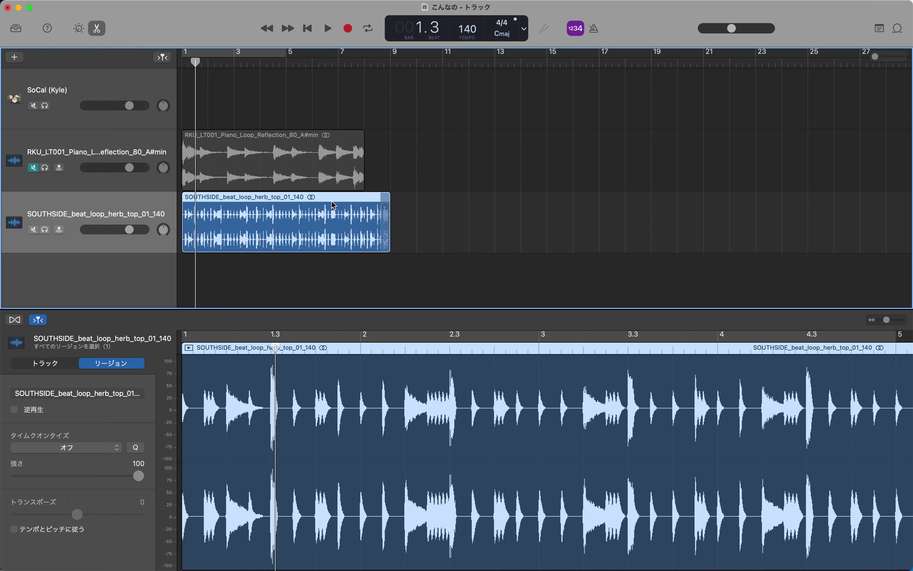
mouse_move(123, 1)
left_click(94, 6)
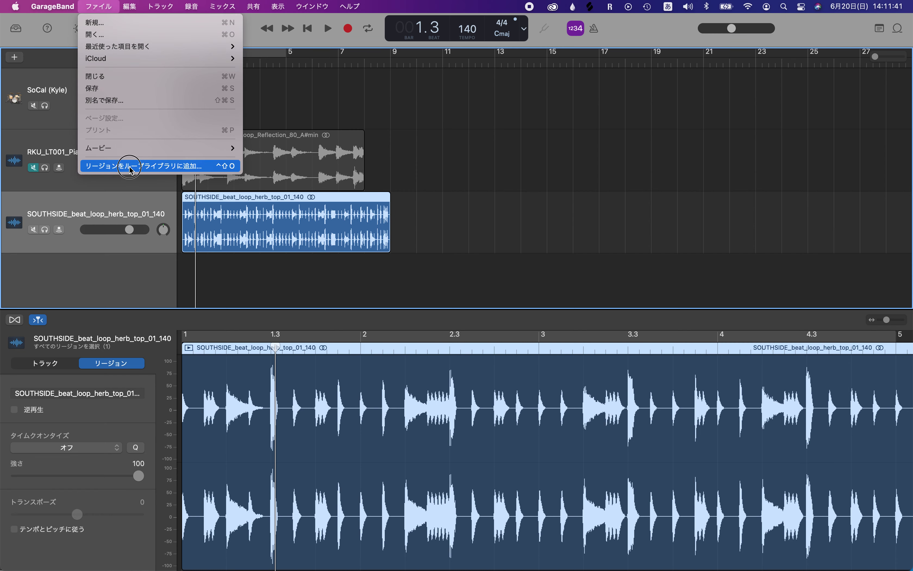
left_click(129, 170)
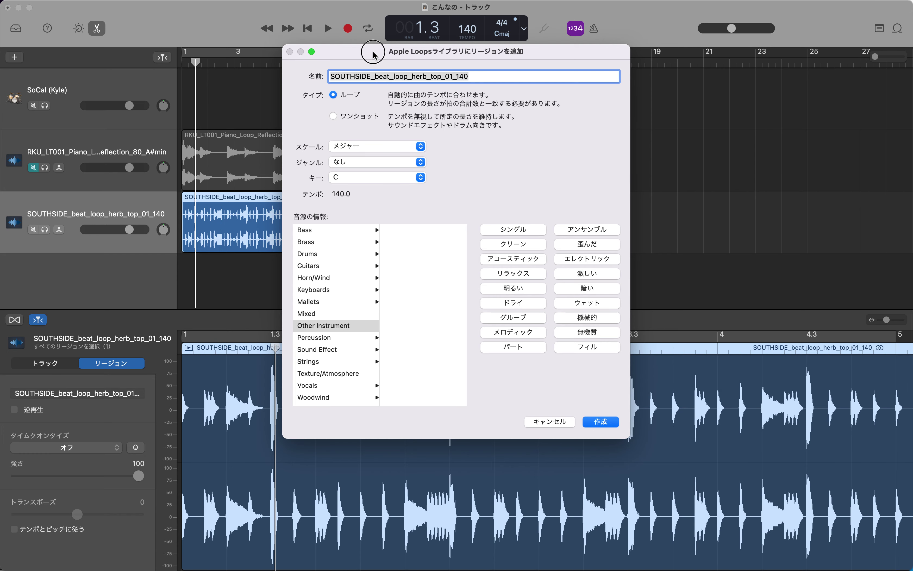
Set the new loop's scale to どちらでもない, its key to なし and its genre to ヒップホップ
left_click_drag(374, 52, 527, 60)
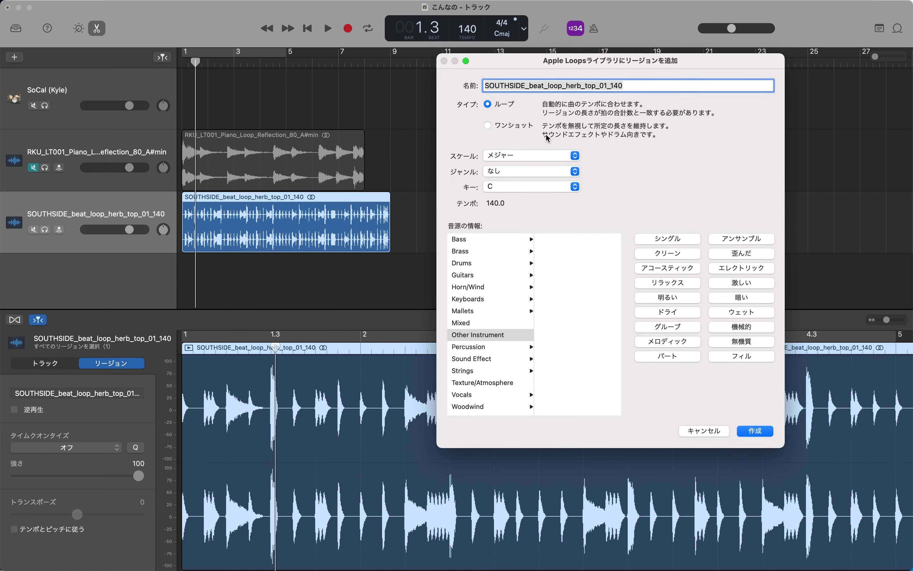
left_click(544, 155)
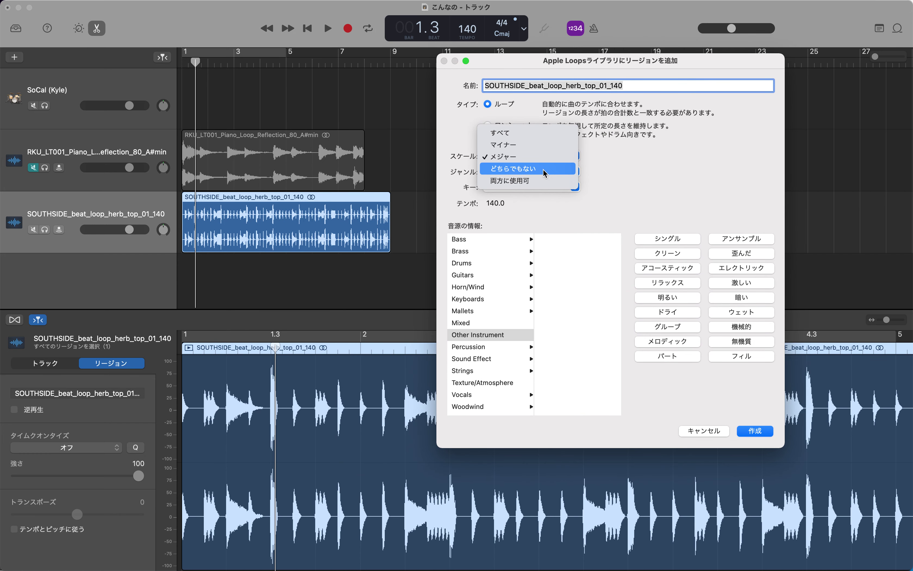
left_click(543, 171)
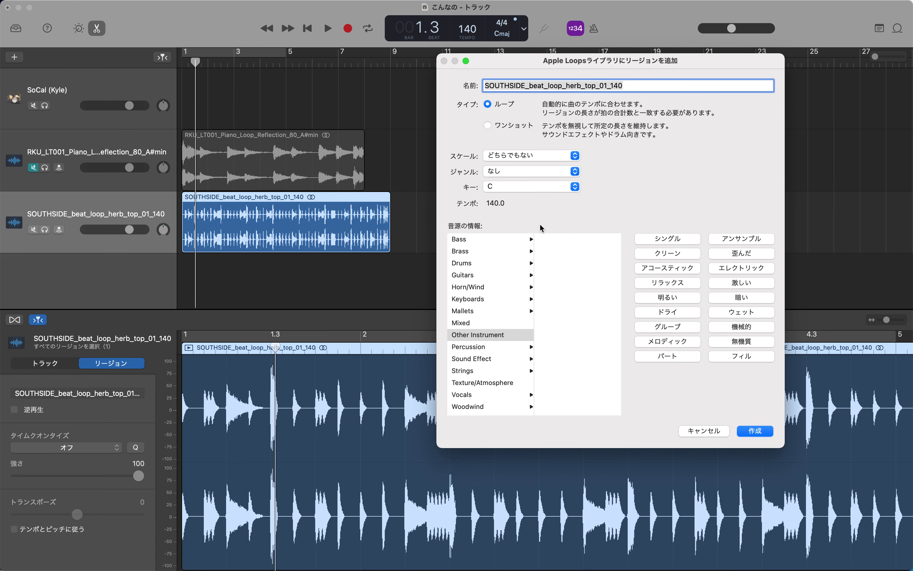
left_click(524, 190)
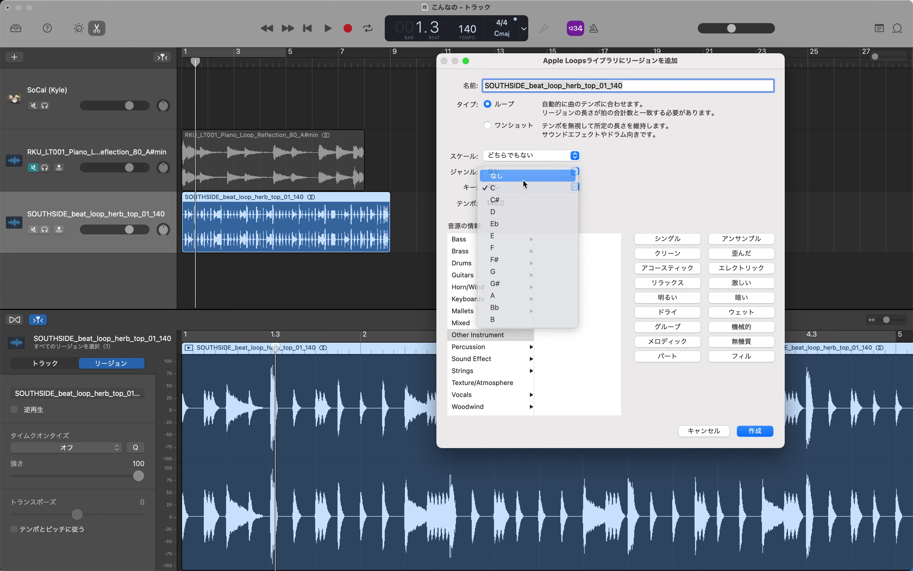
left_click(522, 179)
left_click(525, 169)
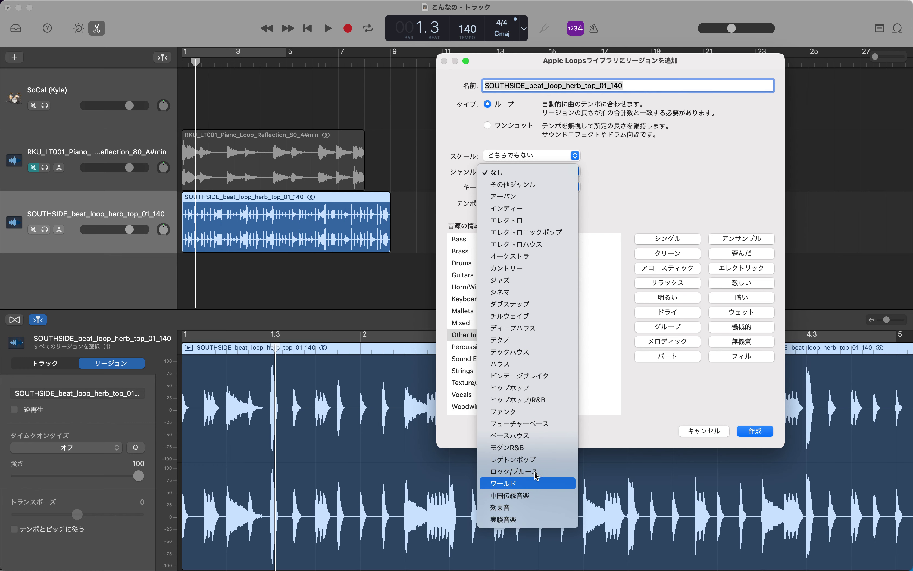
left_click(540, 390)
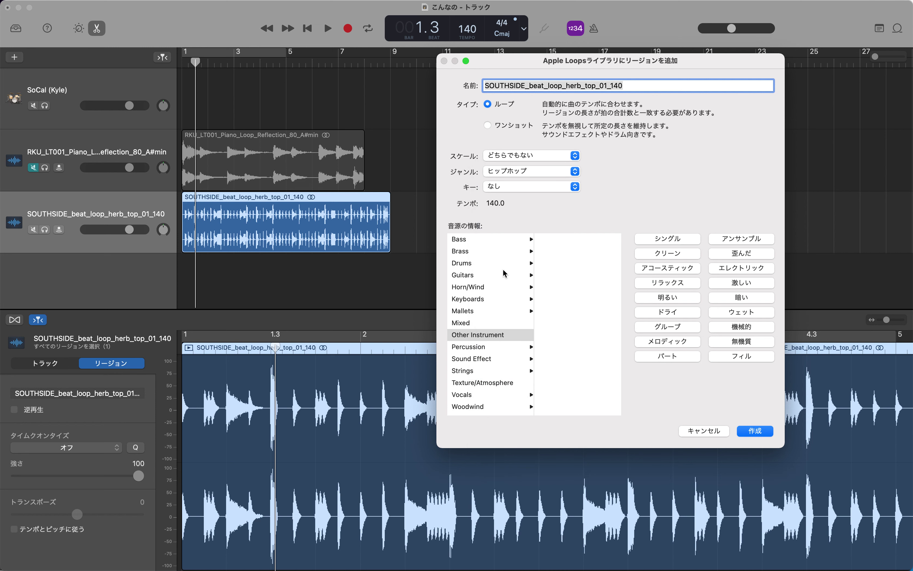
Classify the loop as Drums > Electronic Beats with the descriptors 機械的 and 無機質, and create it
left_click(480, 265)
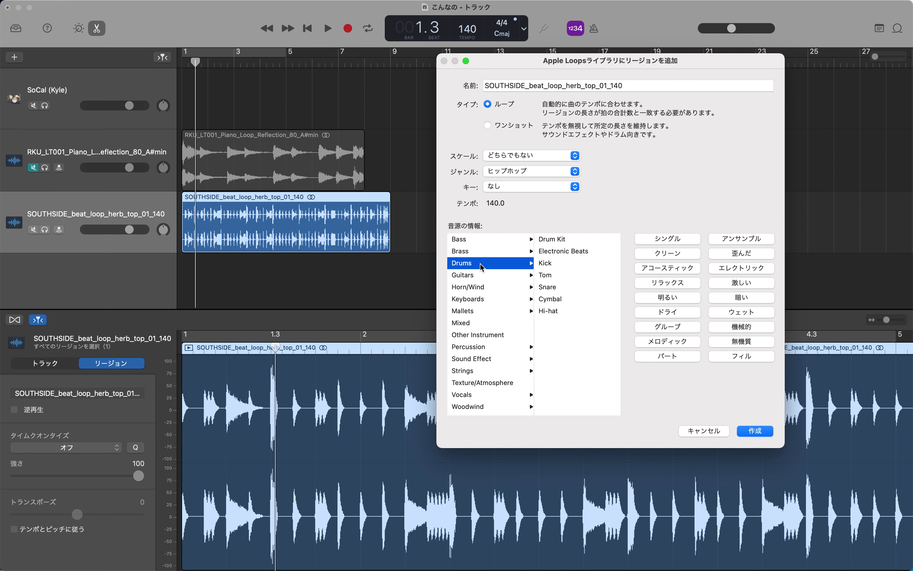
left_click(567, 253)
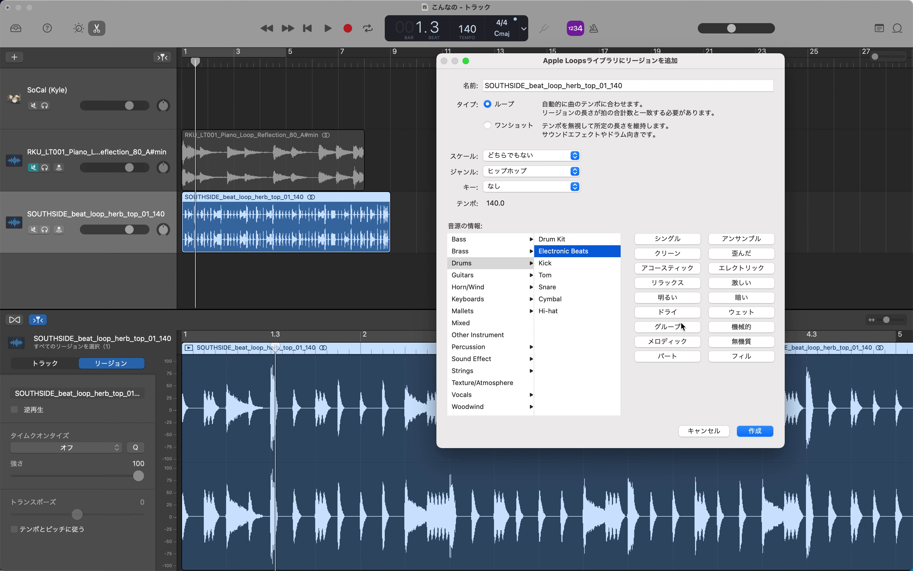
left_click(741, 342)
left_click(751, 328)
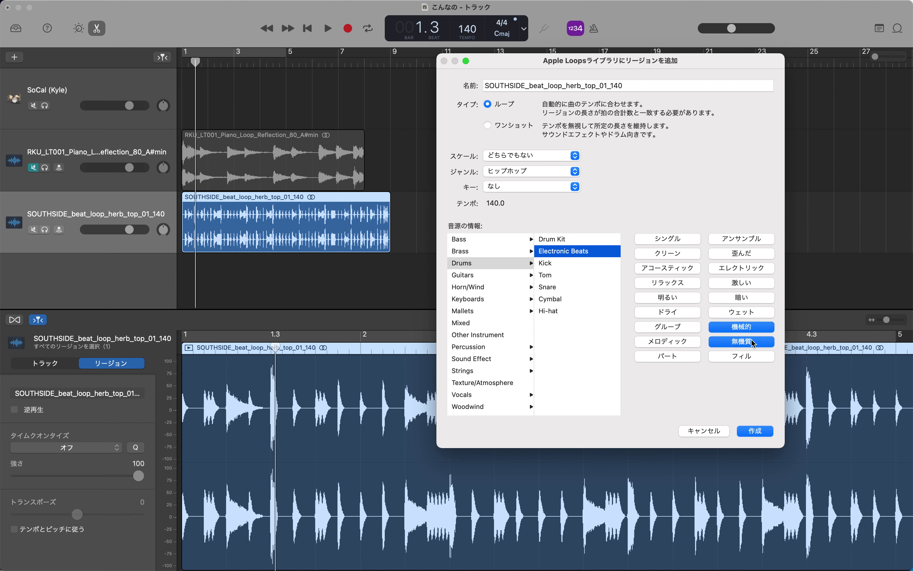
left_click(757, 432)
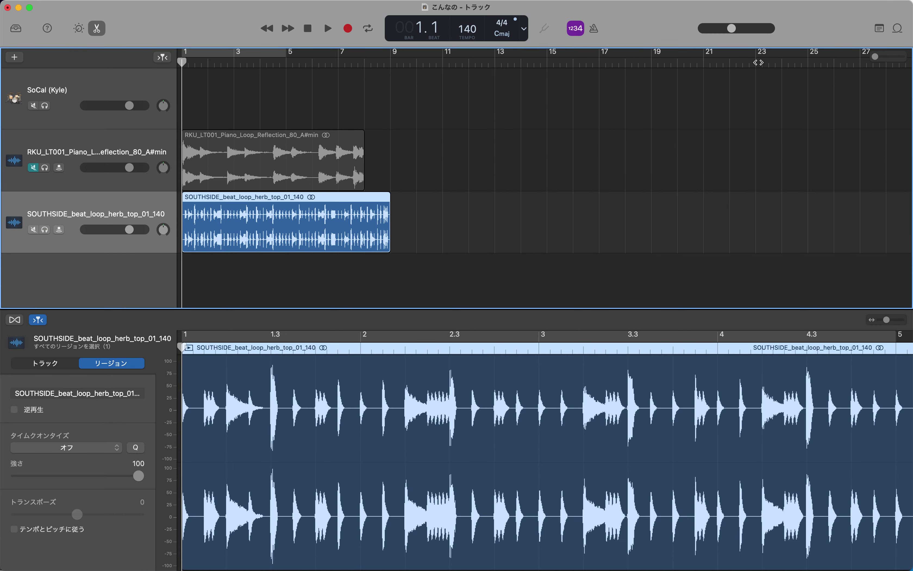
Show the loop browser and limit its loop pack to 自分のループ
left_click(898, 30)
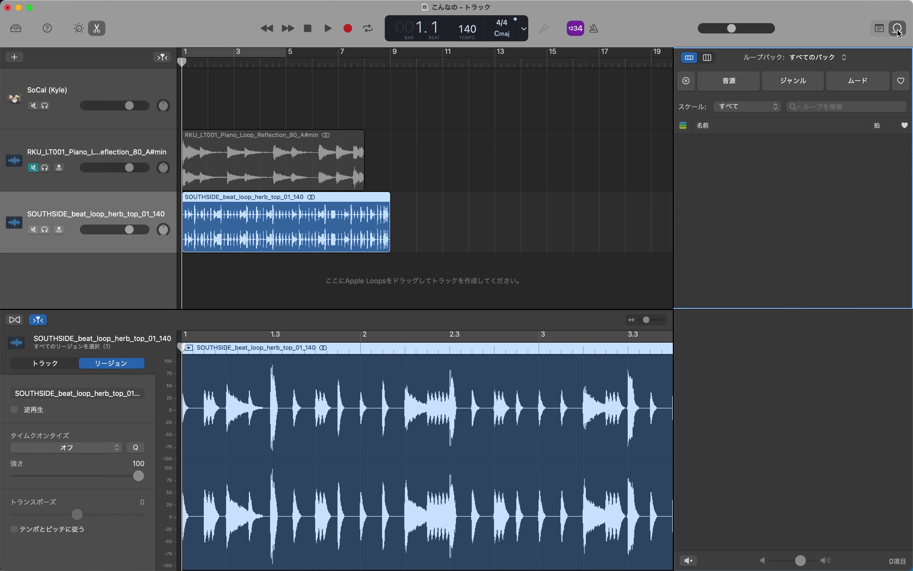
left_click(815, 57)
left_click(817, 76)
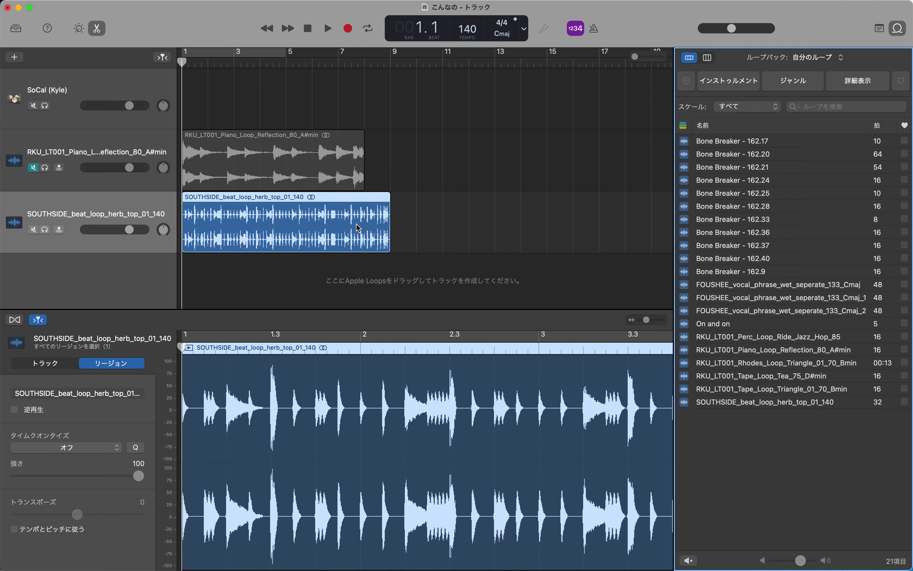
Delete the SOUTHSIDE beat and piano loop regions along with their two audio tracks
left_click(318, 200)
key("Delete")
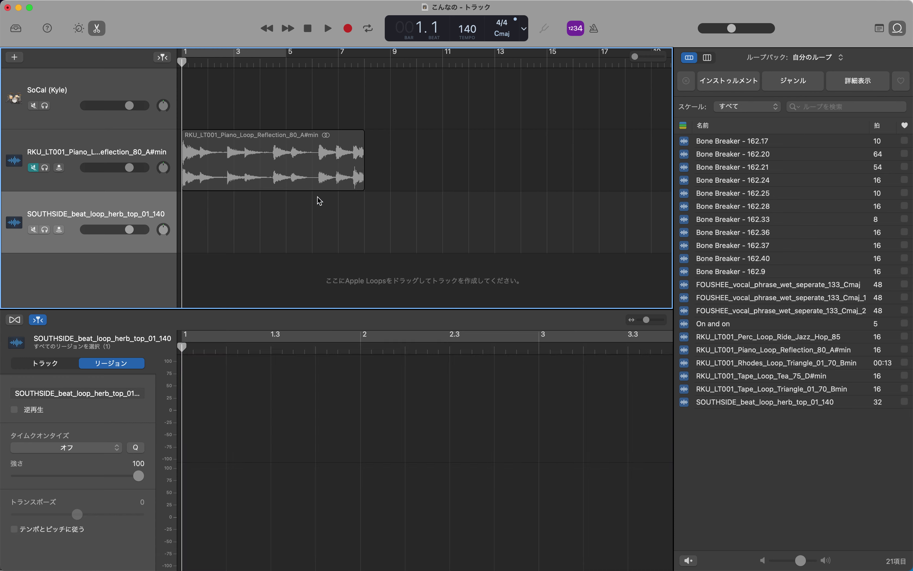
left_click(285, 170)
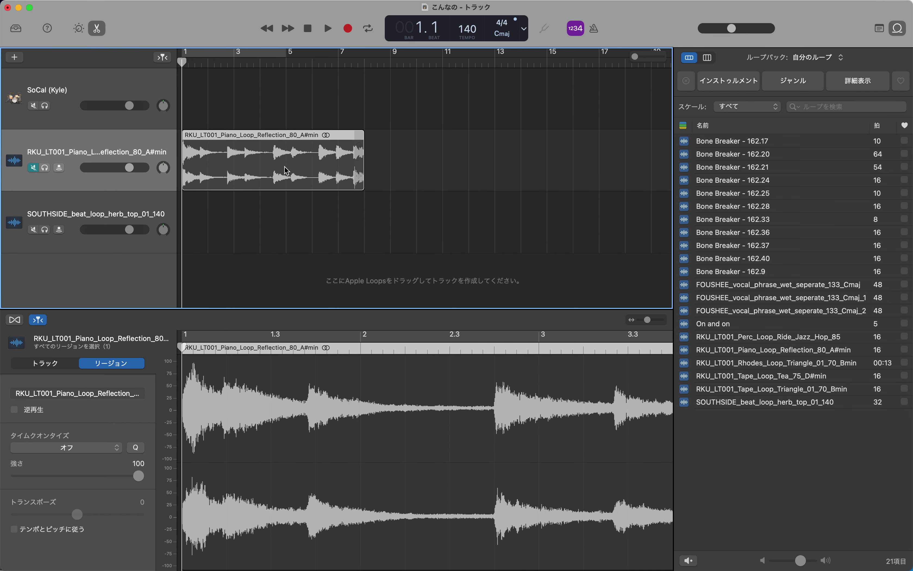
key("Delete")
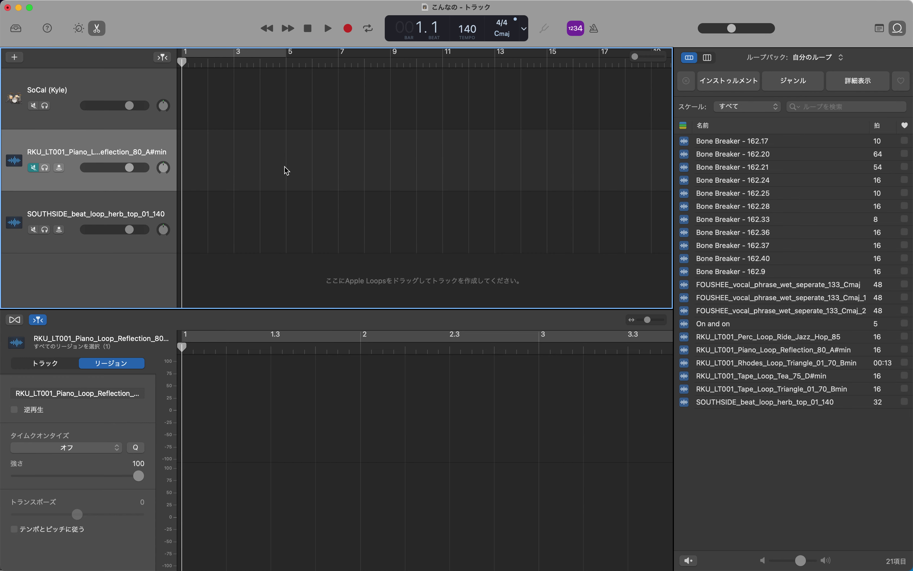
left_click(74, 208)
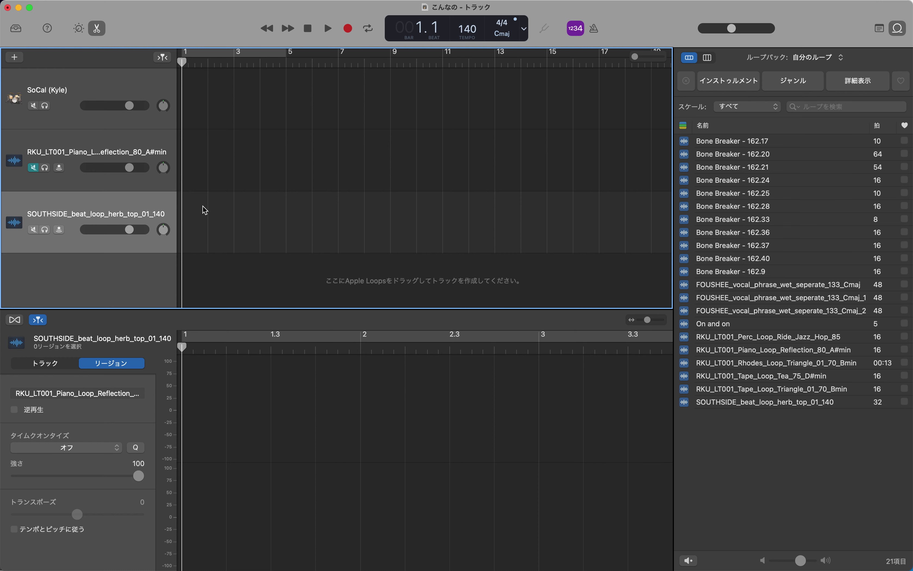
key("super+BackSpace")
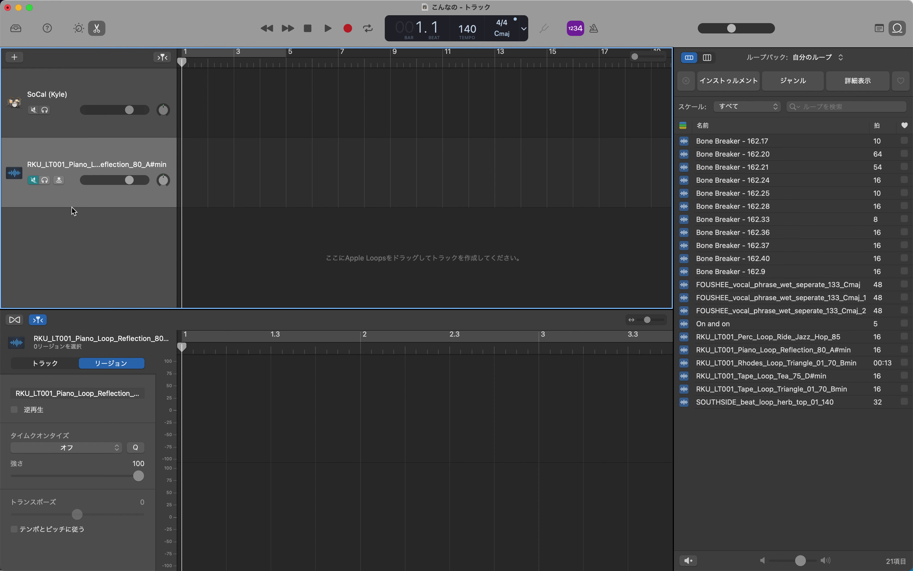
key("super+BackSpace")
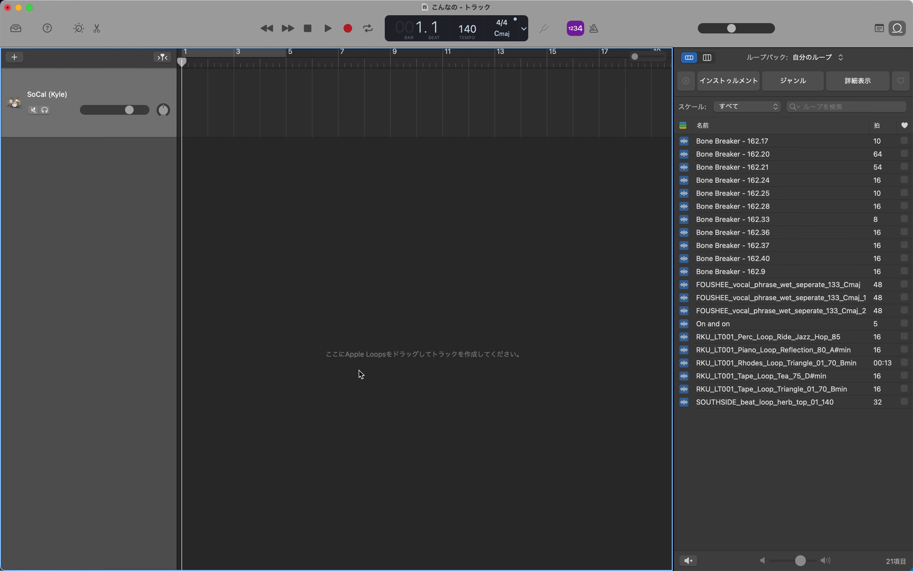
Preview the SOUTHSIDE_beat_loop_herb_top_01_140 and RKU_LT001_Tape_Loop_Tea_75_D#min loops in the loop browser
left_click(769, 391)
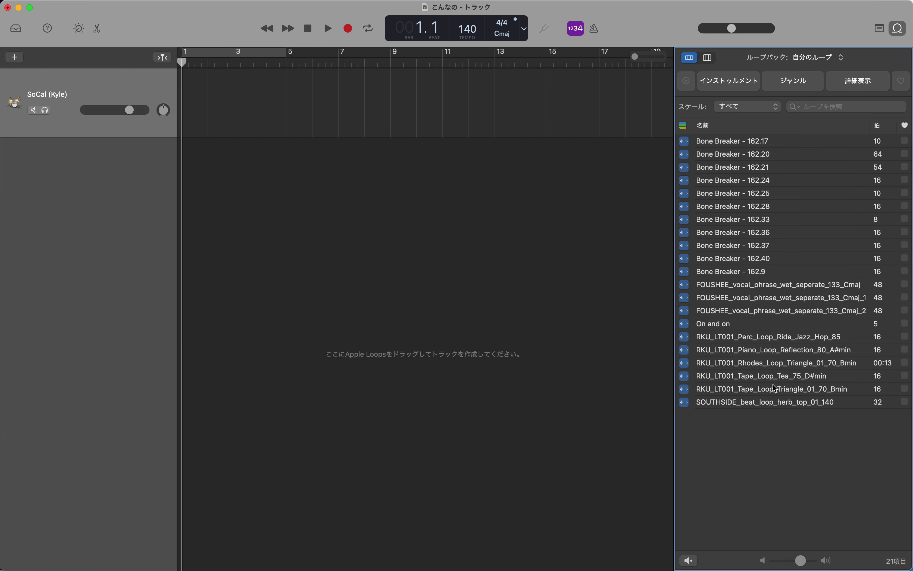
left_click(767, 403)
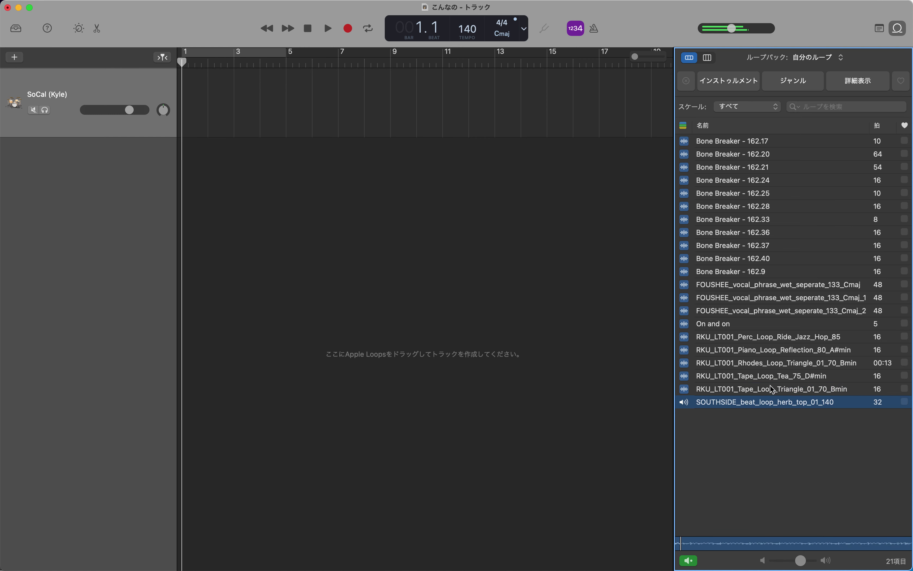
left_click(772, 373)
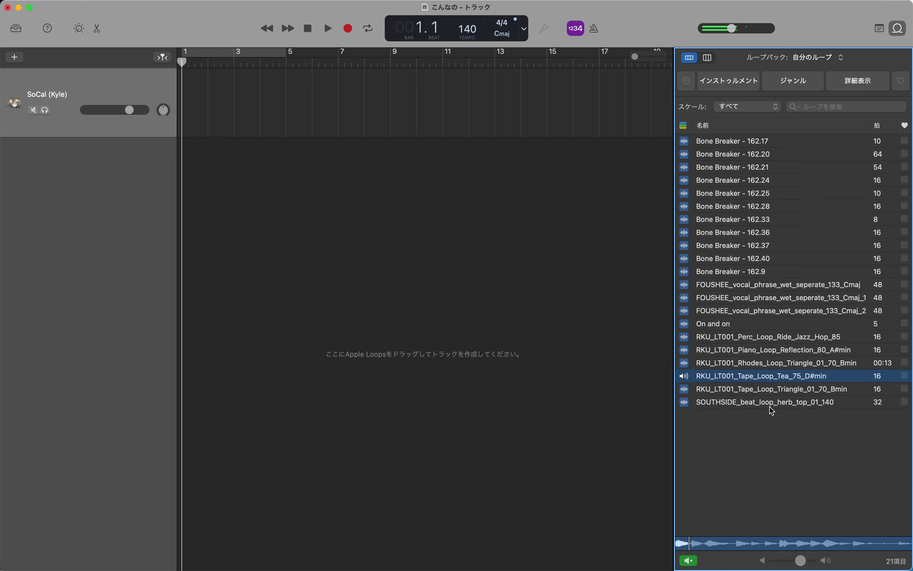
Add SOUTHSIDE_beat_loop_herb_top_01_140 from the loop browser on a new track at bar 1, play it and stop playback
left_click(770, 405)
left_click_drag(804, 409, 185, 226)
left_click(308, 33)
key("super+f")
left_click(333, 30)
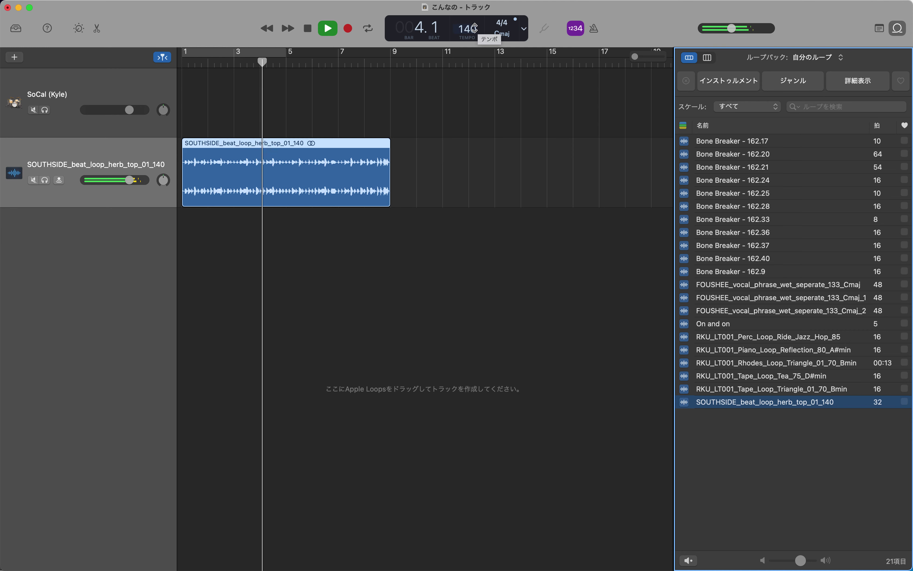
left_click(306, 30)
Set the project tempo to 128, play the SOUTHSIDE beat loop from the project start, and stop playback
mouse_move(467, 34)
left_mouse_down()
mouse_move(466, 51)
mouse_move(475, 25)
left_mouse_up()
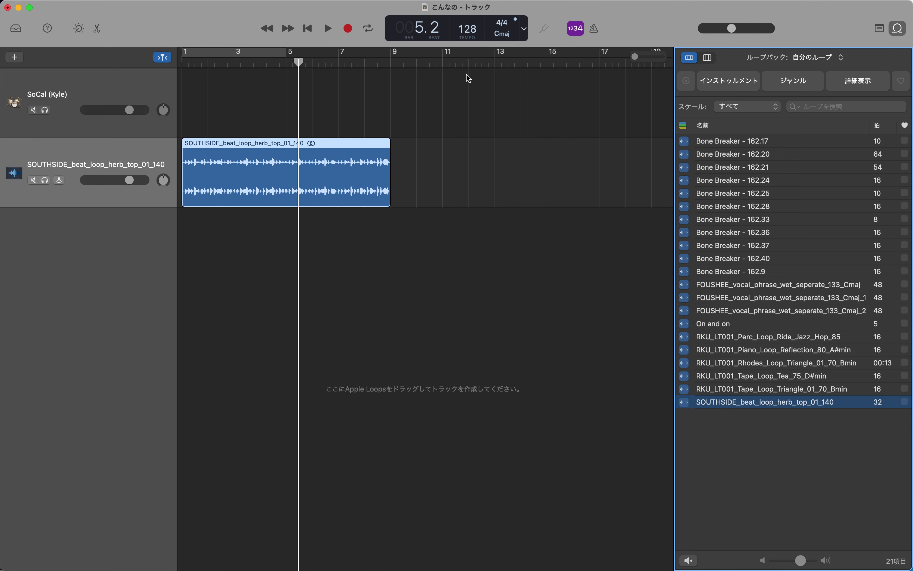
left_click(311, 30)
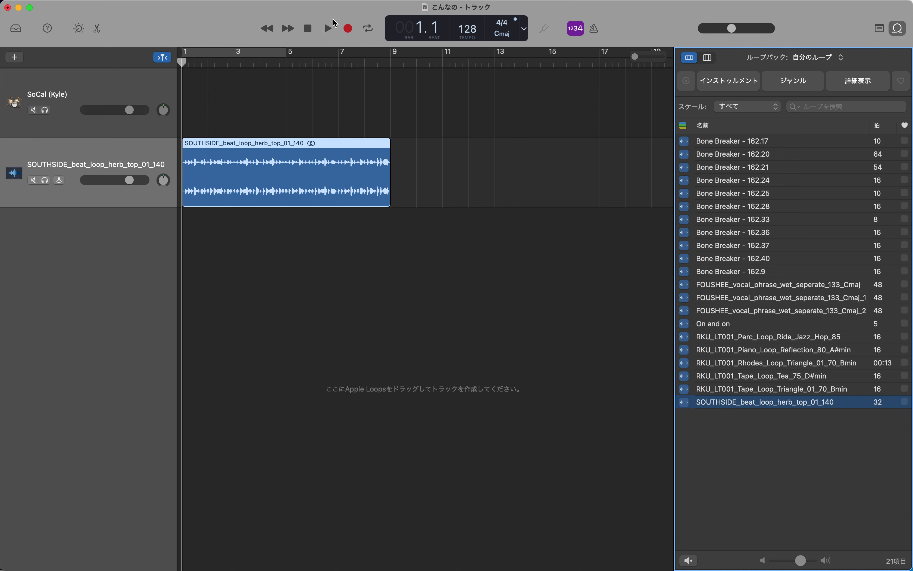
left_click(327, 29)
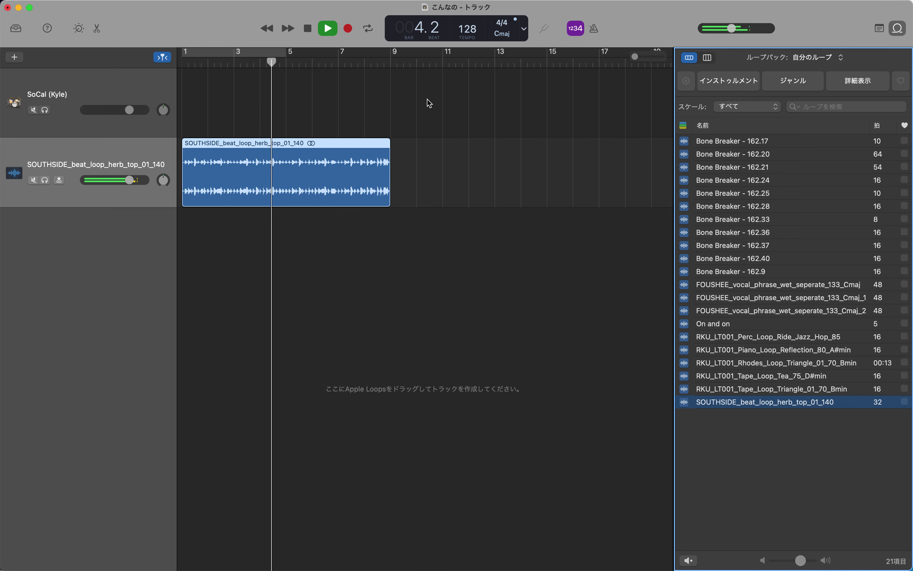
left_click(308, 36)
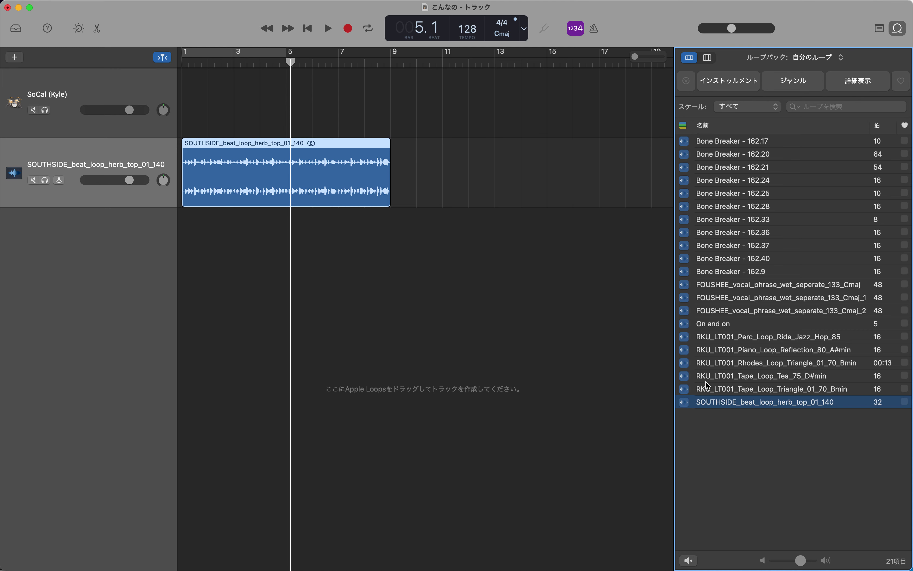
Add RKU_LT001_Tape_Loop_Triangle_01_70_Bmin on a new track at bar 1, play both loops from the start, and select the new region
left_click(752, 388)
left_click_drag(779, 391, 184, 302)
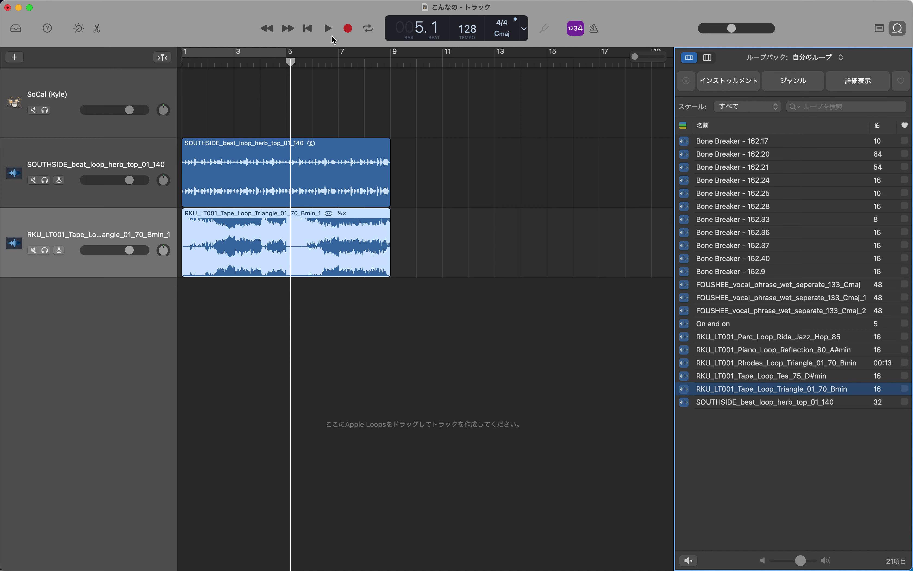
left_click(306, 30)
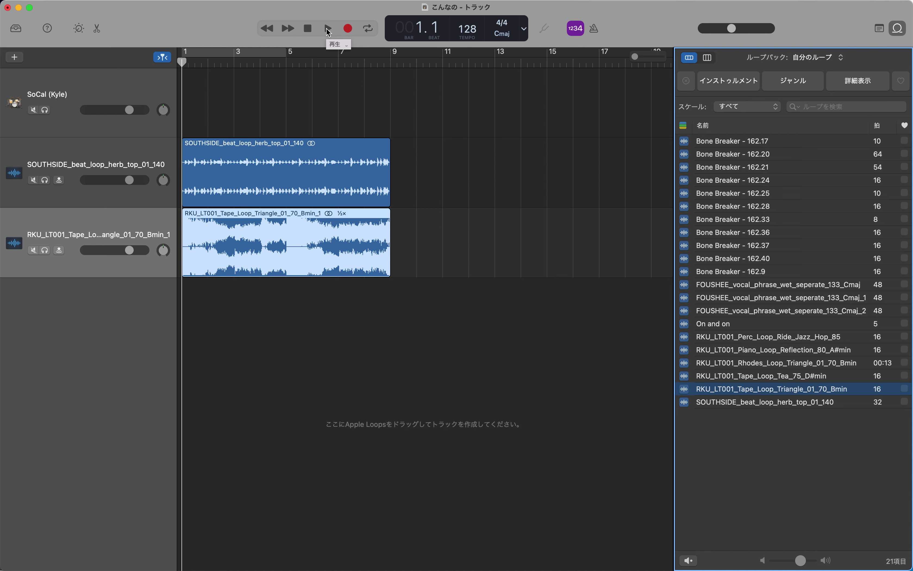
left_click(327, 29)
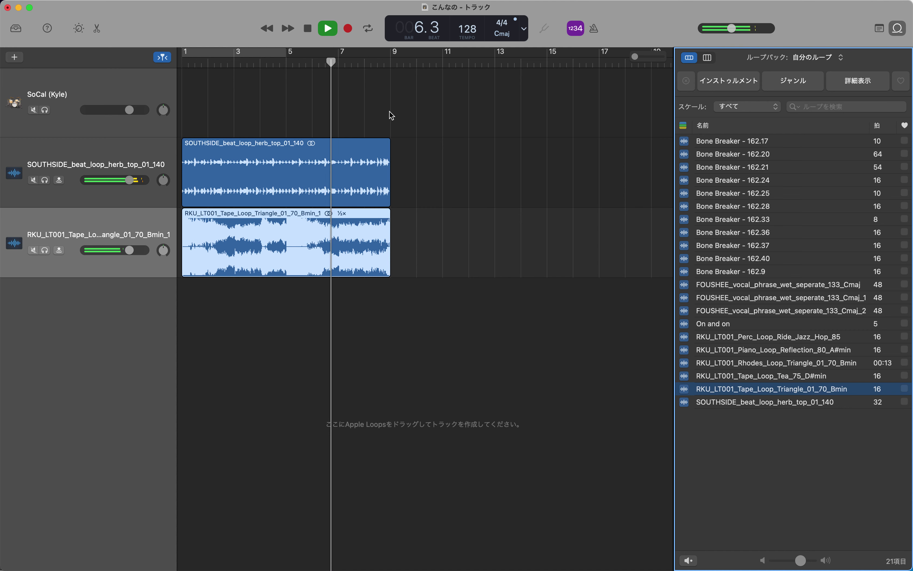
left_click(308, 29)
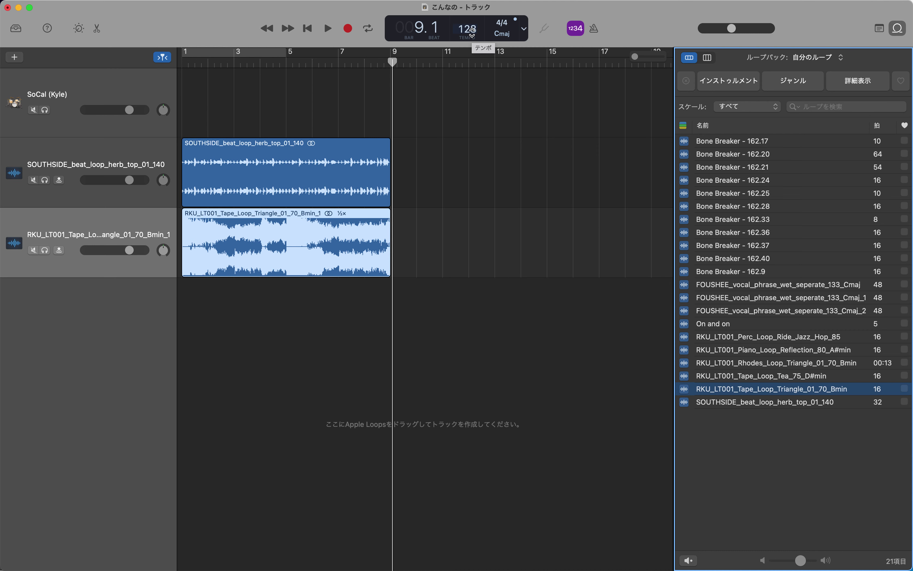
left_click(342, 219)
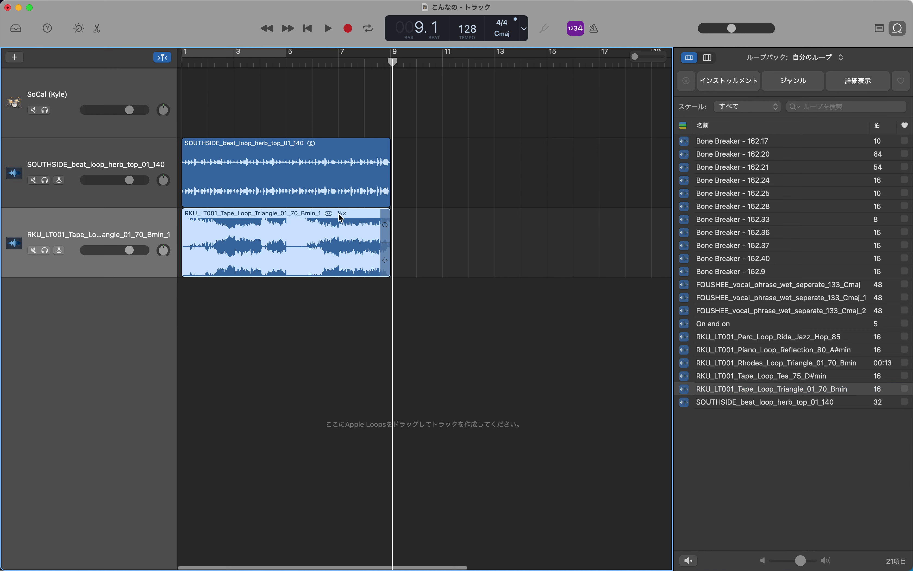
Open the RKU_LT001_Tape_Loop_Triangle region in the audio editor and show its track settings
double_click(342, 220)
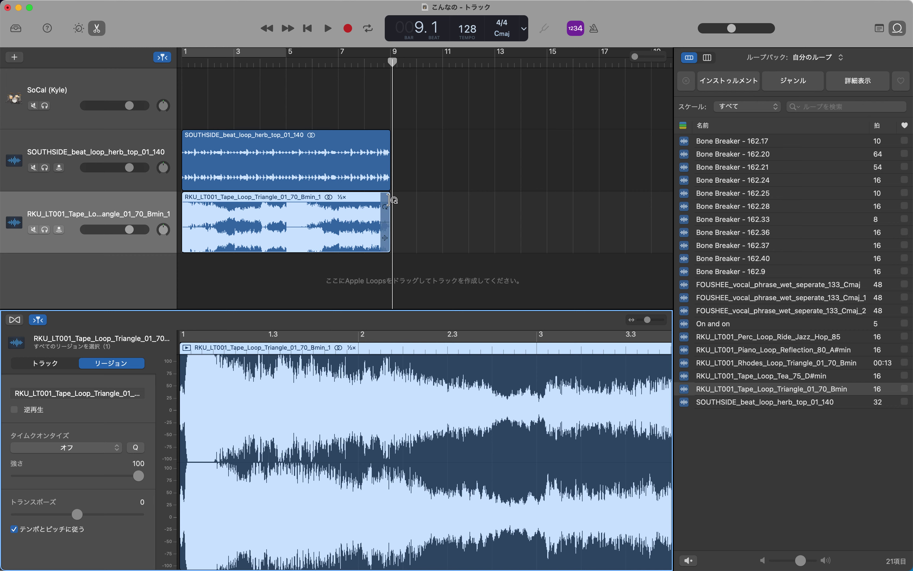
right_click(358, 203)
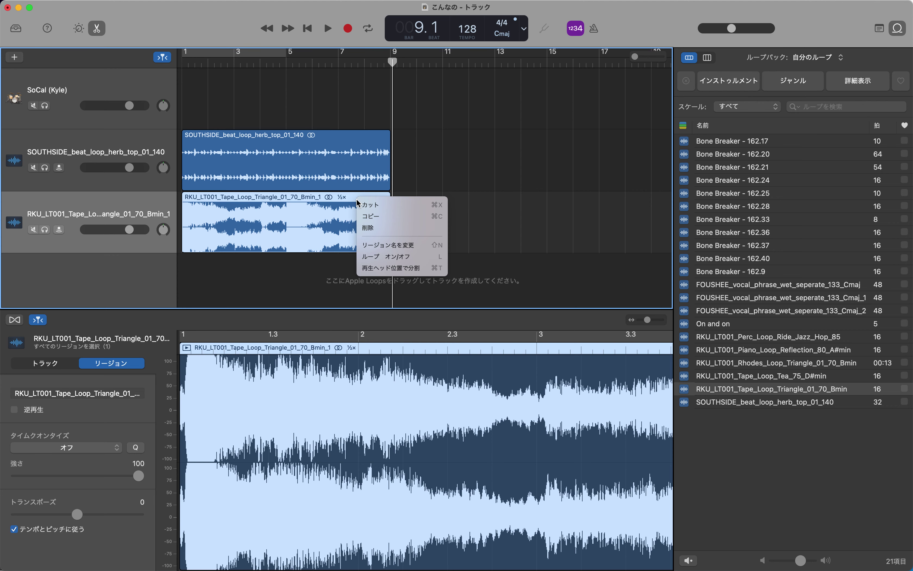
left_click(432, 189)
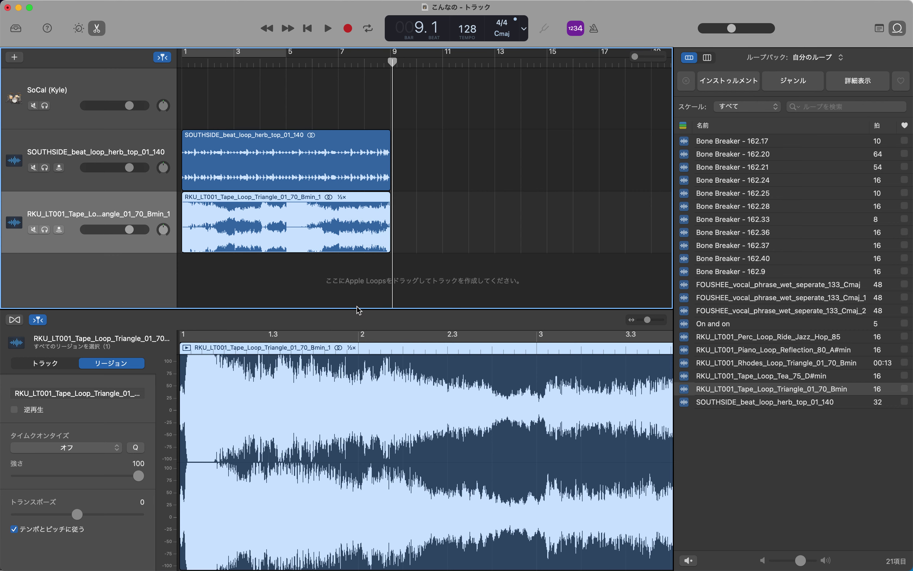
left_click(45, 364)
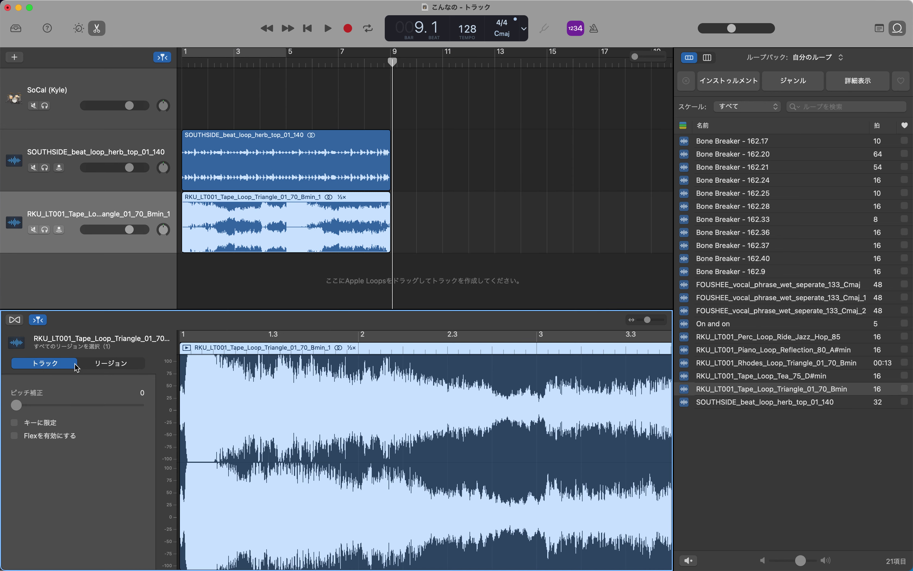
Enable Flex for the RKU tape loop's track and loop its region out to bar 9
left_click(16, 324)
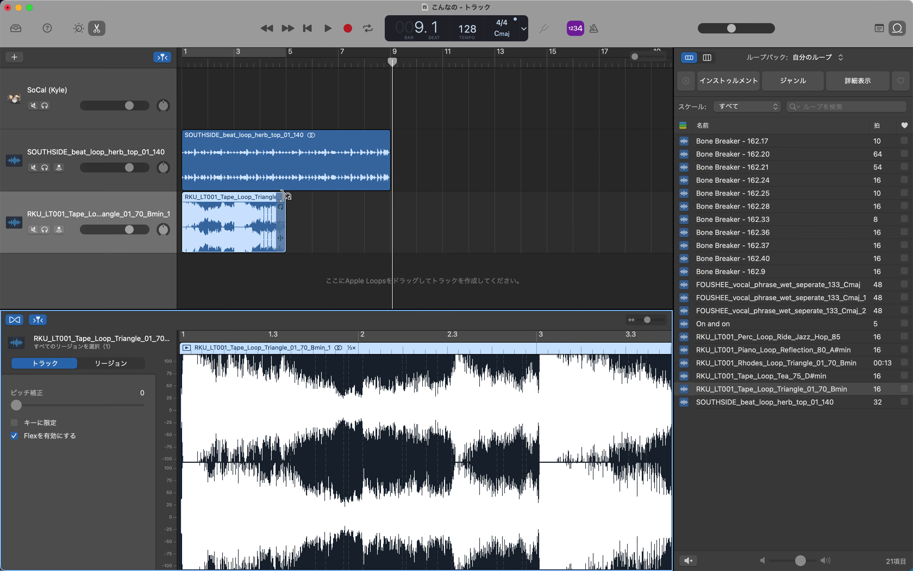
left_click(307, 28)
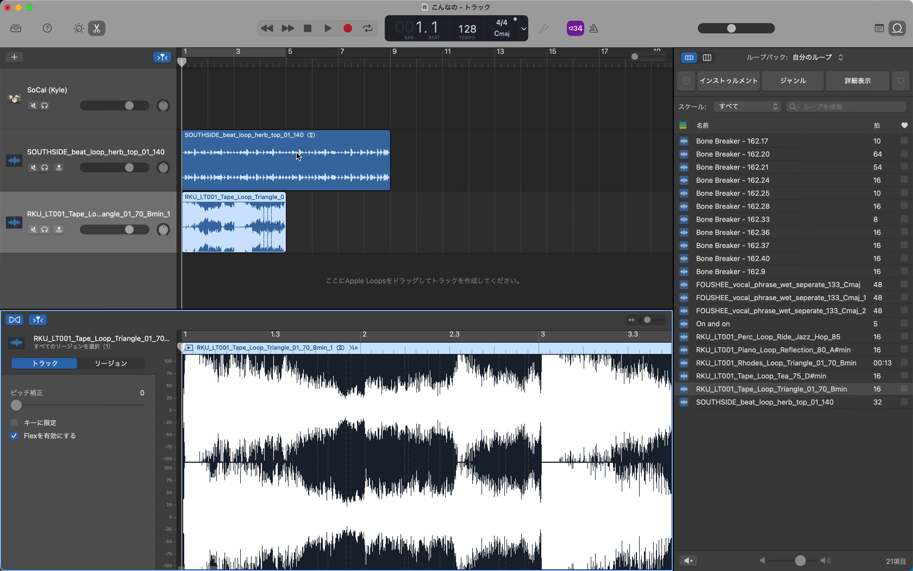
left_click_drag(286, 201, 390, 203)
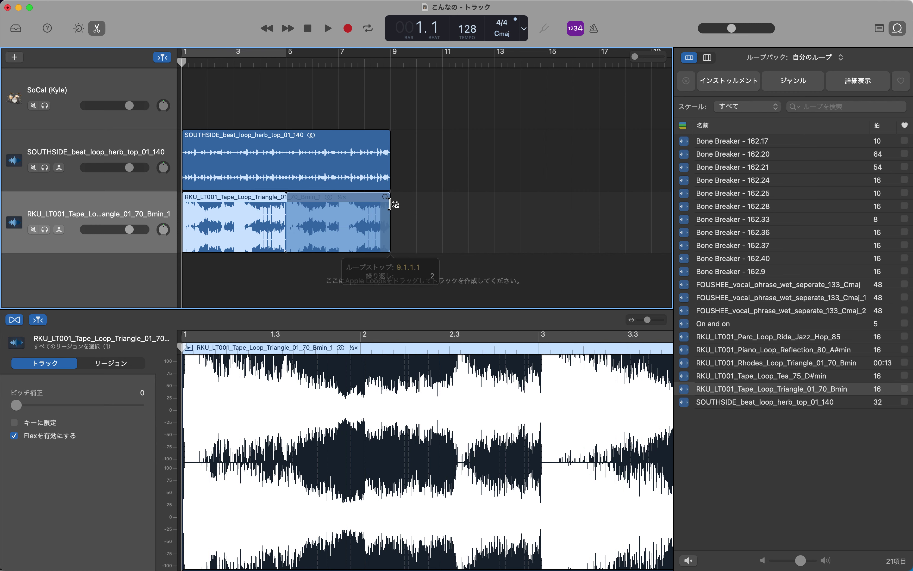
Play both loops from the project start, and turn Flex off for the RKU tape loop's track
left_click(309, 30)
left_click(328, 29)
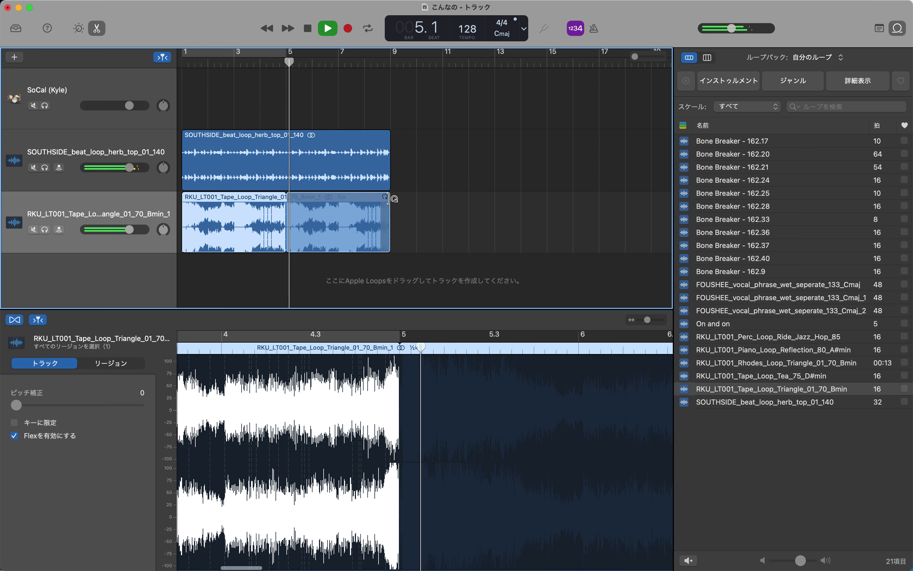
left_click(15, 436)
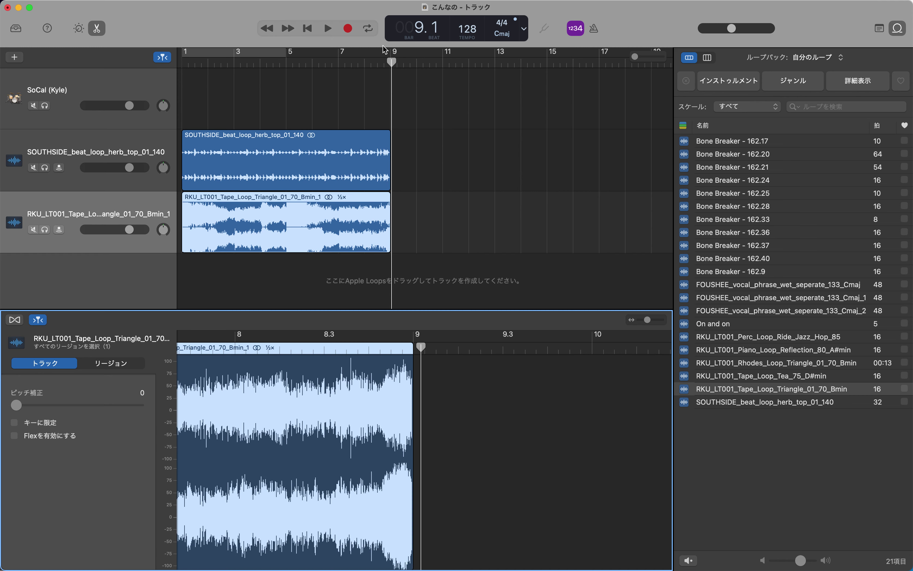
Turn on the cycle range and extend its end to bar 9
left_click(368, 28)
left_click_drag(287, 57, 391, 55)
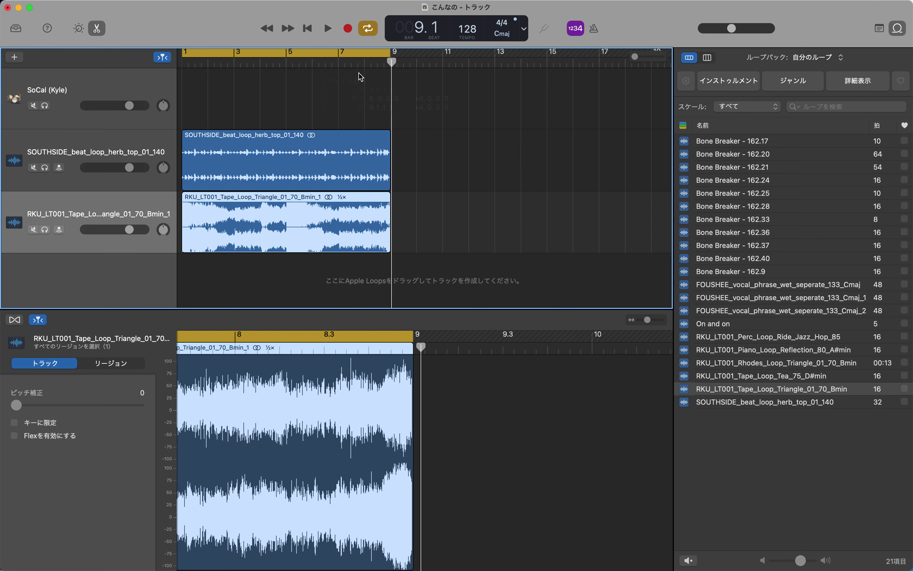
left_click(87, 144)
left_click(68, 199)
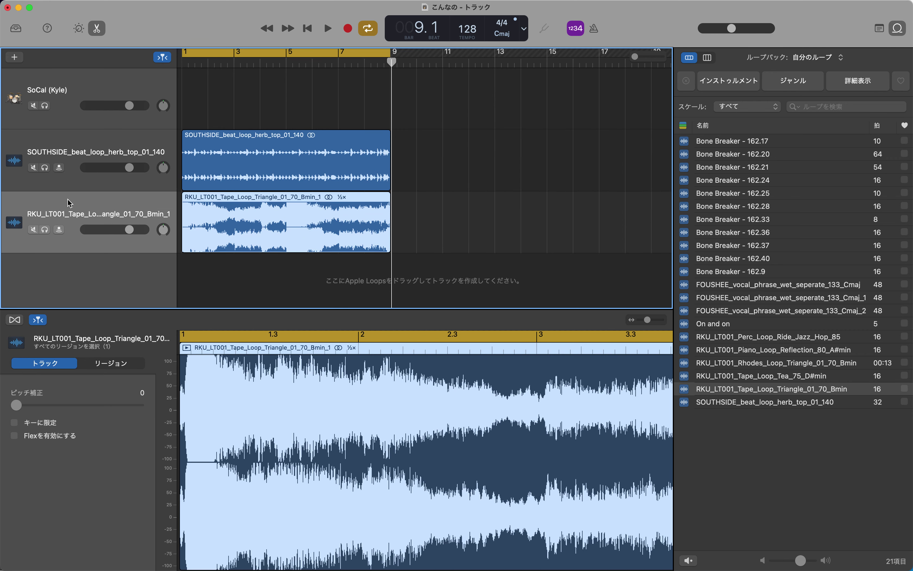
Delete the SoCal (Kyle) drummer track
left_click(68, 149)
left_click(74, 106)
key("cmd+Down")
key("super+BackSpace")
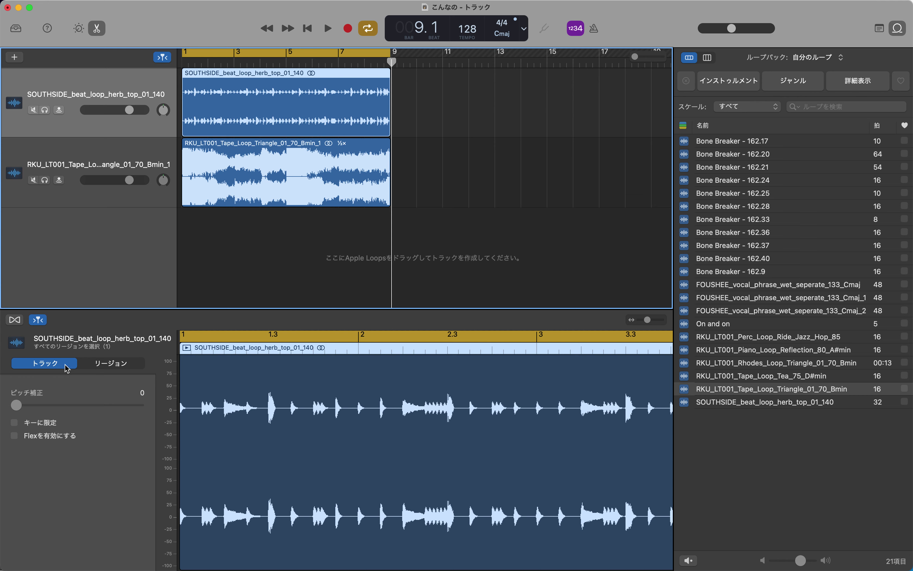
Compare the track and region settings of the SOUTHSIDE beat loop in the audio editor, and hide the loop browser
left_click(119, 364)
left_click(58, 363)
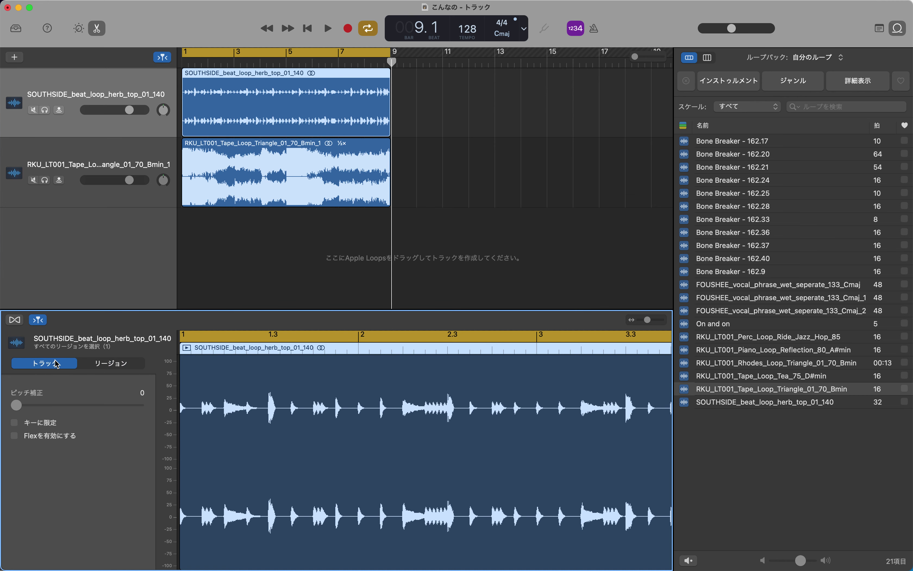
left_click(455, 110)
left_click(284, 113)
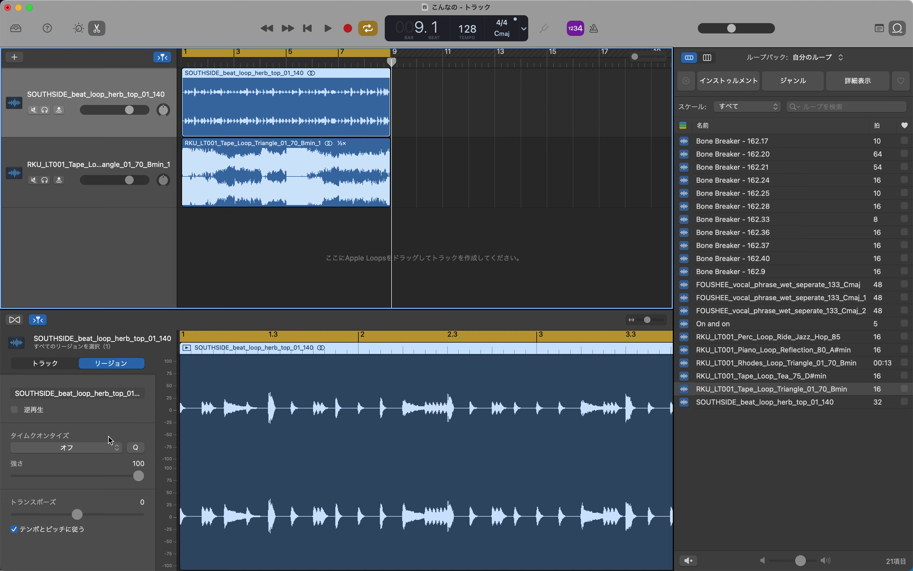
left_click(904, 28)
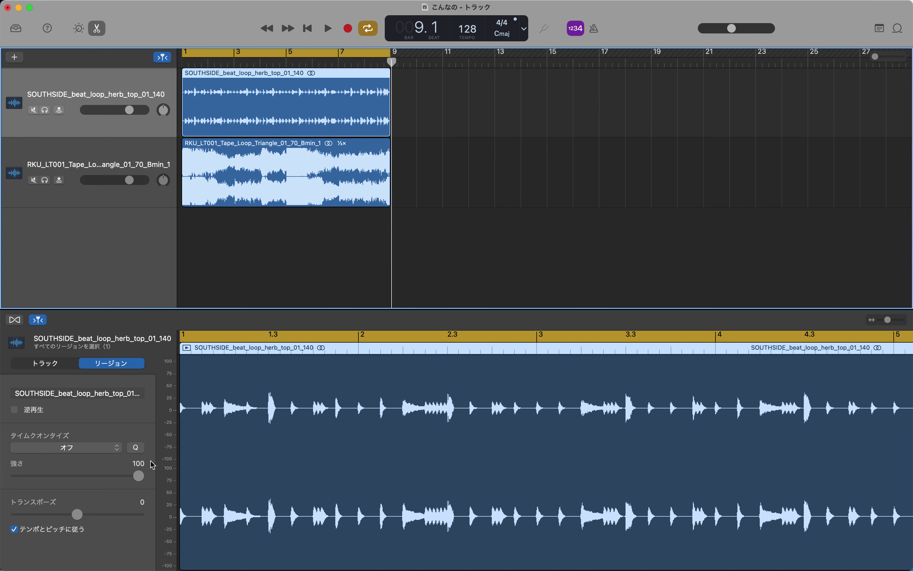
left_click(50, 364)
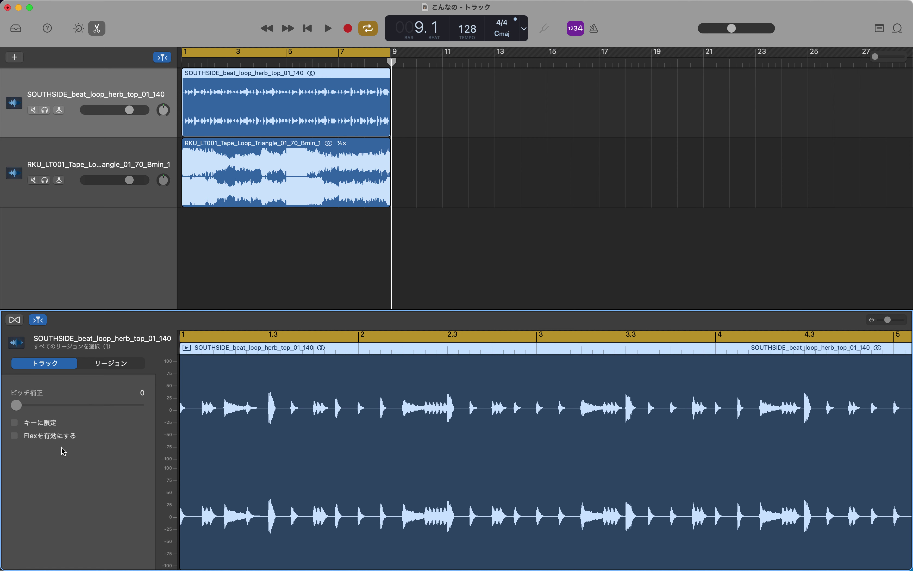
left_click(134, 363)
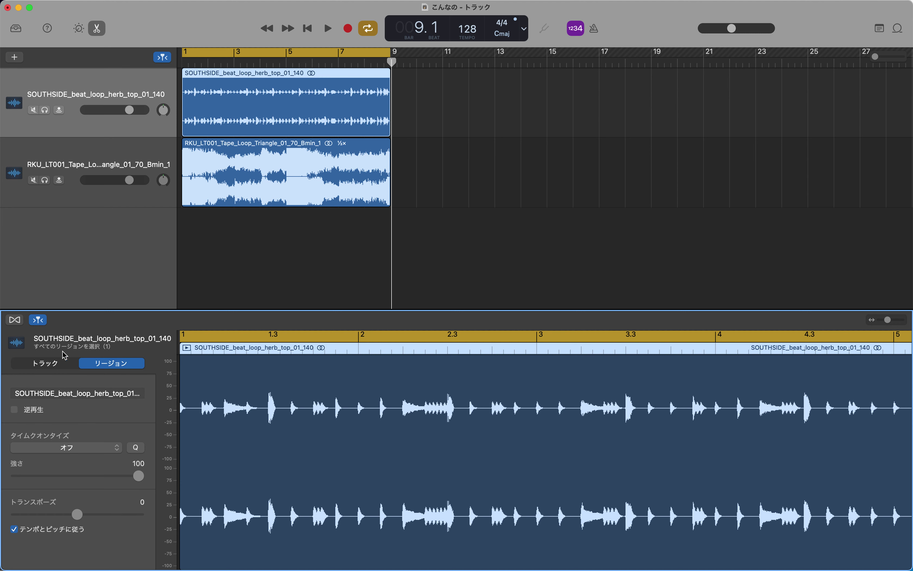
Close the audio editor and open the SOUTHSIDE track's Smart Controls with the plug-in section expanded
left_click(39, 319)
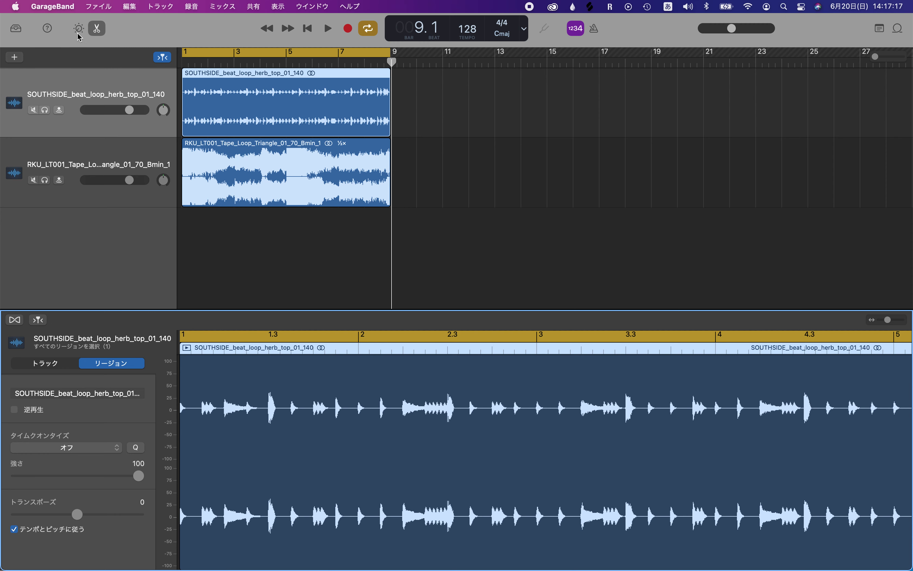
left_click(97, 29)
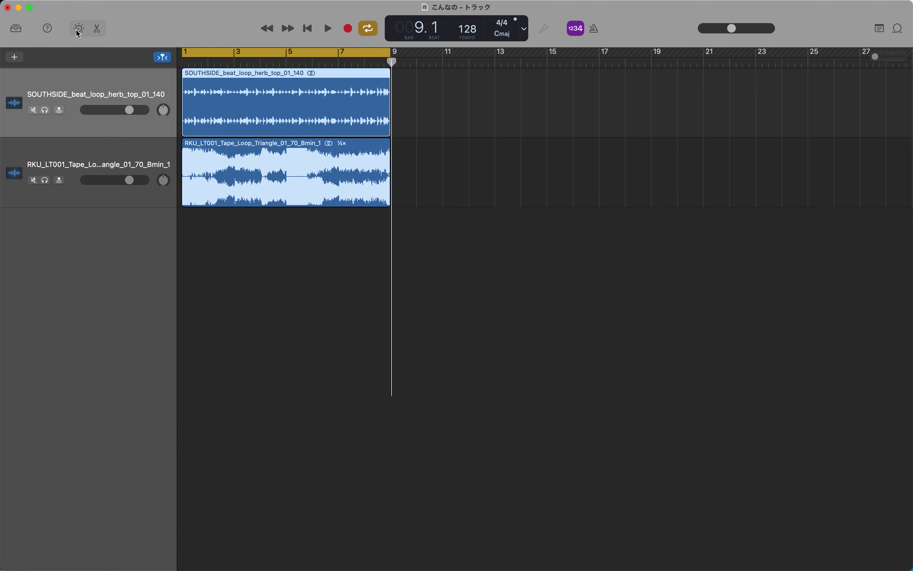
left_click(78, 29)
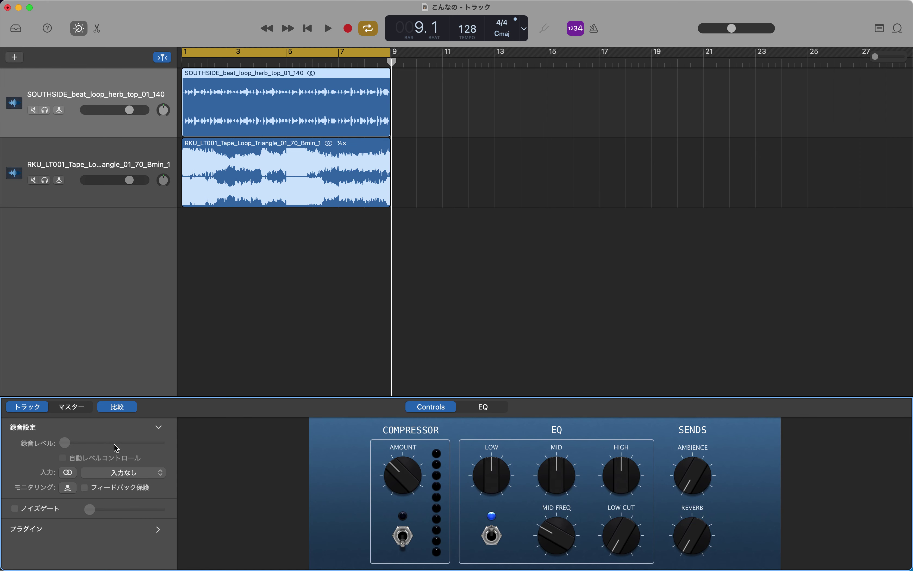
left_click(157, 531)
Enlarge the Smart Controls area to show the track's plug-ins, Master Echo and Master Reverb settings
key("ctrl+Up")
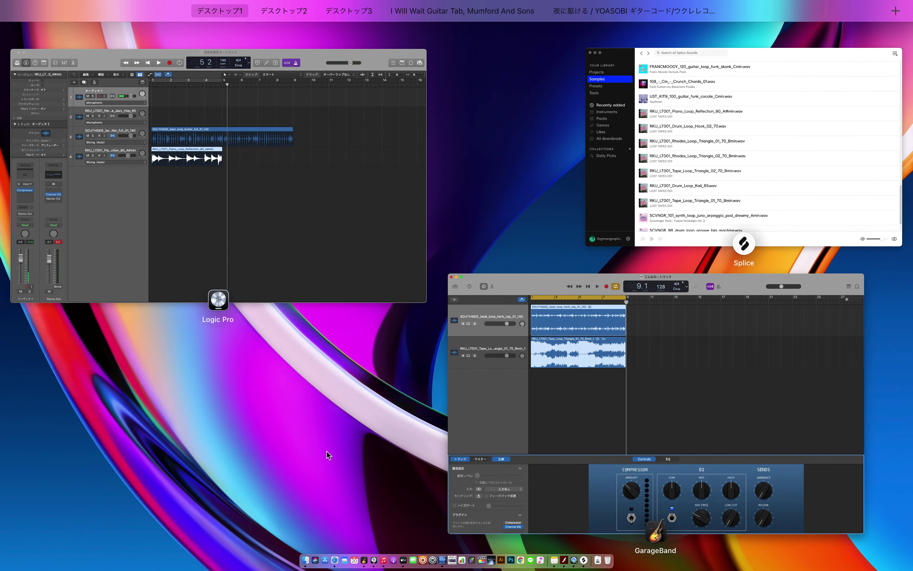
left_click(540, 408)
mouse_move(147, 552)
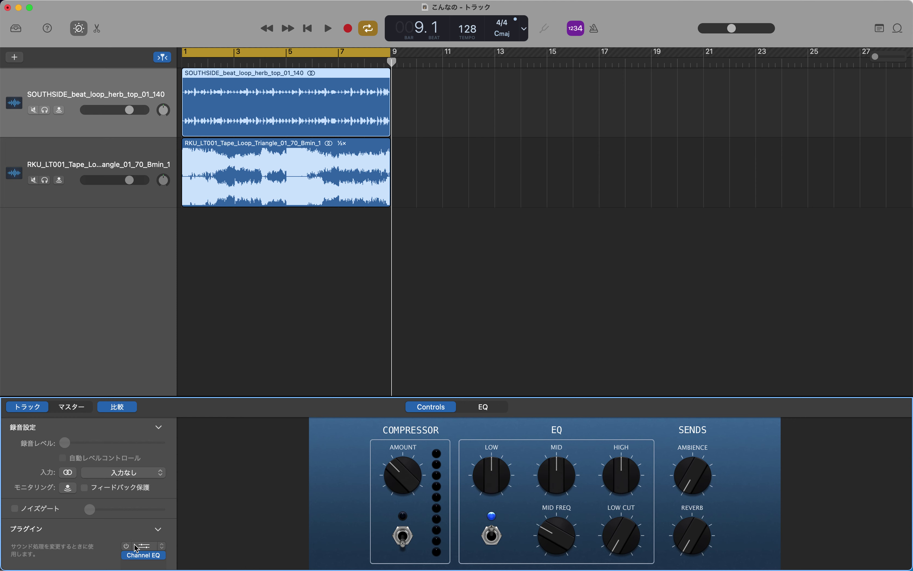
left_click(181, 396)
left_click(182, 396)
left_click_drag(181, 396, 179, 337)
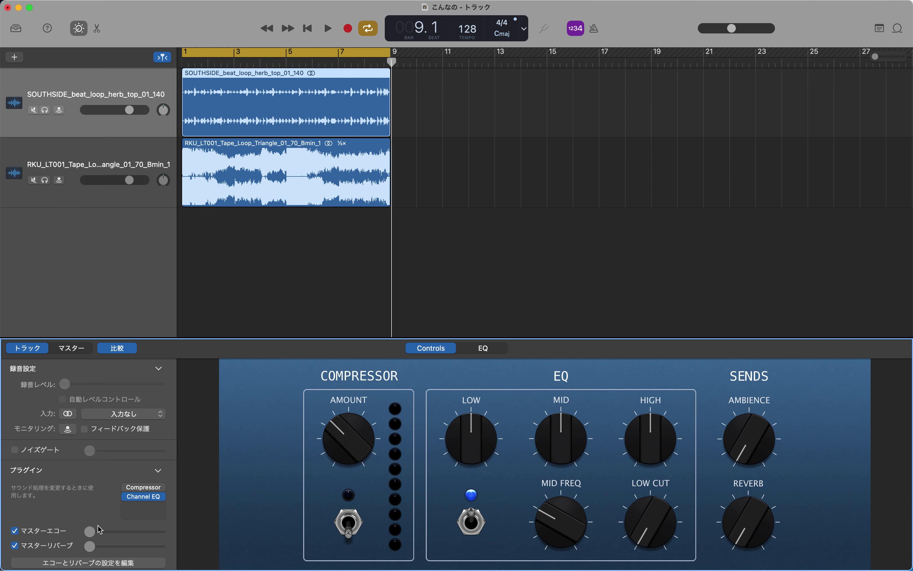
Raise the SOUTHSIDE track's Master Echo and play both loops from the project start
left_click_drag(91, 532, 120, 531)
left_click(307, 29)
left_click(328, 29)
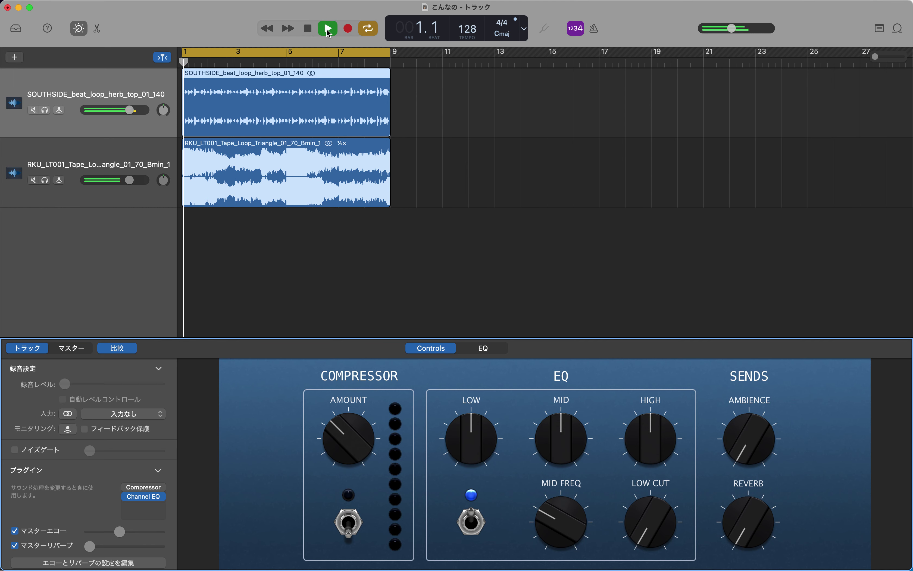
Lower Master Echo to zero, turn off Master Echo and Master Reverb on the track, and stop playback at the project start
left_click_drag(121, 532, 52, 548)
left_click(15, 545)
left_click(16, 531)
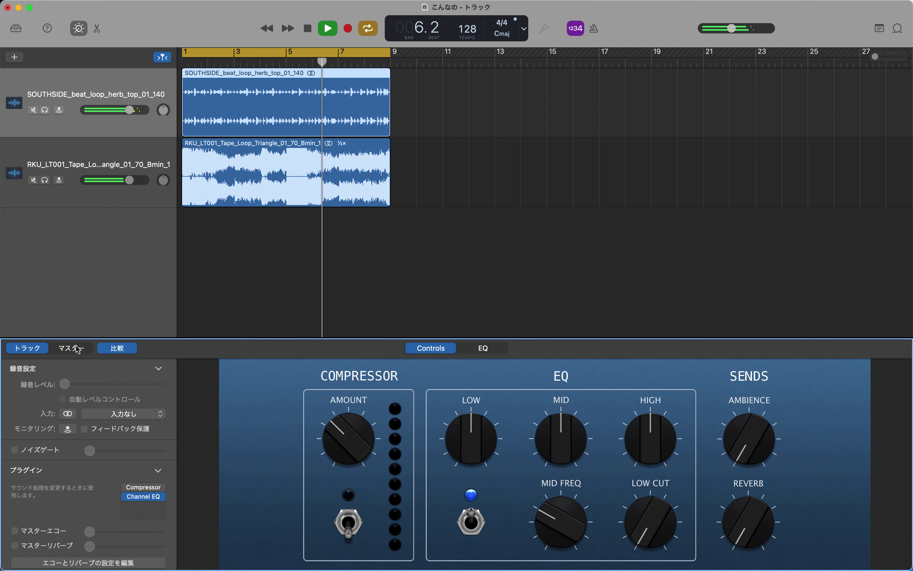
left_click(307, 30)
left_click(308, 29)
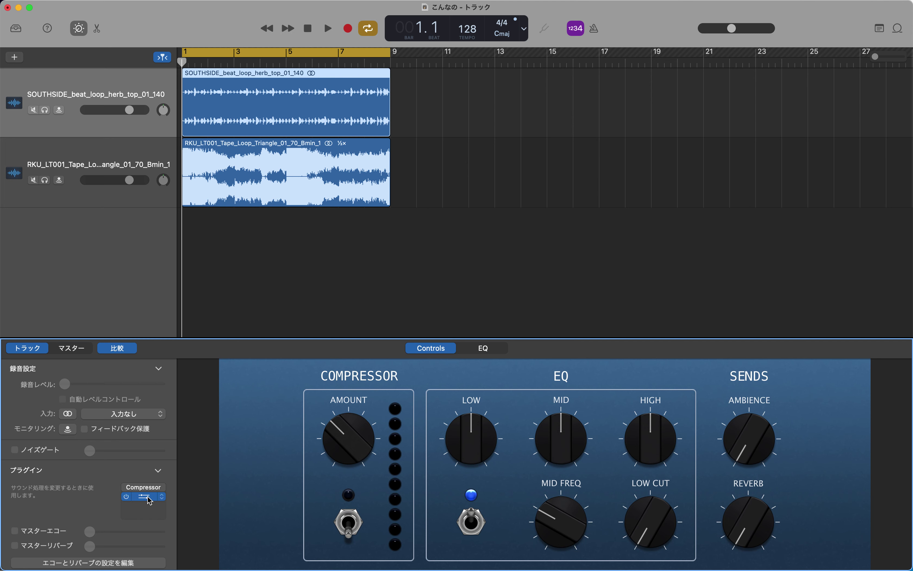
Turn on the Compressor for the SOUTHSIDE track and open its settings window
left_click(145, 487)
left_click(127, 488)
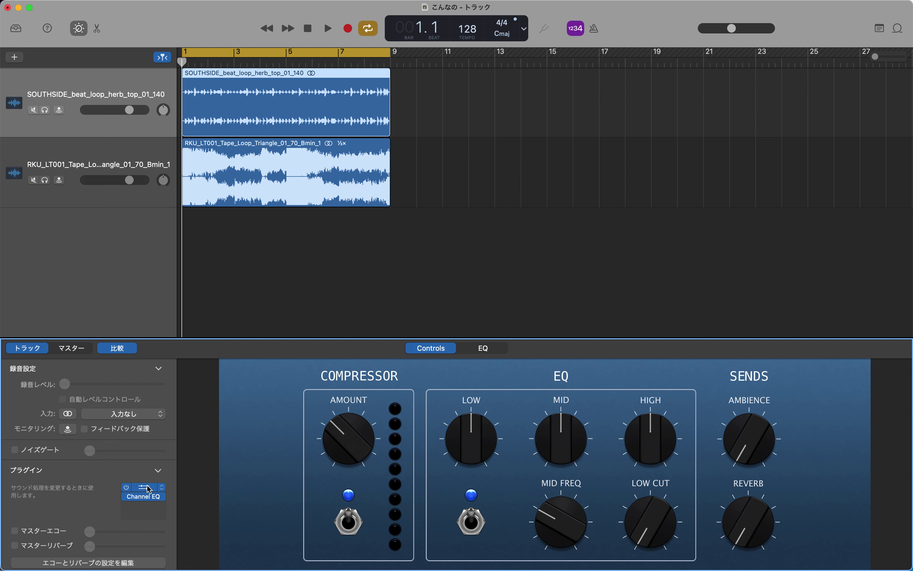
left_click(145, 487)
left_click_drag(462, 192, 406, 274)
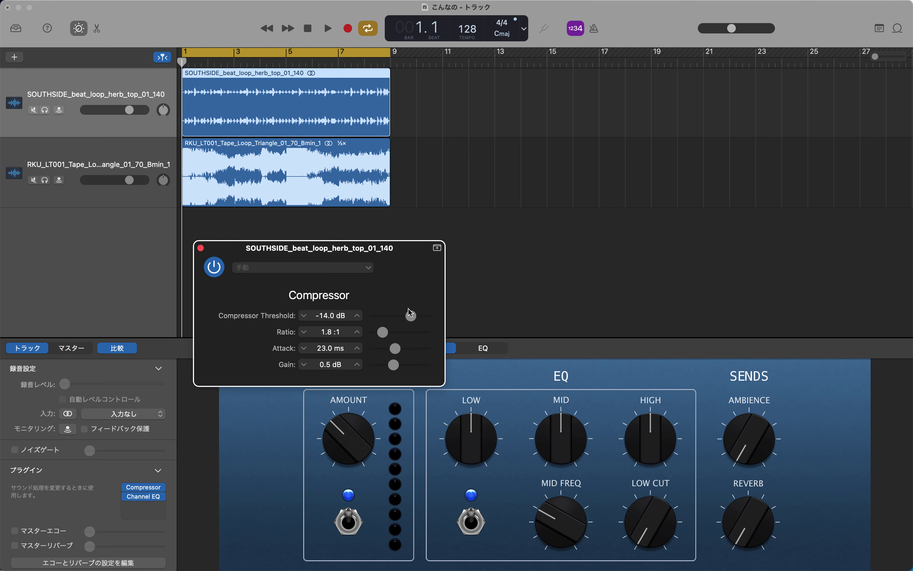
Set the Compressor threshold to -23.5 dB and the ratio to 5.8:1
left_click_drag(414, 321, 508, 243)
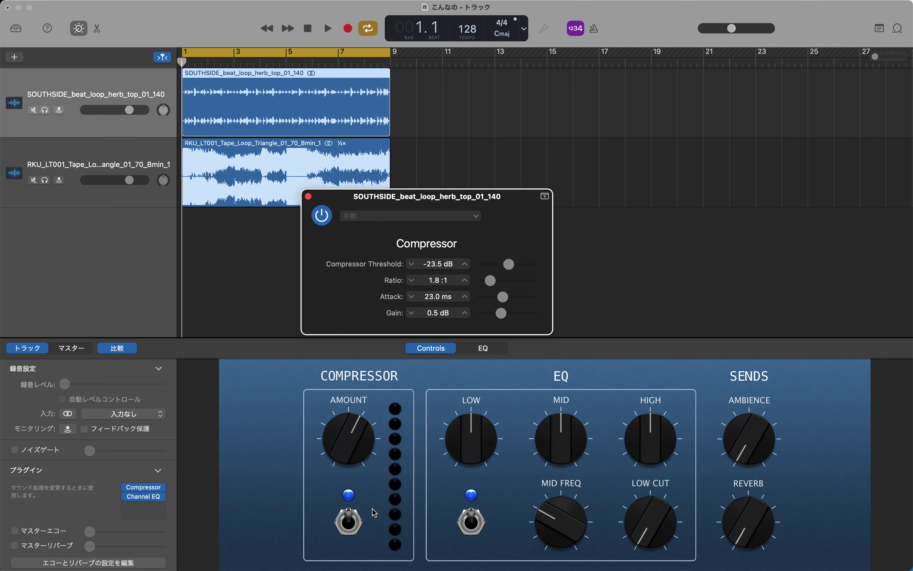
mouse_move(148, 498)
left_click_drag(491, 282, 510, 287)
Lower the Compressor Amount to a -19.0 dB threshold, play from the start, and reduce it further to -16.0 dB
left_click_drag(334, 451, 357, 449)
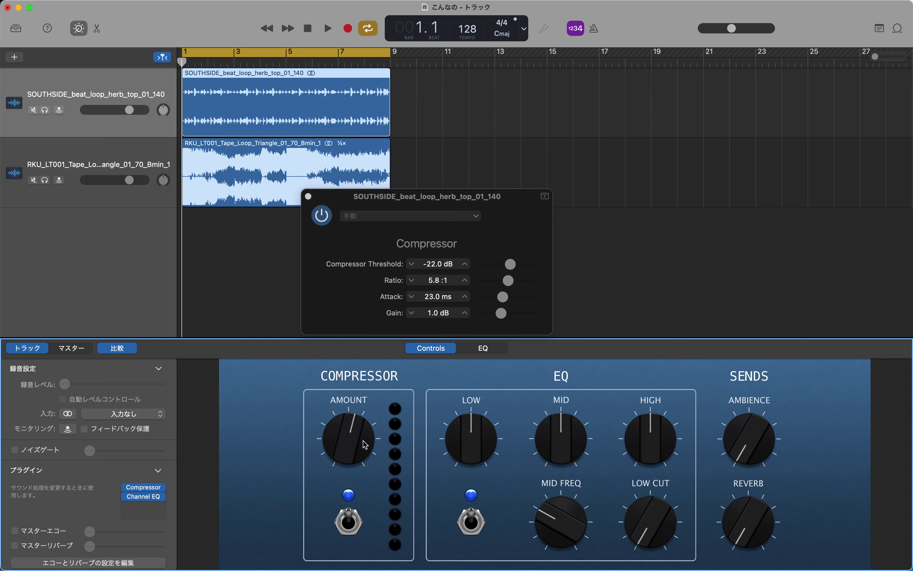
mouse_move(351, 438)
left_mouse_down()
mouse_move(362, 486)
mouse_move(342, 447)
left_mouse_up()
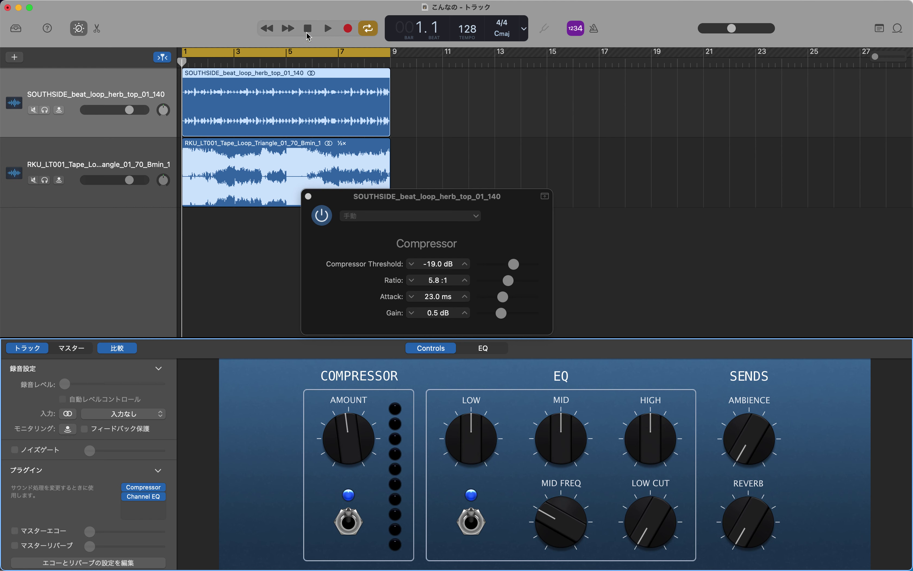
left_click(328, 30)
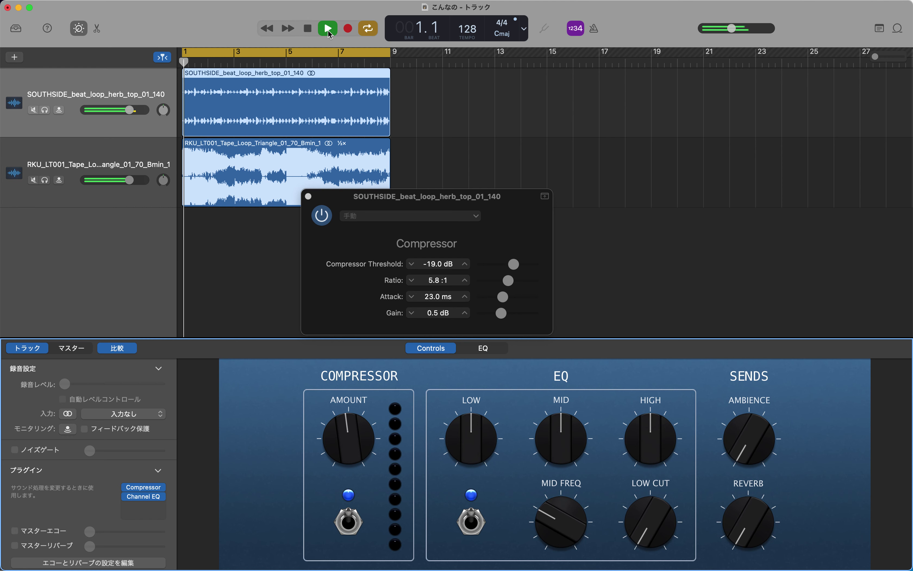
left_click_drag(351, 425, 359, 466)
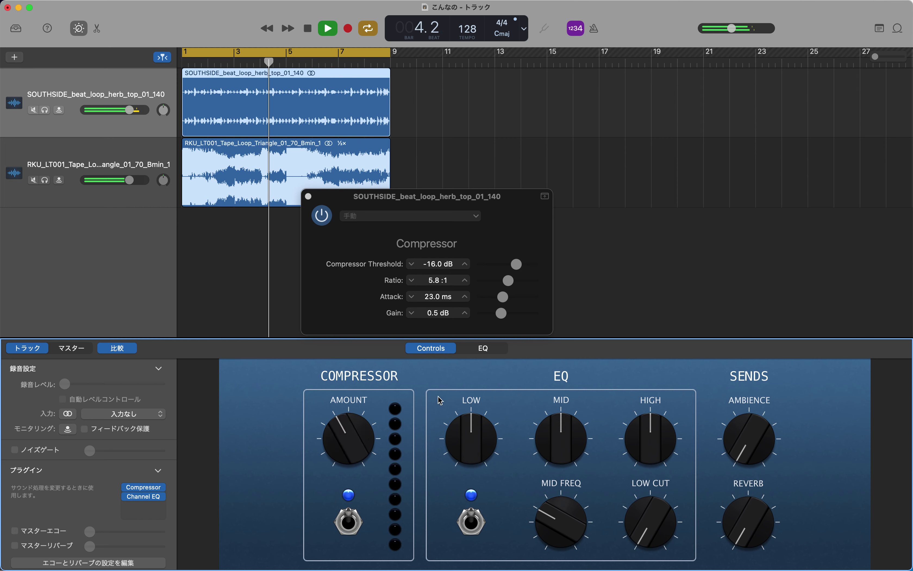
Stop playback, raise the Compressor Amount to a -26.5 dB threshold, and move the plug-in window aside
left_click(308, 30)
left_click_drag(349, 424, 352, 422)
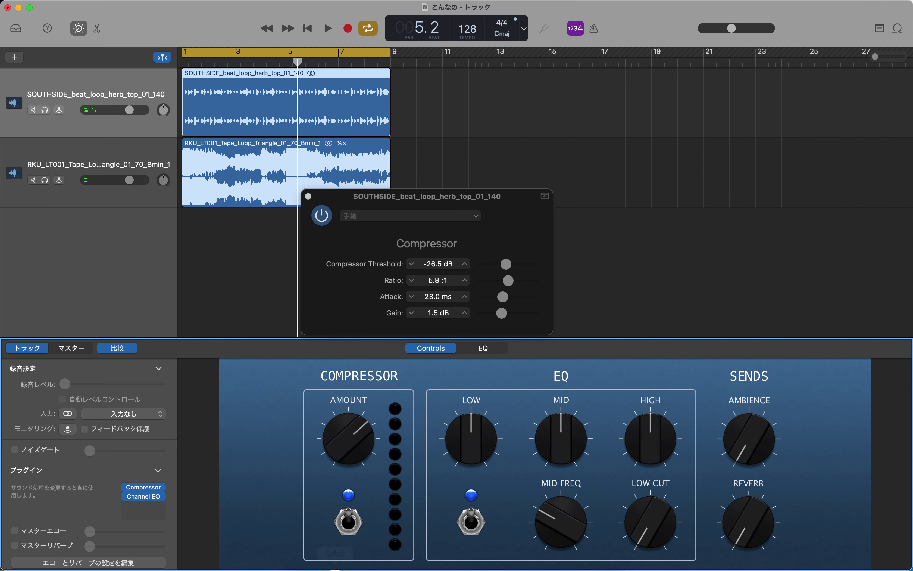
mouse_move(414, 202)
left_mouse_down()
mouse_move(407, 195)
mouse_move(543, 226)
mouse_move(379, 164)
mouse_move(438, 325)
mouse_move(512, 321)
mouse_move(527, 88)
mouse_move(469, 204)
mouse_move(429, 209)
left_mouse_up()
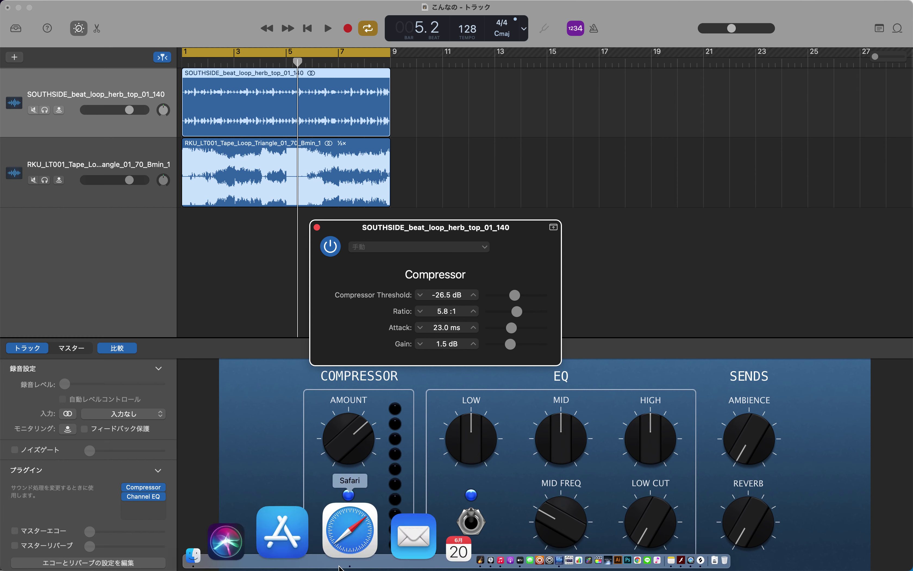
Switch to Logic Pro and open the Compressor on the オーディオ 1 track to examine its full set of controls
left_click(389, 536)
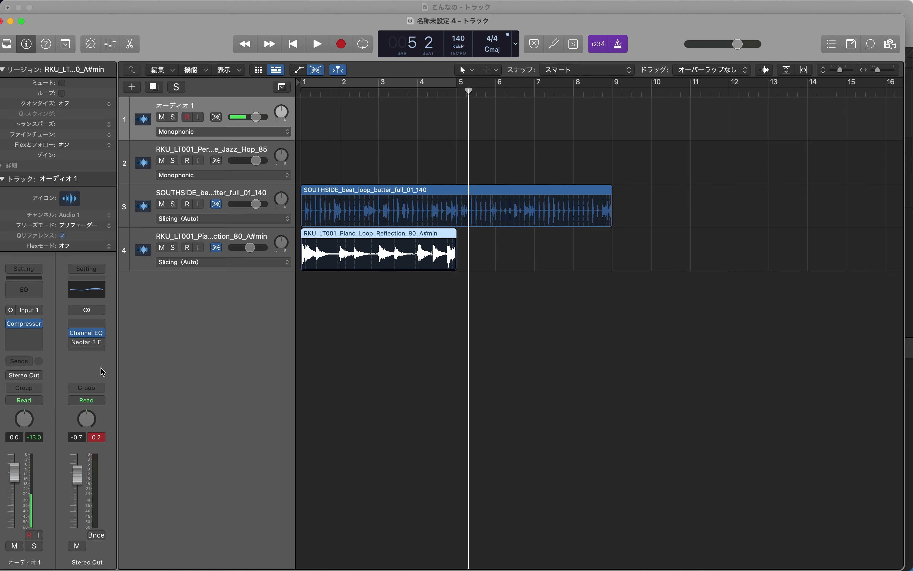
left_click(26, 324)
left_click(27, 326)
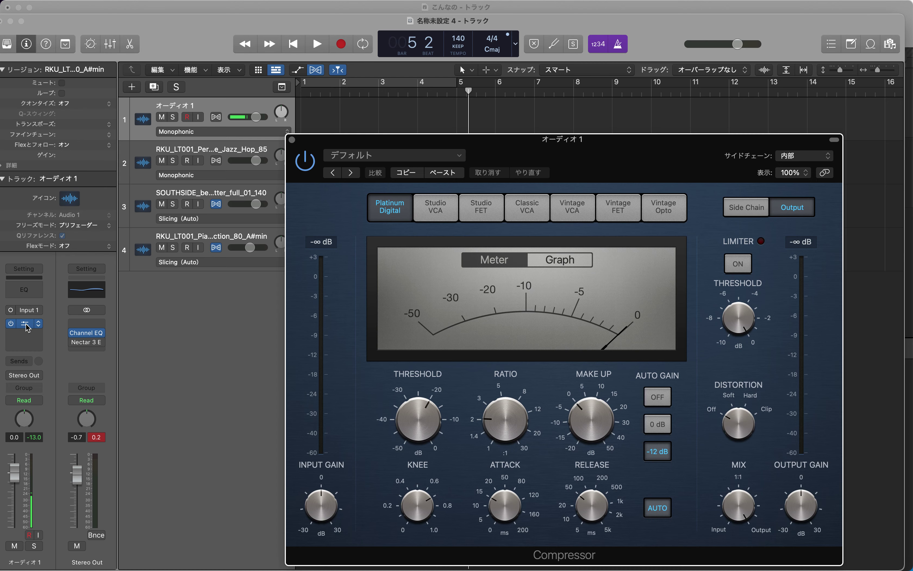
left_click_drag(429, 146, 323, 82)
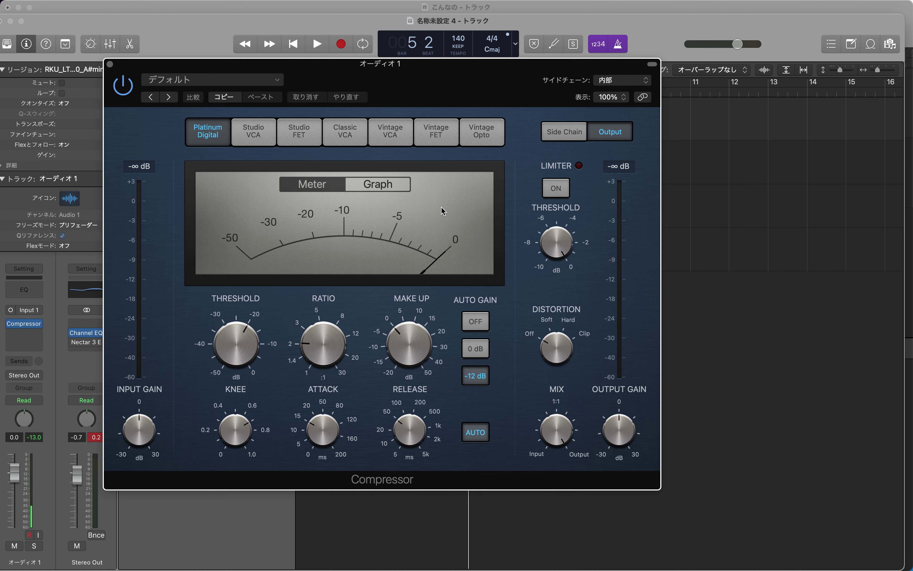
Close the Logic Pro Compressor, return to GarageBand and close the SOUTHSIDE track's Compressor window
left_click(109, 63)
left_click(162, 8)
mouse_move(425, 232)
left_mouse_down()
mouse_move(408, 276)
mouse_move(409, 238)
left_mouse_up()
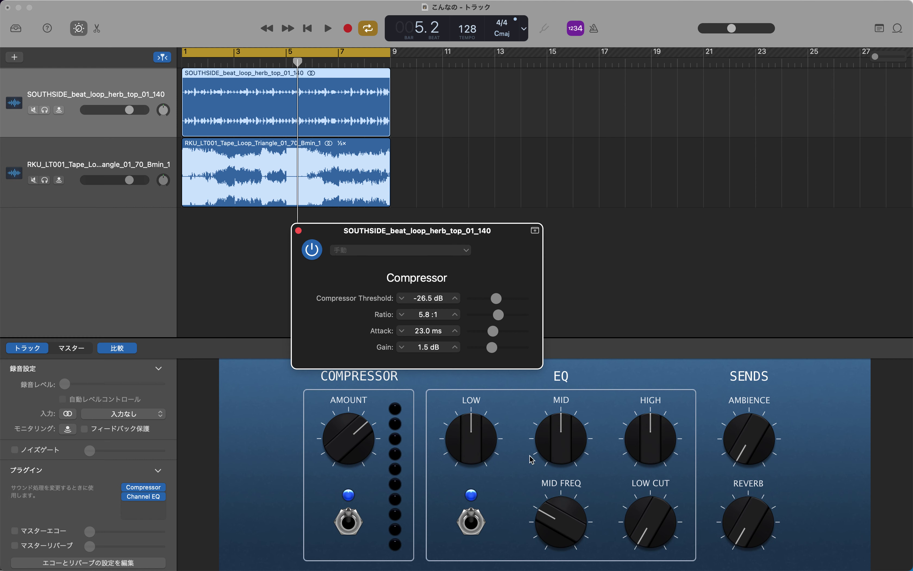
mouse_move(487, 271)
left_mouse_down()
mouse_move(484, 246)
mouse_move(492, 278)
left_mouse_up()
left_click(295, 206)
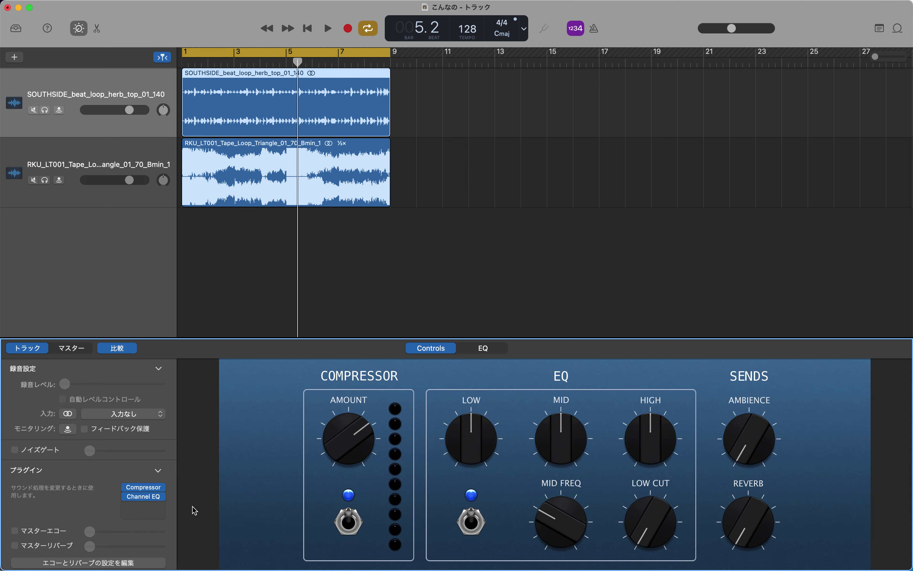
Select the RKU_LT001_Tape_Loop_Triangle region and check the command for adding a region to the loop library without running it
left_click(302, 170)
left_click(100, 3)
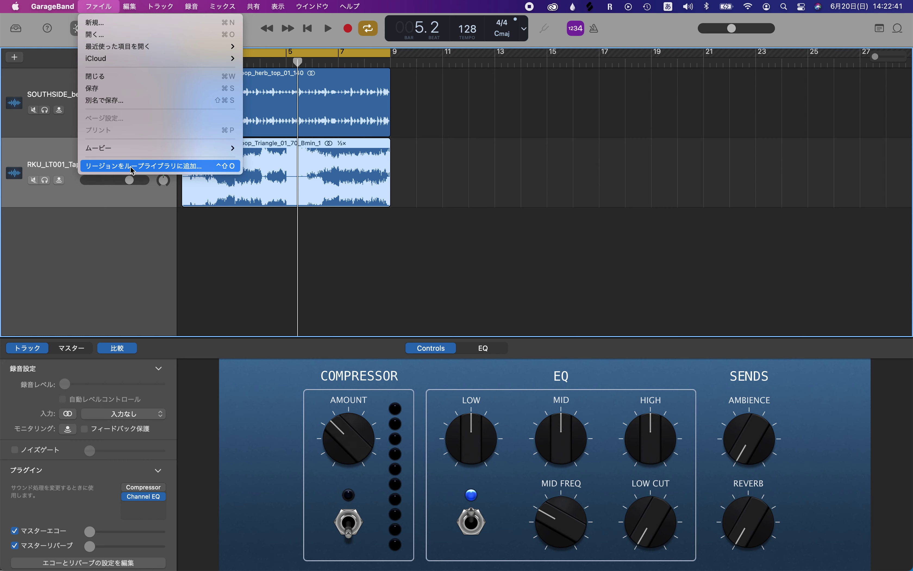
left_click(307, 247)
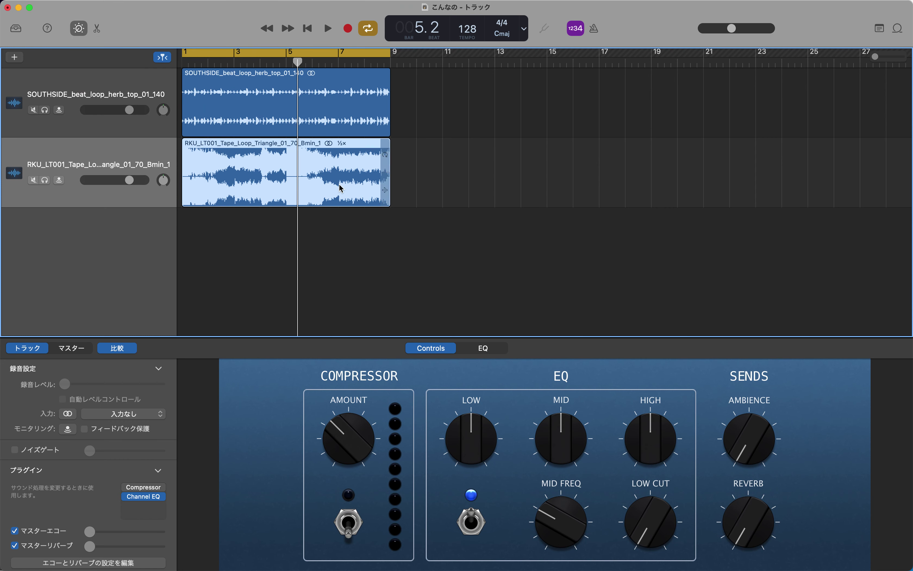
Browse the plug-ins available for the RKU track's empty slot, including the iZotope Audio Units, without adding one
mouse_move(139, 522)
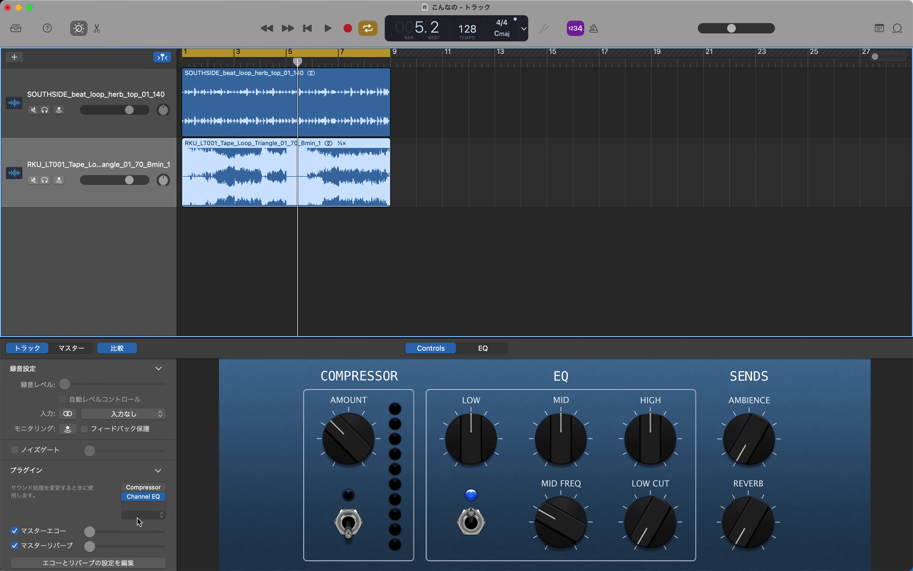
left_click(149, 506)
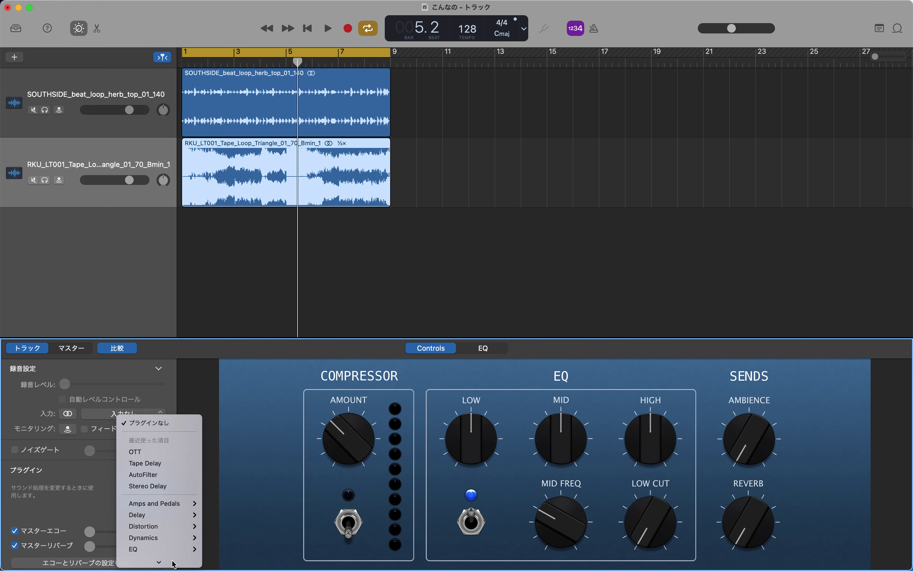
mouse_move(173, 563)
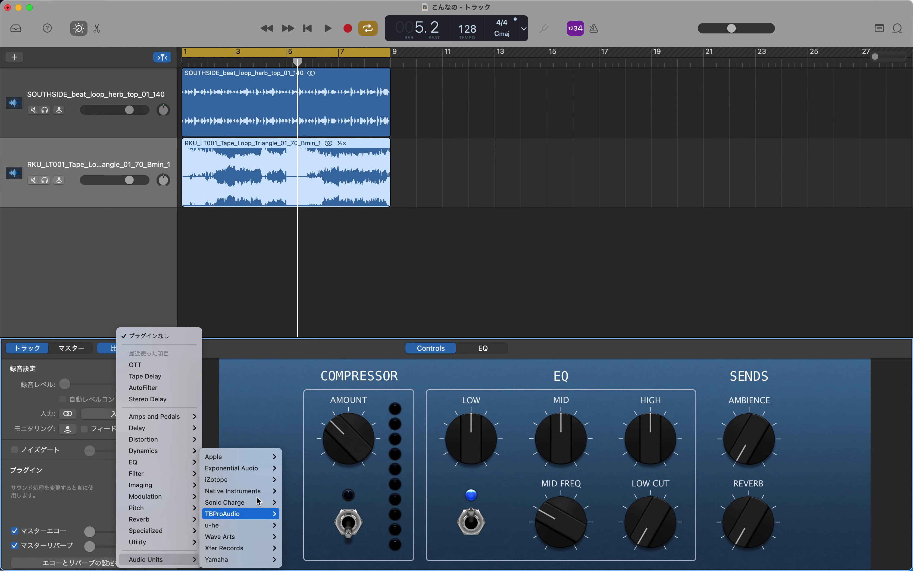
mouse_move(253, 477)
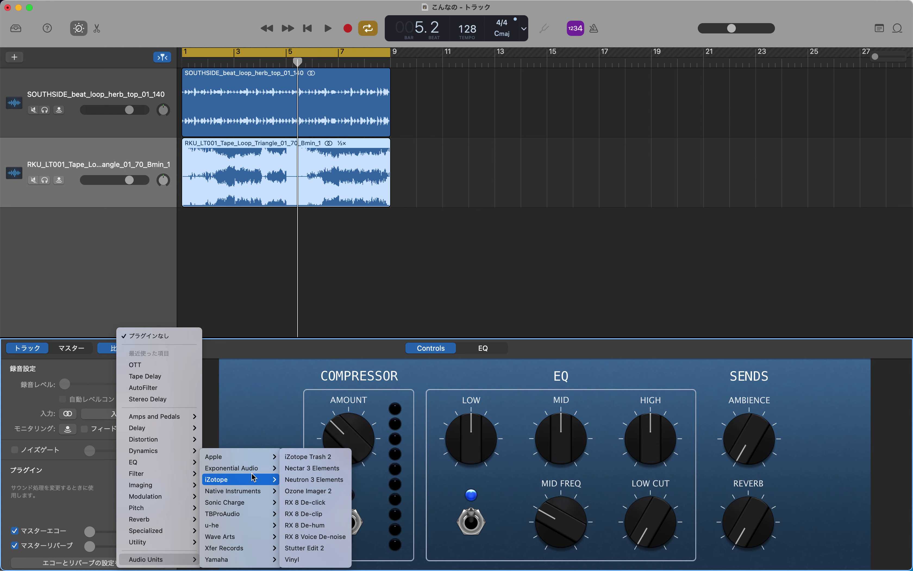
left_click(220, 298)
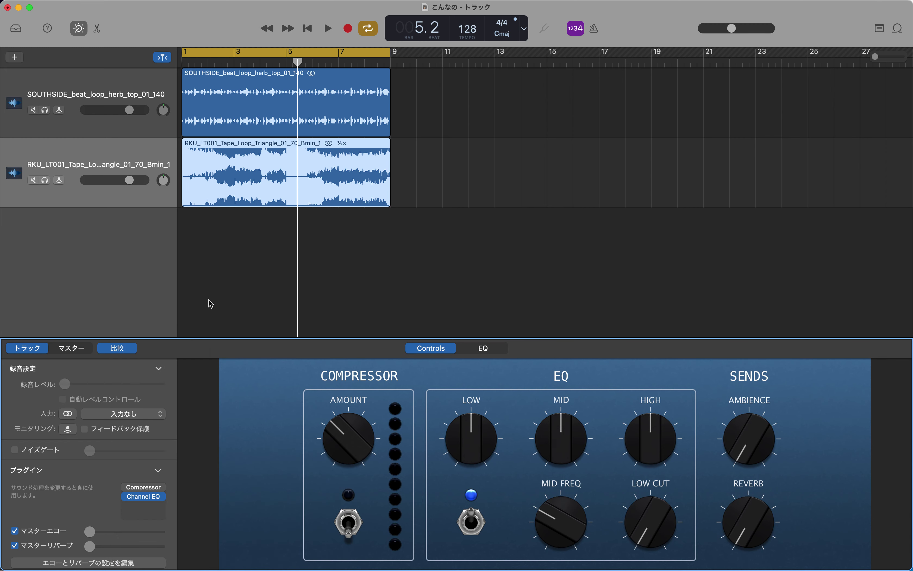
Show the master track's plug-ins and add OTT in the empty slot after the Limiter
left_click(81, 352)
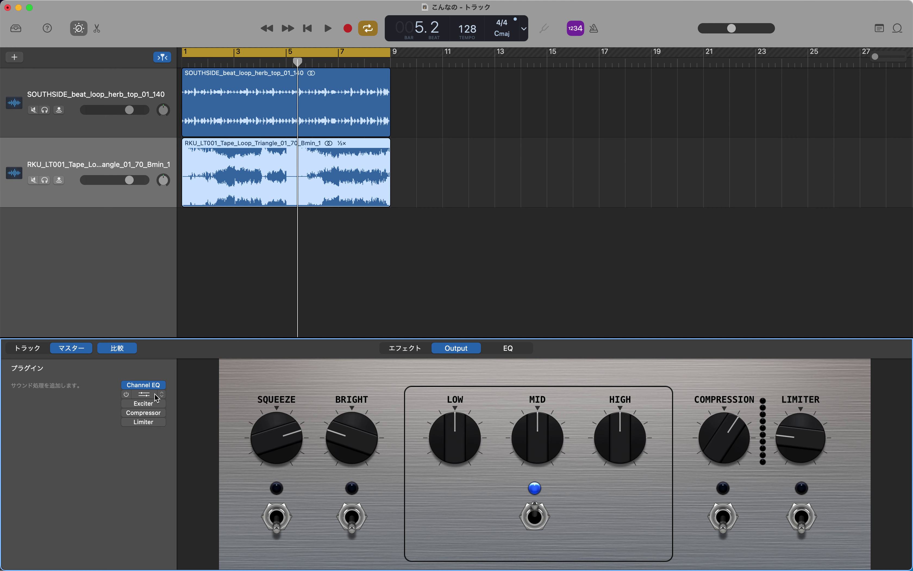
mouse_move(147, 413)
left_mouse_down()
mouse_move(151, 400)
mouse_move(153, 427)
mouse_move(153, 419)
left_mouse_up()
mouse_move(154, 415)
left_mouse_down()
mouse_move(155, 401)
mouse_move(155, 414)
left_mouse_up()
mouse_move(147, 398)
left_click_drag(146, 398, 147, 431)
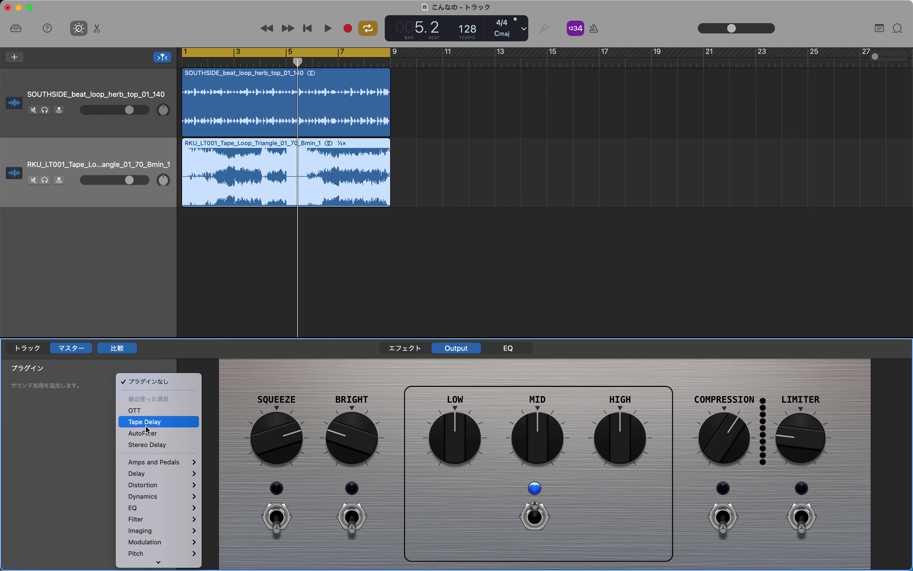
left_click(159, 410)
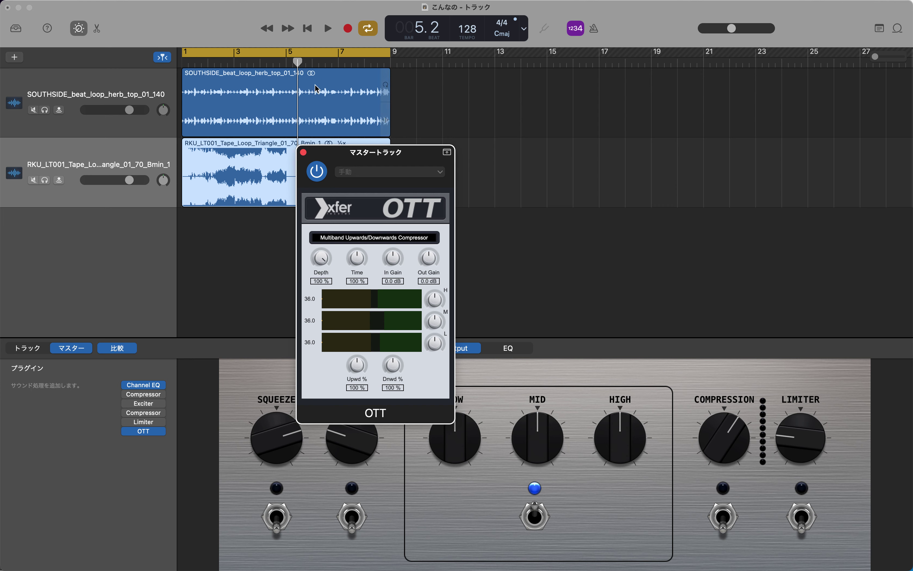
Play the project from the start and lower the OTT Depth to 24 %
left_click(308, 28)
left_click(328, 29)
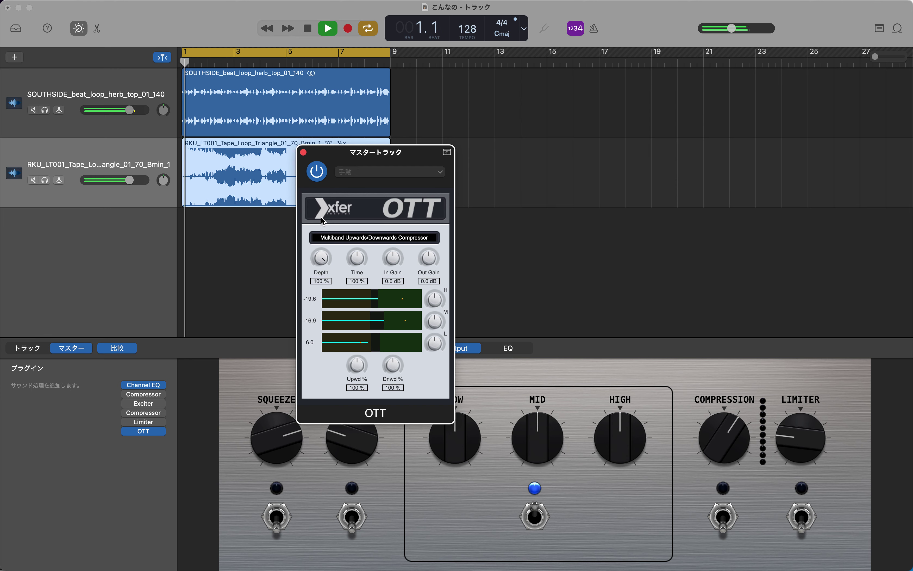
mouse_move(319, 255)
left_mouse_down()
mouse_move(347, 369)
mouse_move(337, 377)
mouse_move(343, 392)
mouse_move(323, 258)
left_mouse_up()
scroll(323, 258, "up", 3)
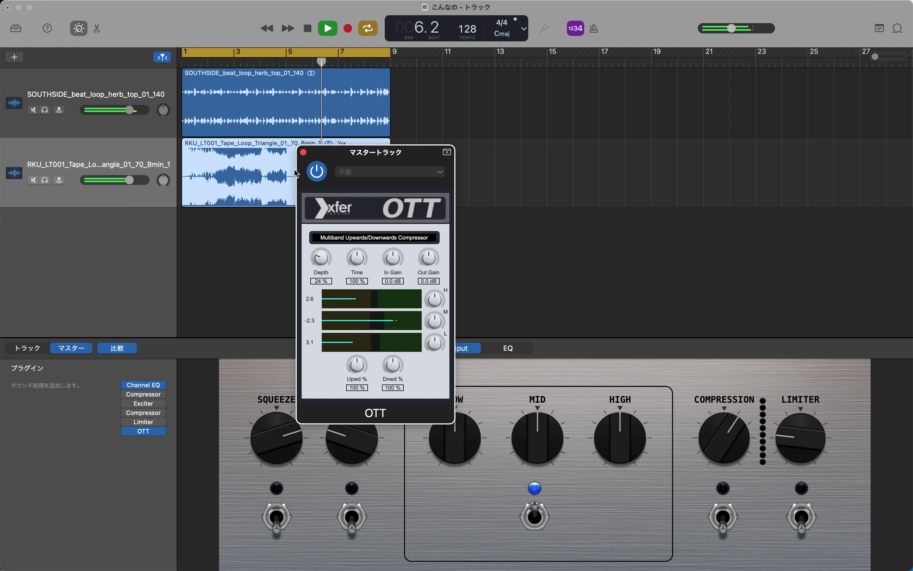
Bypass OTT and close its window, re-enable it on the master track to compare the sound, and stop playback
left_click(317, 171)
left_click(304, 153)
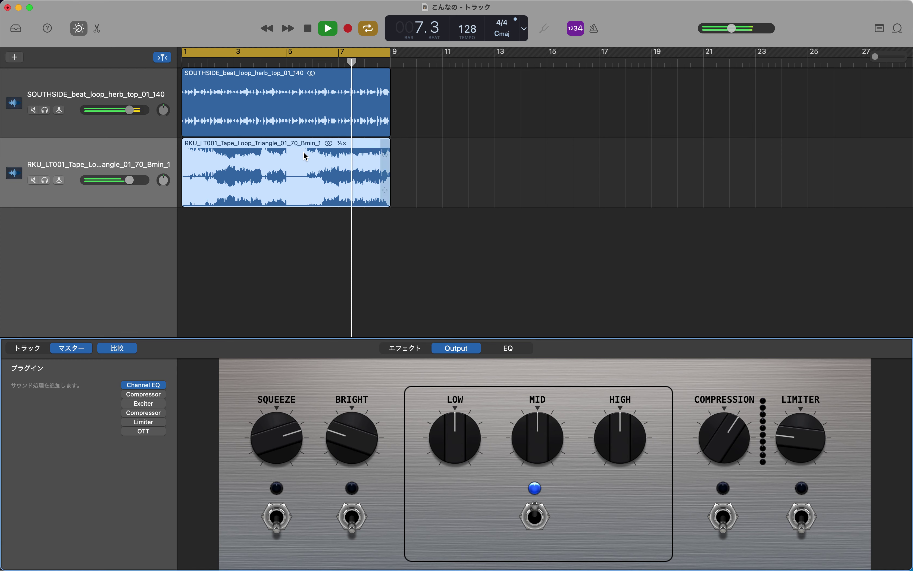
left_click(127, 431)
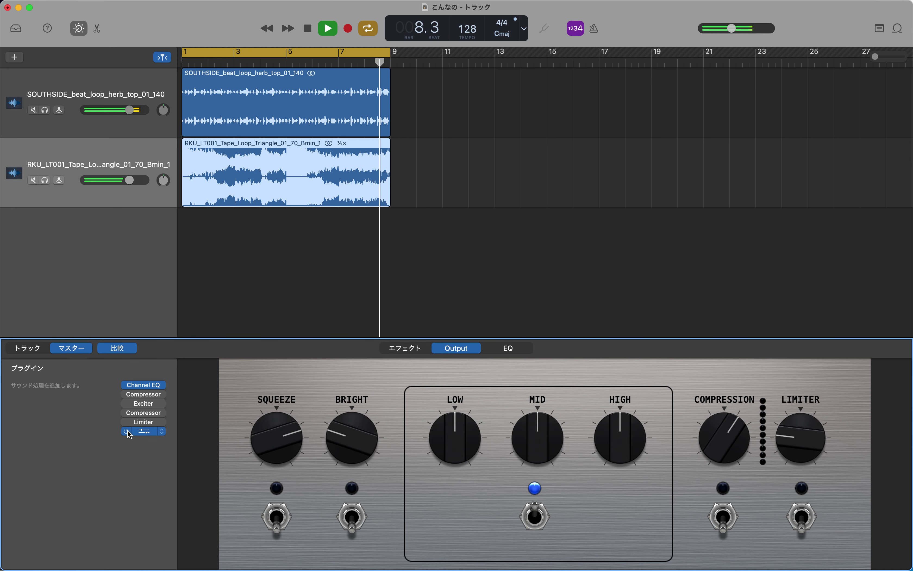
left_click(308, 32)
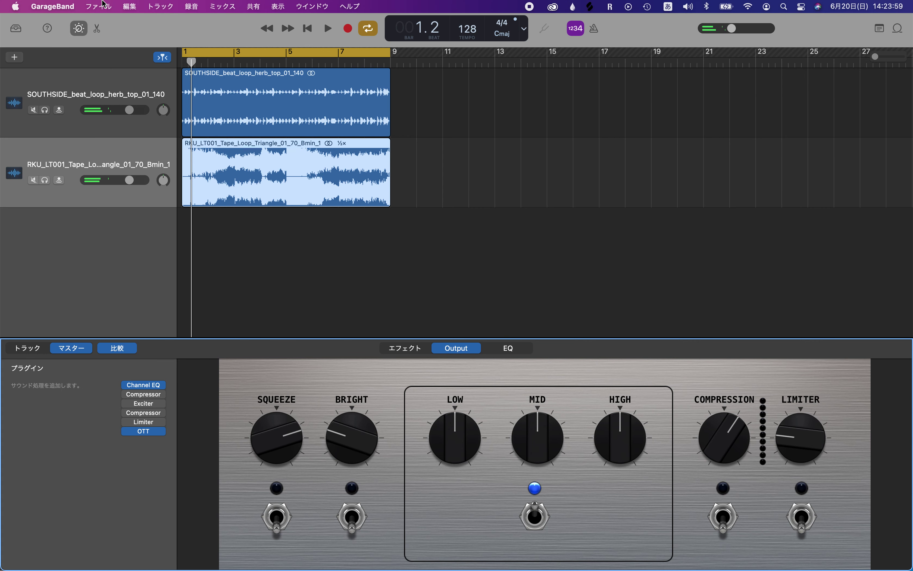
Review the add-to-loop-library command again without running it, and return the playhead to the start of the project
left_click(103, 4)
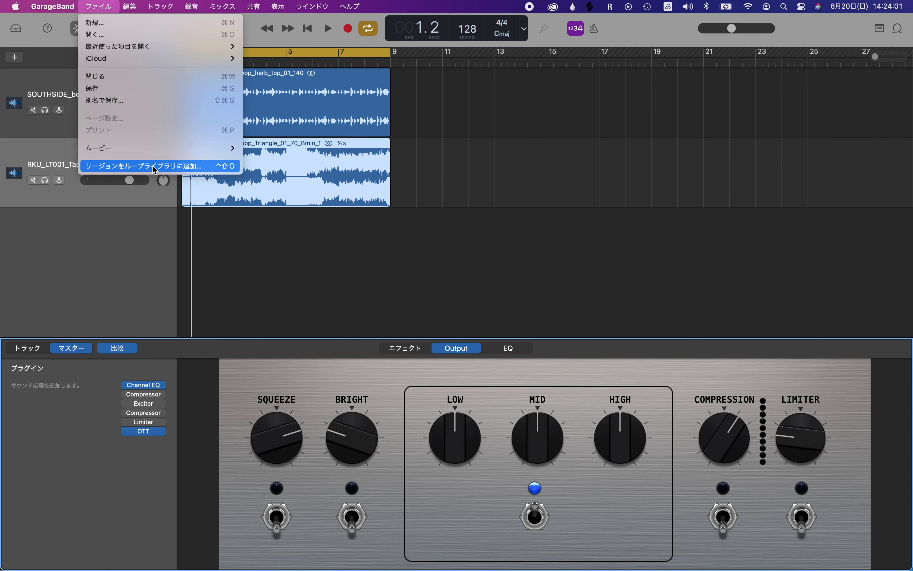
left_click(434, 178)
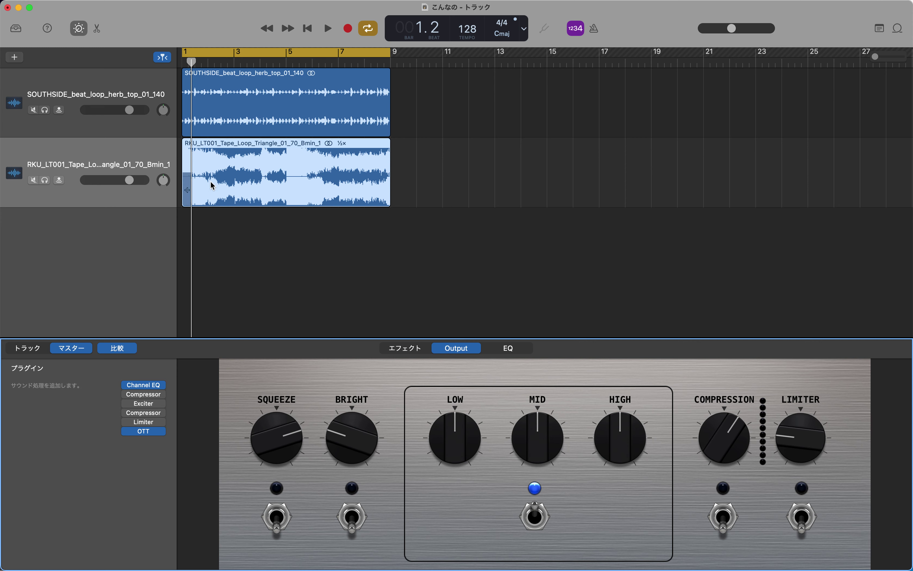
left_click_drag(191, 60, 178, 62)
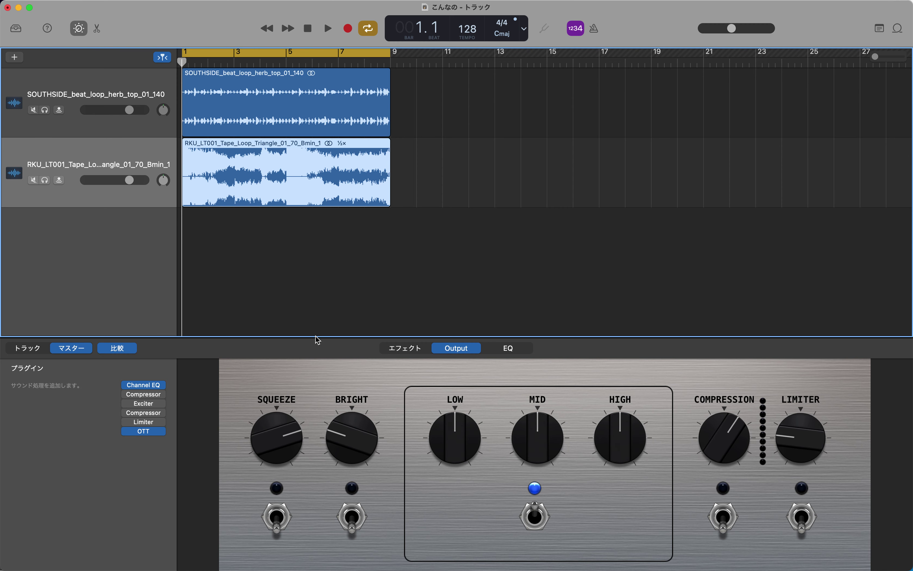
Look through the master track's effect and EQ pages, ending on the Master Echo controls
left_click(412, 349)
left_click(520, 350)
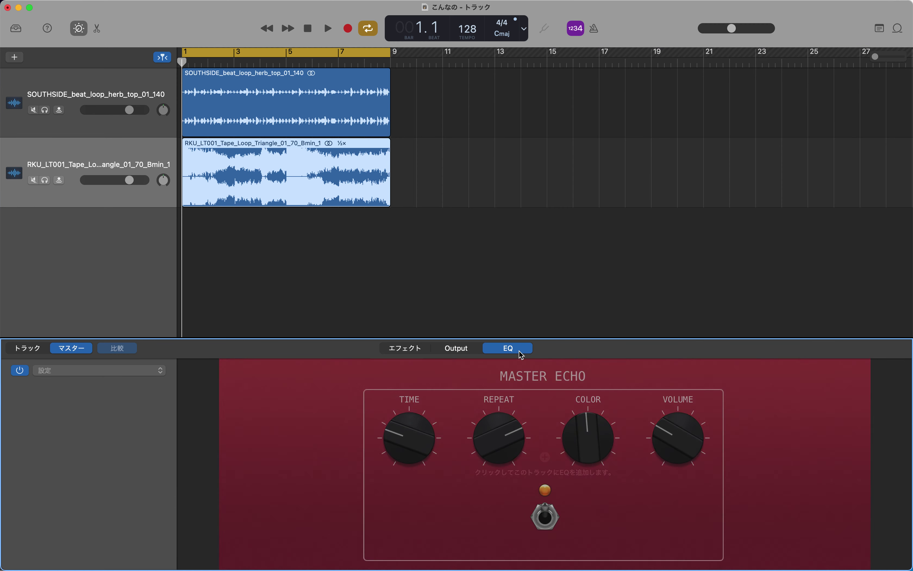
left_click(419, 353)
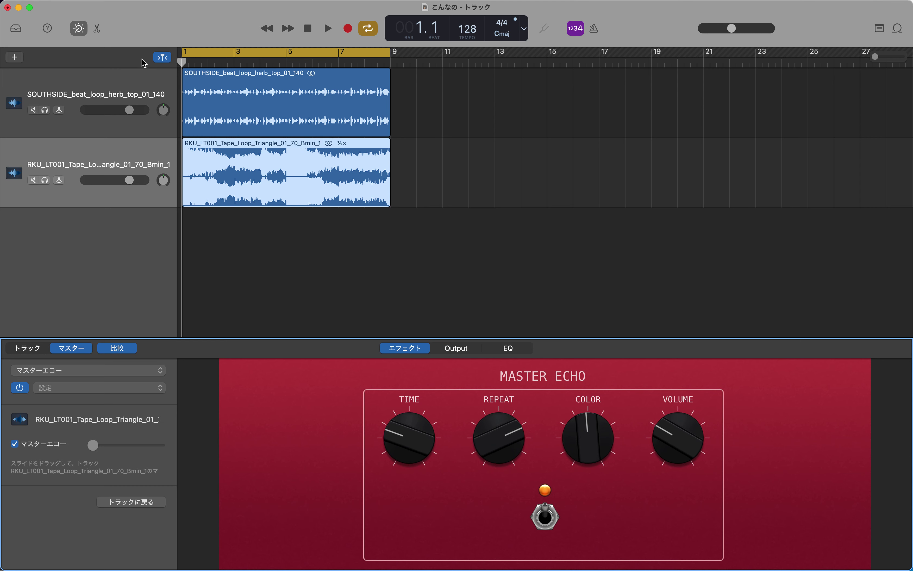
left_click(312, 33)
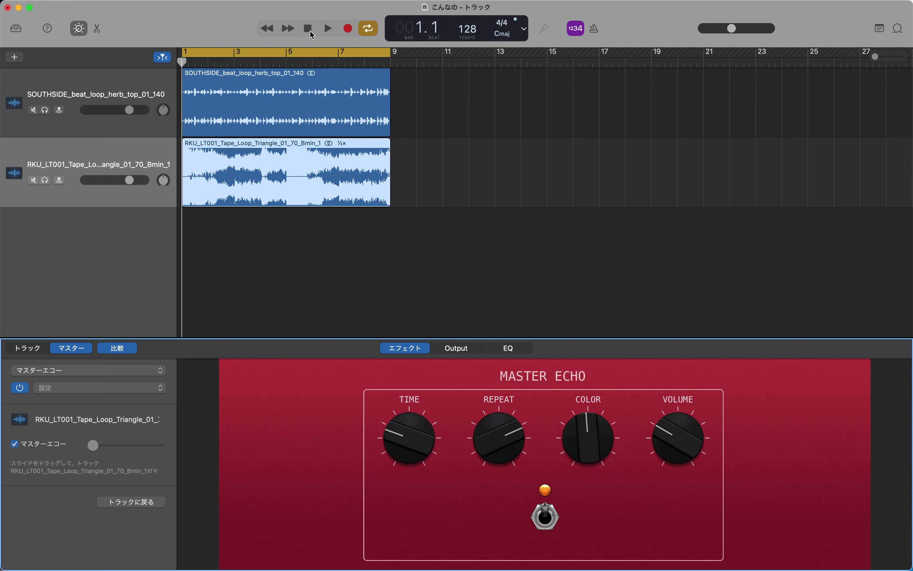